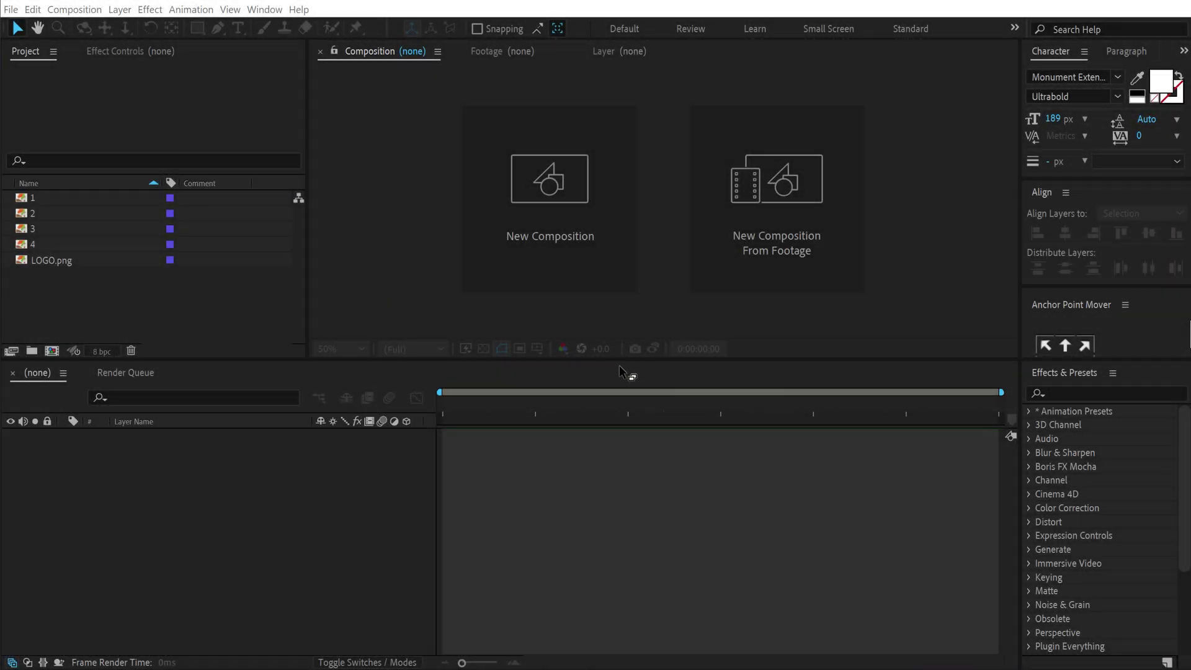
# Step: Create a composition named 'Render' at 1920×1080 with the aspect ratio locked
pyautogui.click(550, 233)
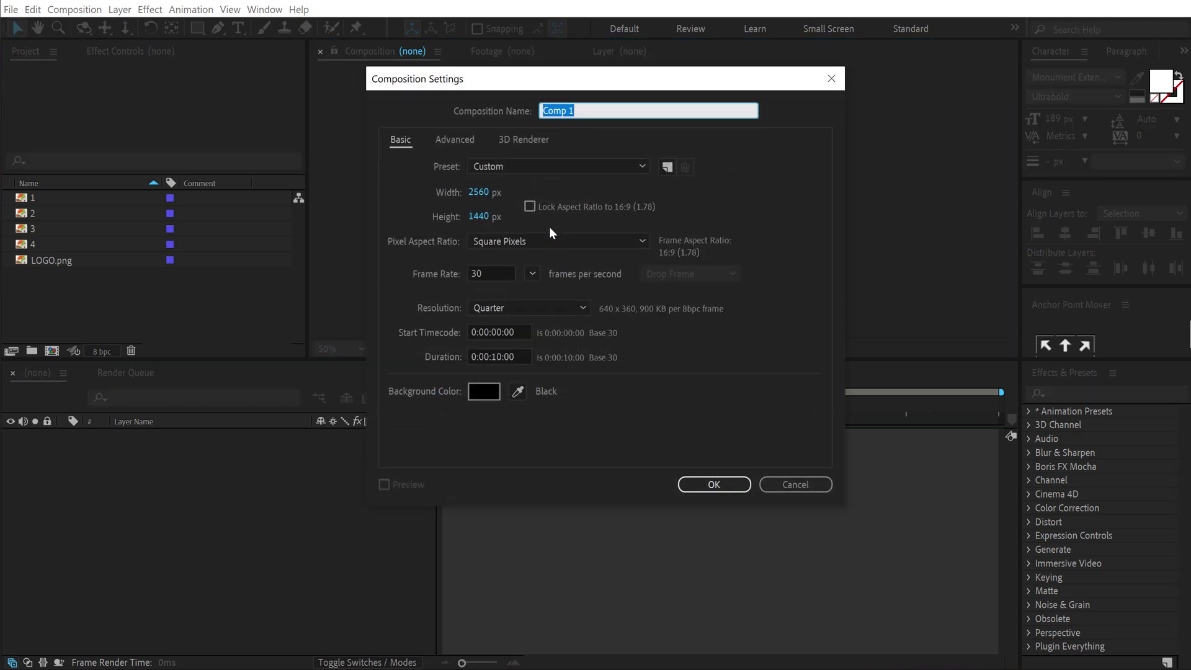
pyautogui.write('Render')
pyautogui.click(529, 206)
pyautogui.click(485, 193)
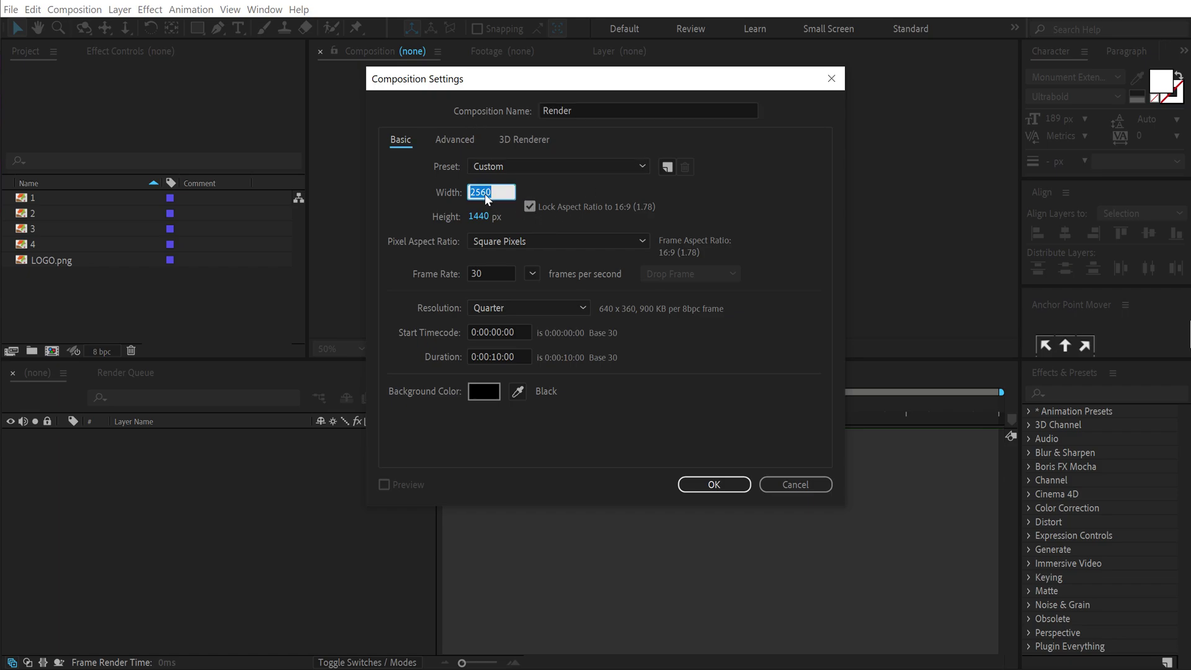
pyautogui.write('1920')
pyautogui.click(714, 484)
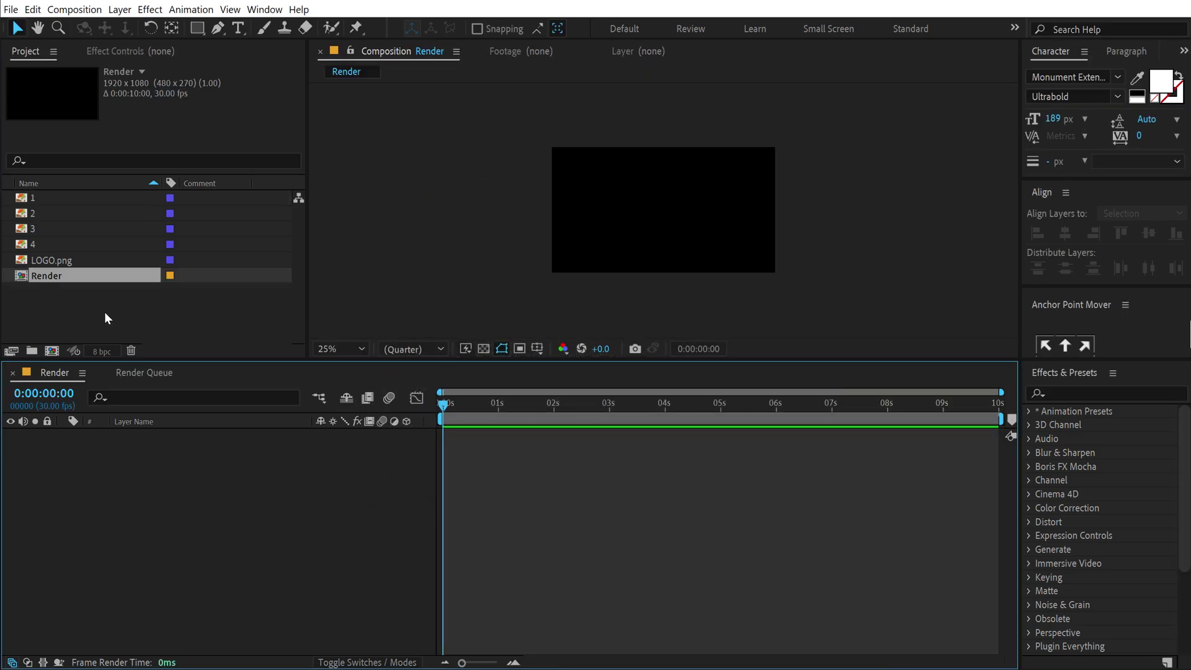
# Step: Create a second 1920×1080 composition named Media_01
pyautogui.click(104, 312)
pyautogui.click(52, 351)
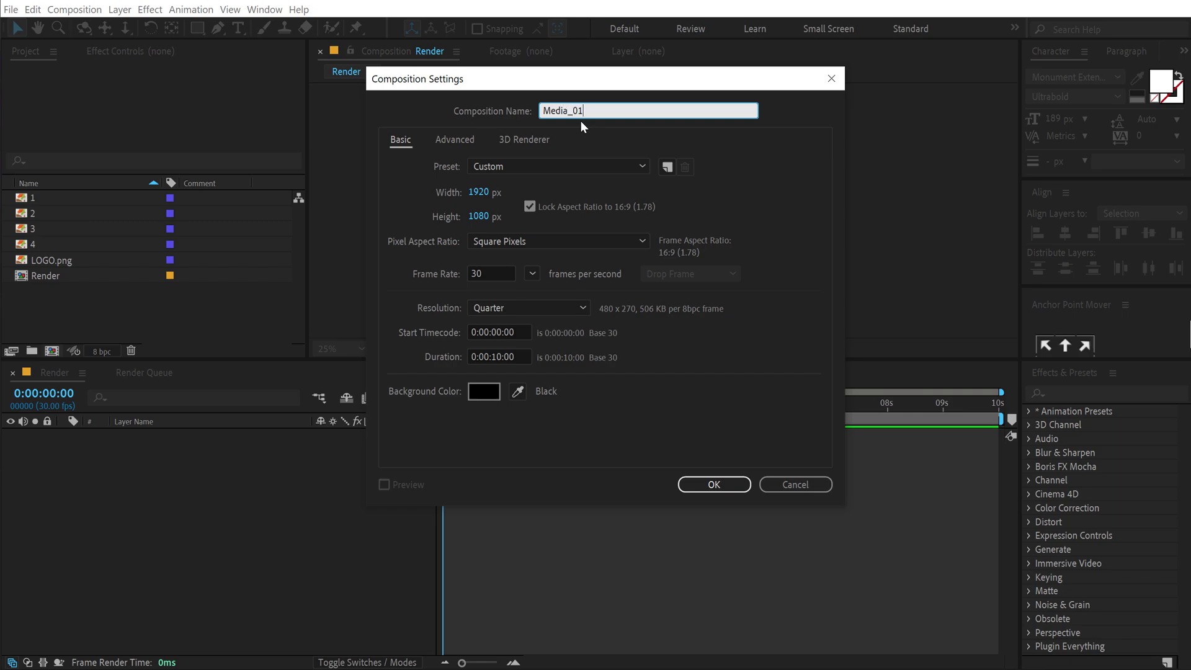
pyautogui.click(713, 484)
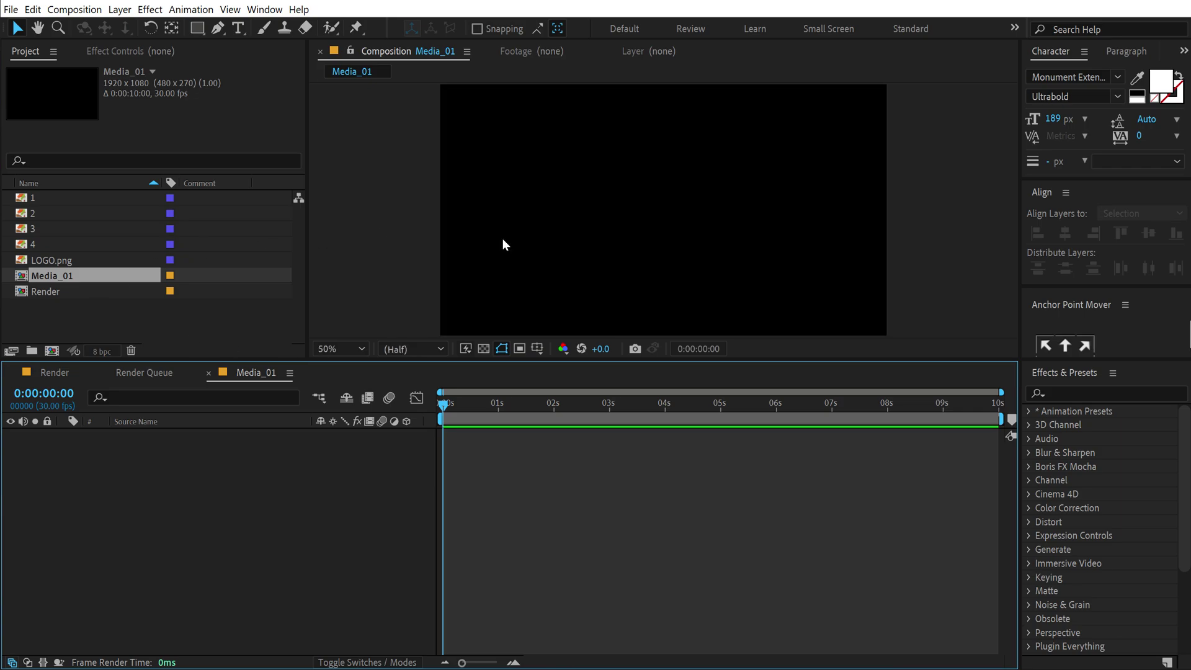
# Step: Add photo 1 to Media_01 and scale it to 32% so it fills the frame
pyautogui.moveTo(42, 198); pyautogui.dragTo(111, 437)
pyautogui.press('s')
pyautogui.click(350, 450)
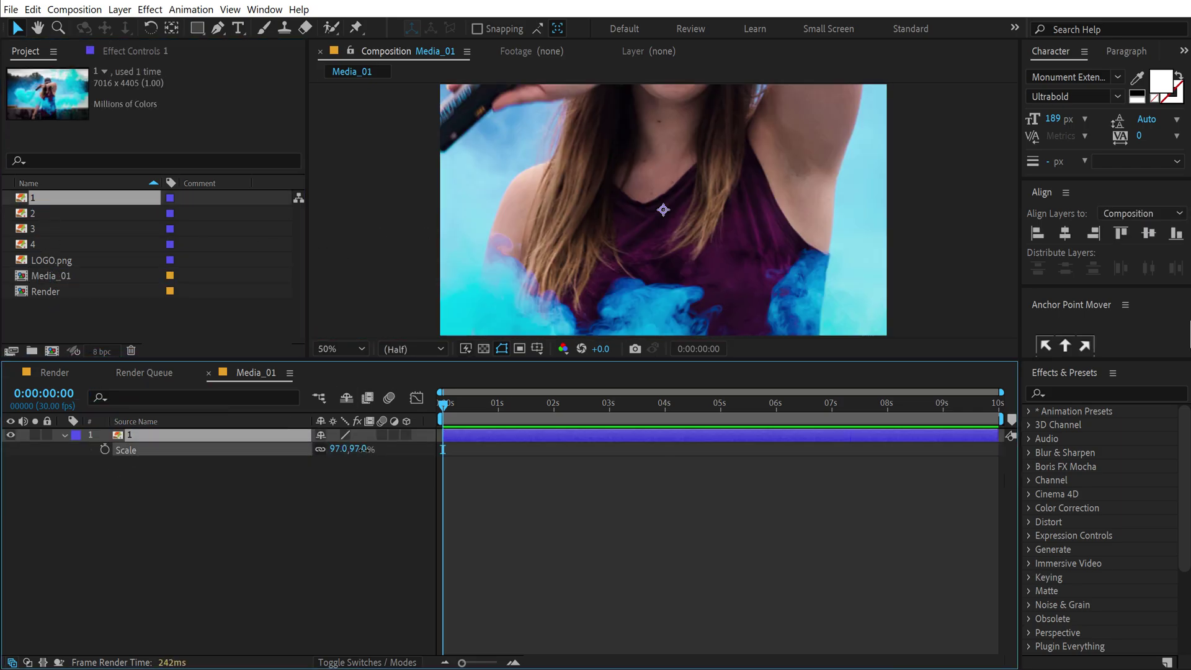
pyautogui.write('41')
pyautogui.press('Return')
pyautogui.moveTo(348, 449); pyautogui.dragTo(311, 450)
pyautogui.click(295, 541)
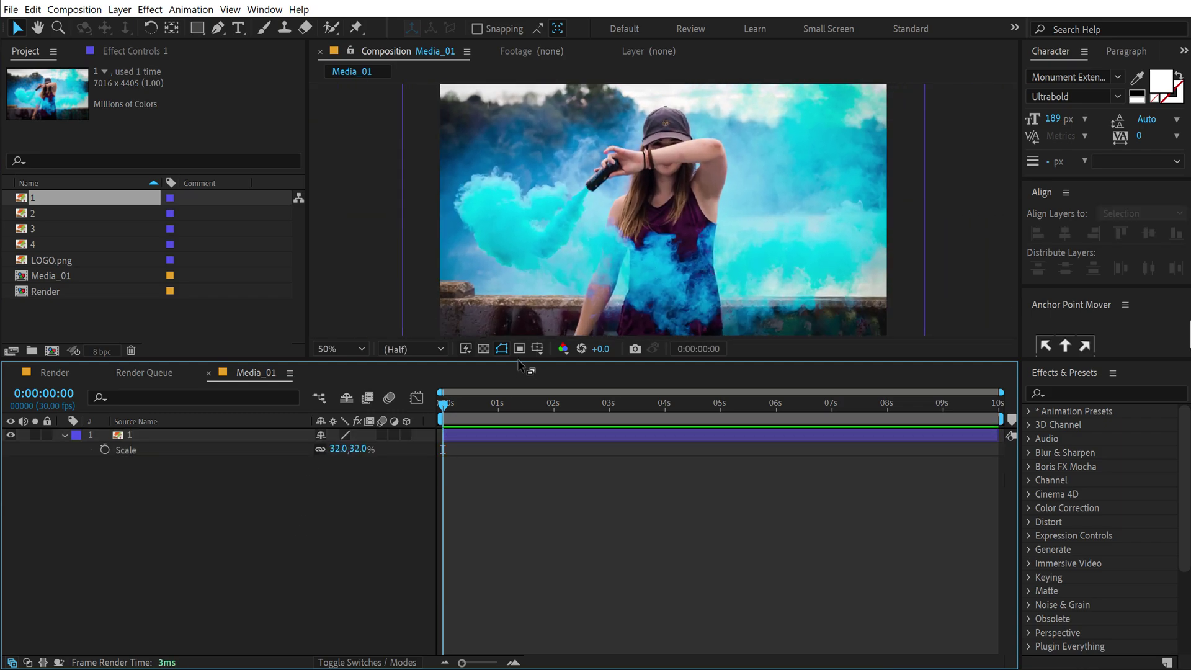
pyautogui.moveTo(517, 365); pyautogui.dragTo(522, 422)
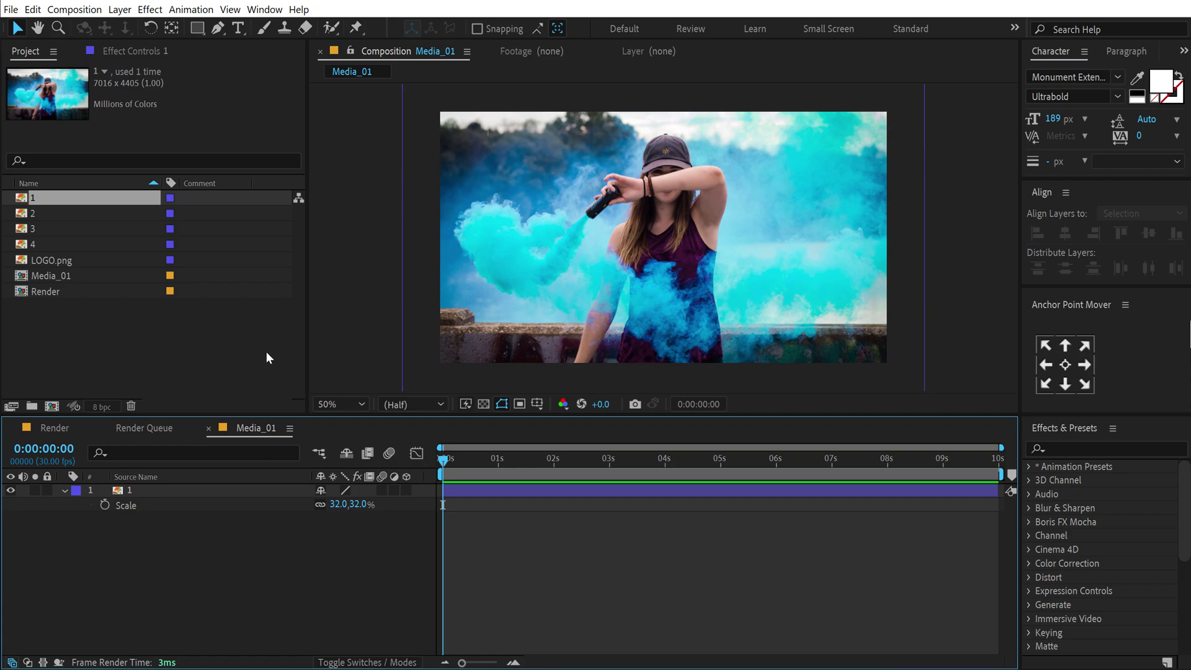
# Step: Place the Media_01 composition as a layer in the Render composition
pyautogui.click(107, 427)
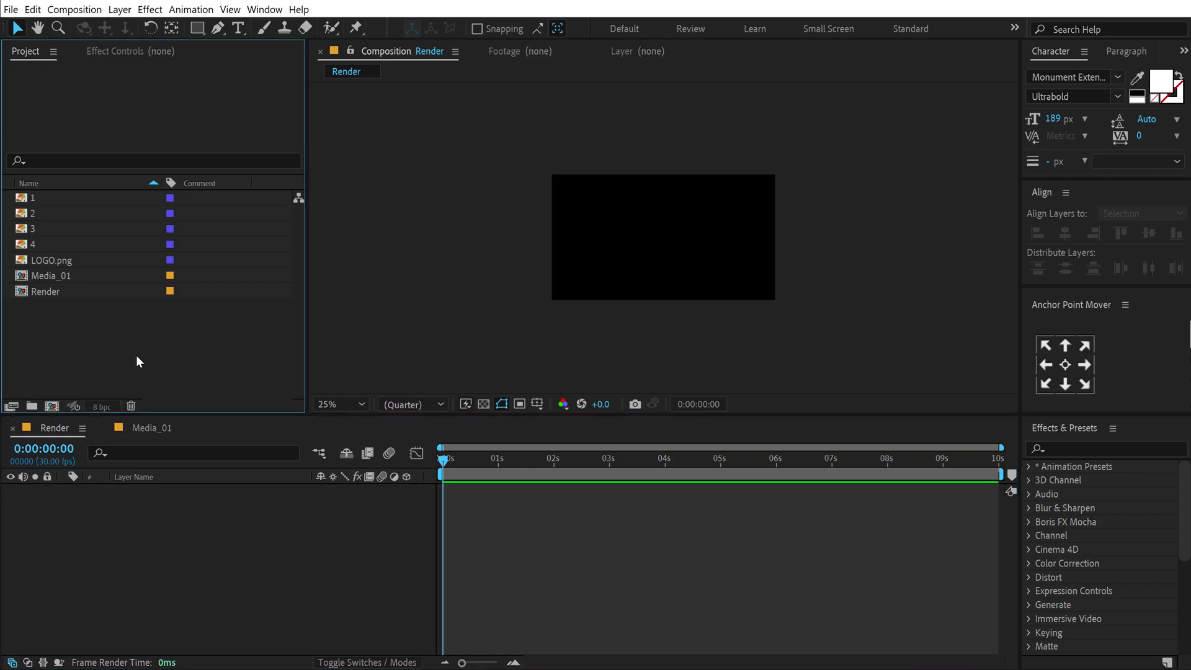
pyautogui.press('.')
pyautogui.press('.')
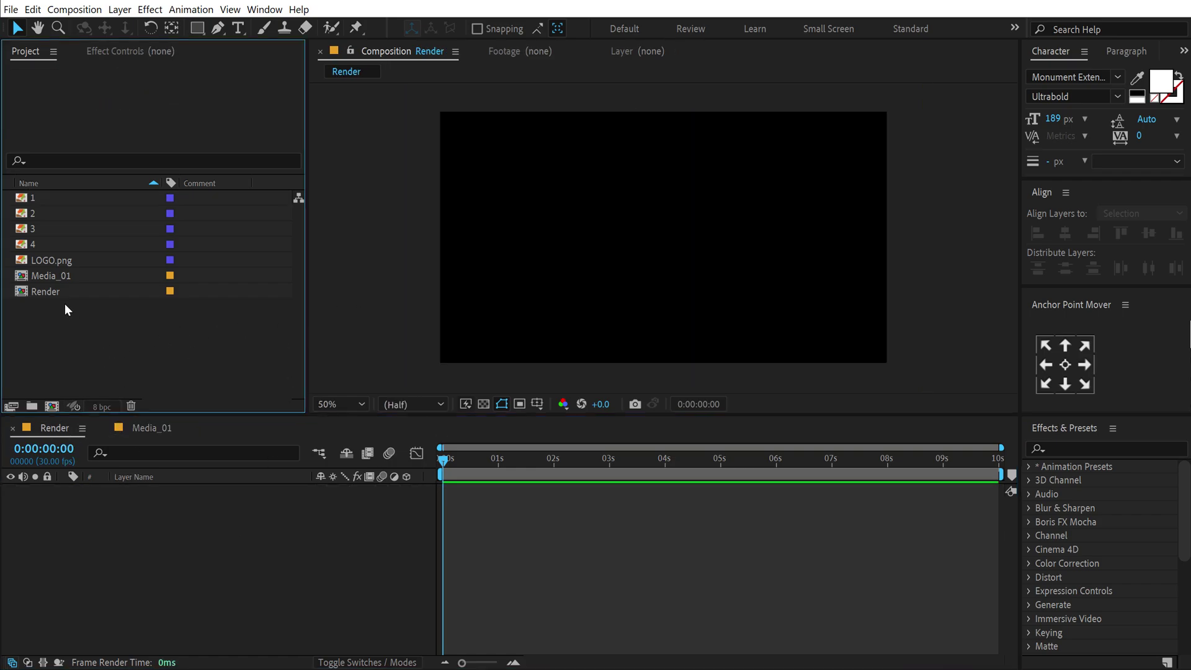
pyautogui.moveTo(57, 274); pyautogui.dragTo(86, 540)
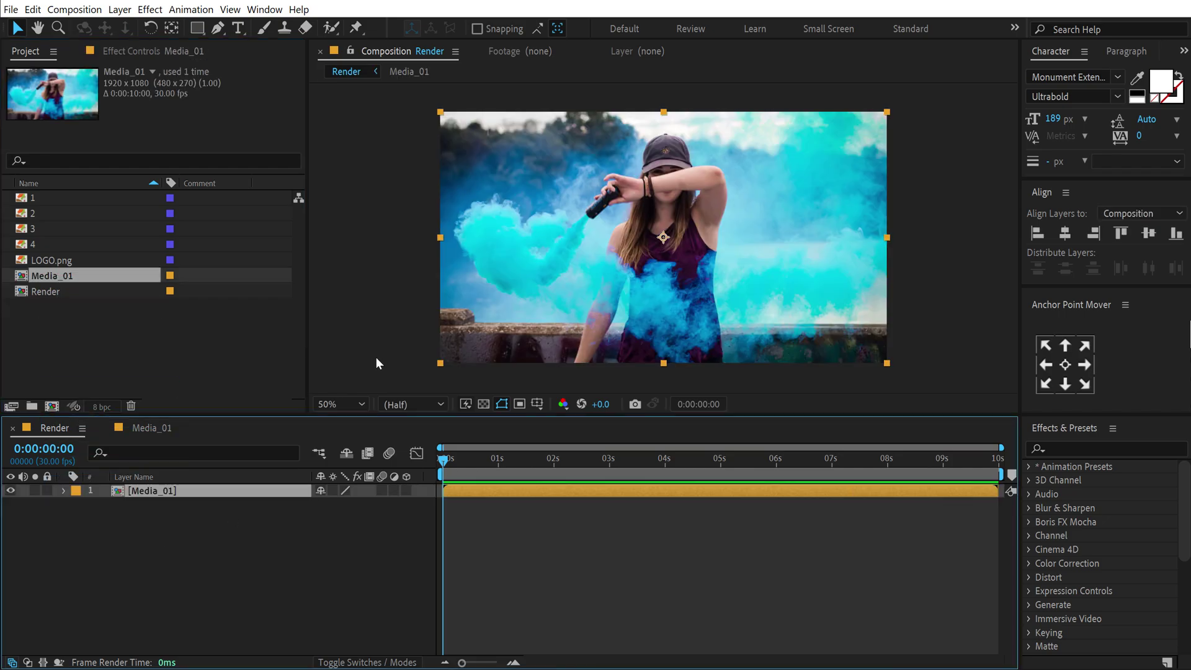
pyautogui.click(174, 530)
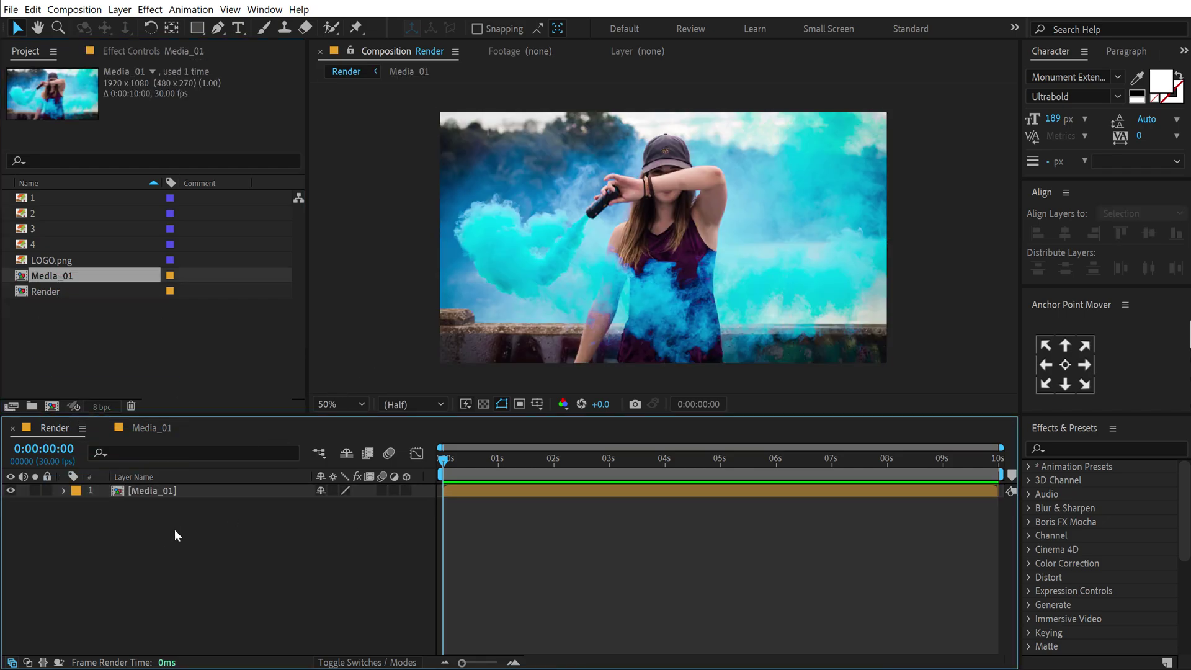
# Step: Add an adjustment layer named Wave above Media_01, trimmed to end at one second
pyautogui.rightClick(173, 529)
pyautogui.moveTo(292, 374)
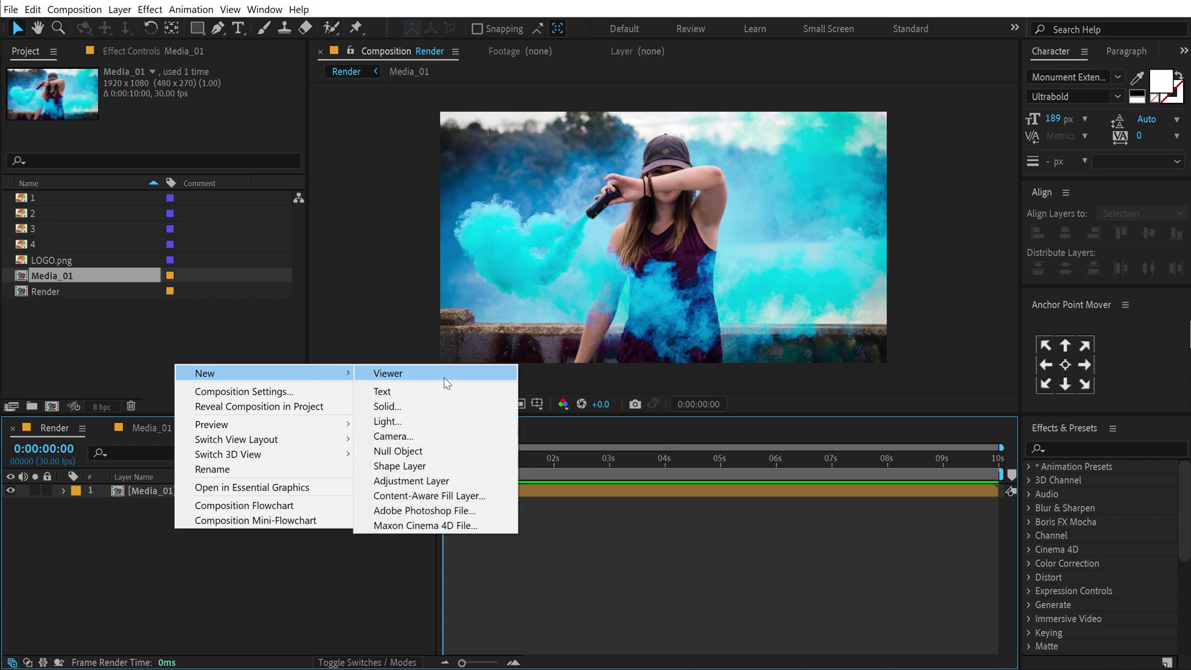
pyautogui.click(448, 484)
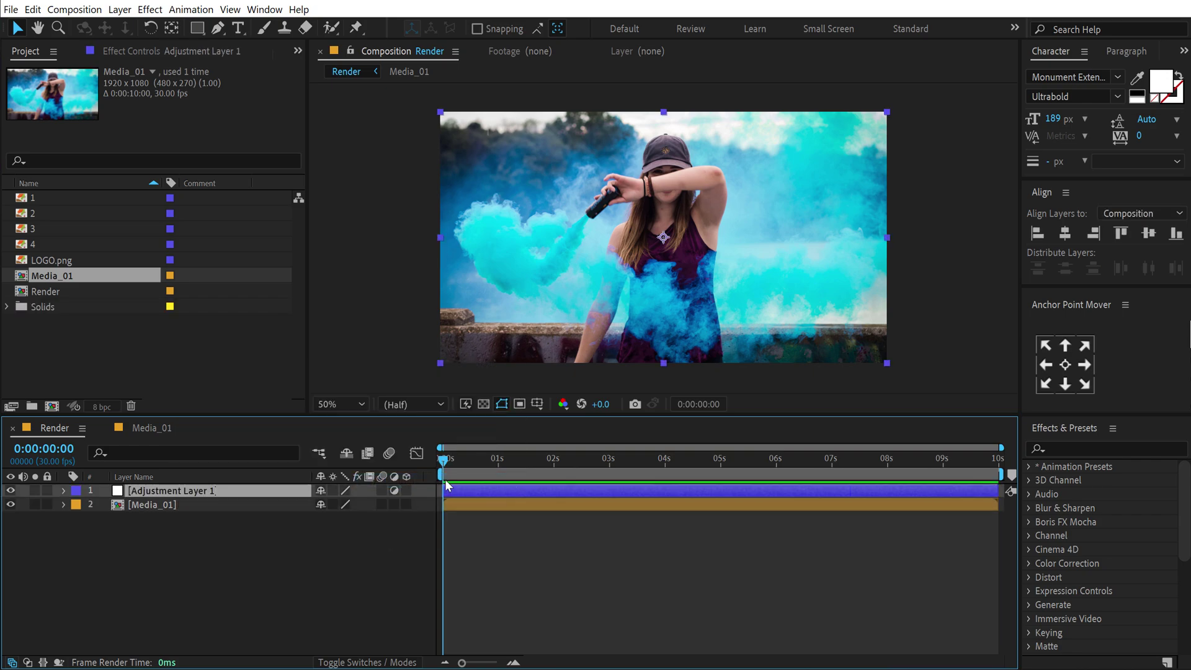
pyautogui.press('Return')
pyautogui.write('Wave')
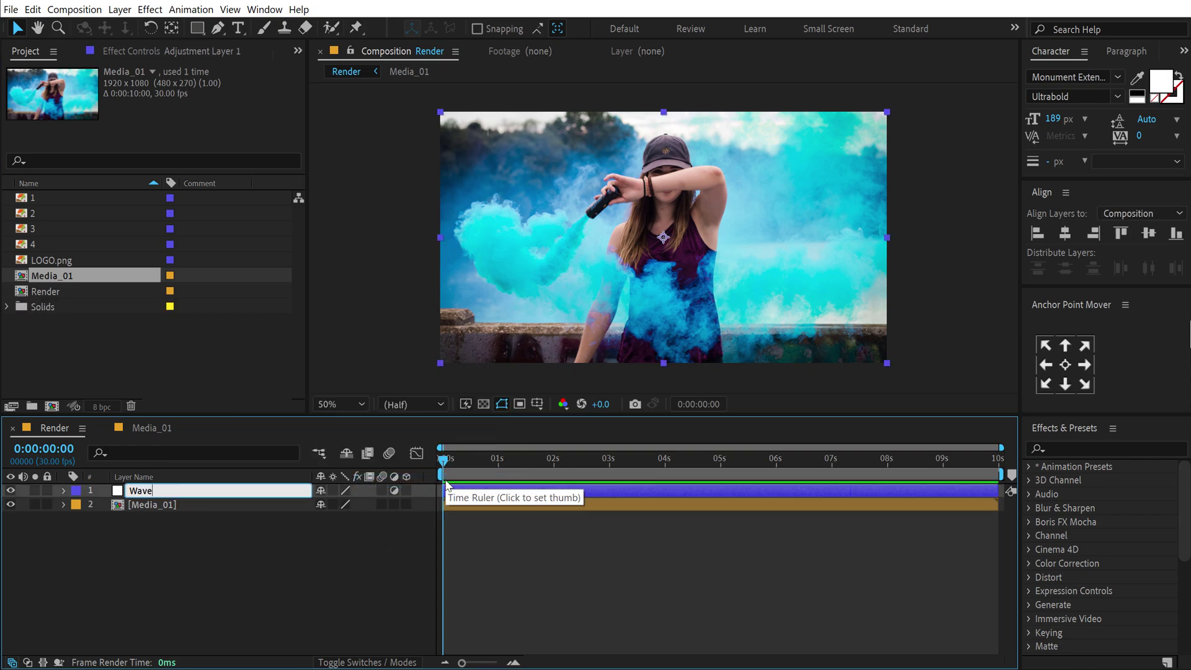
pyautogui.press('Return')
pyautogui.press('=')
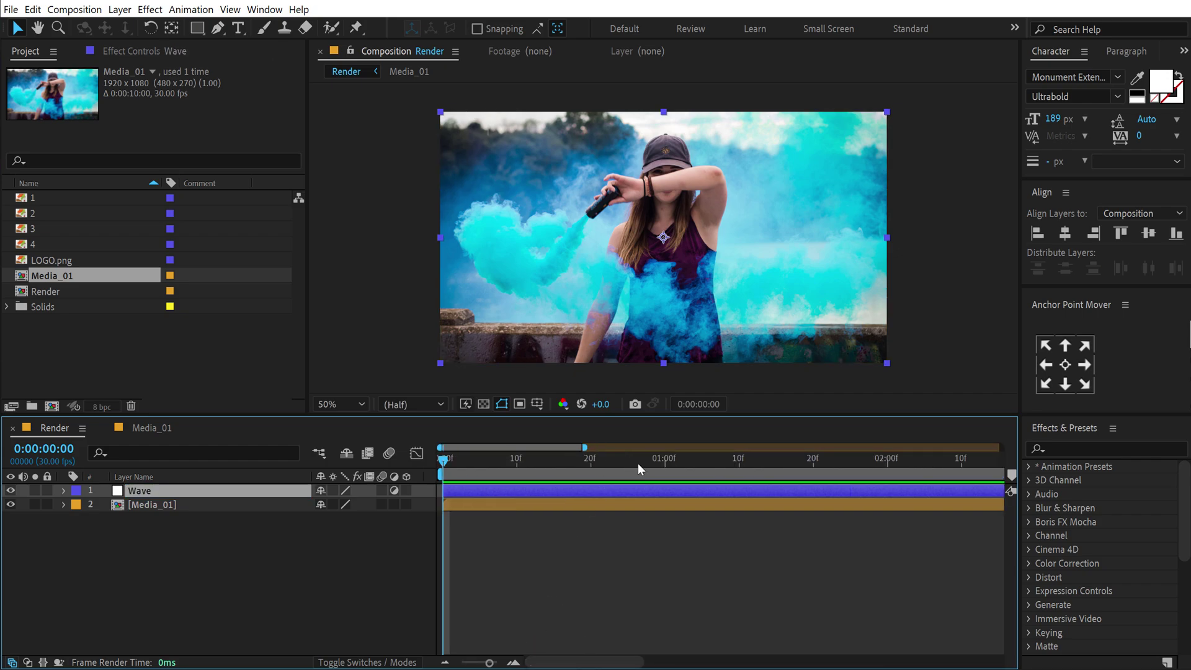
pyautogui.moveTo(650, 467); pyautogui.dragTo(665, 470)
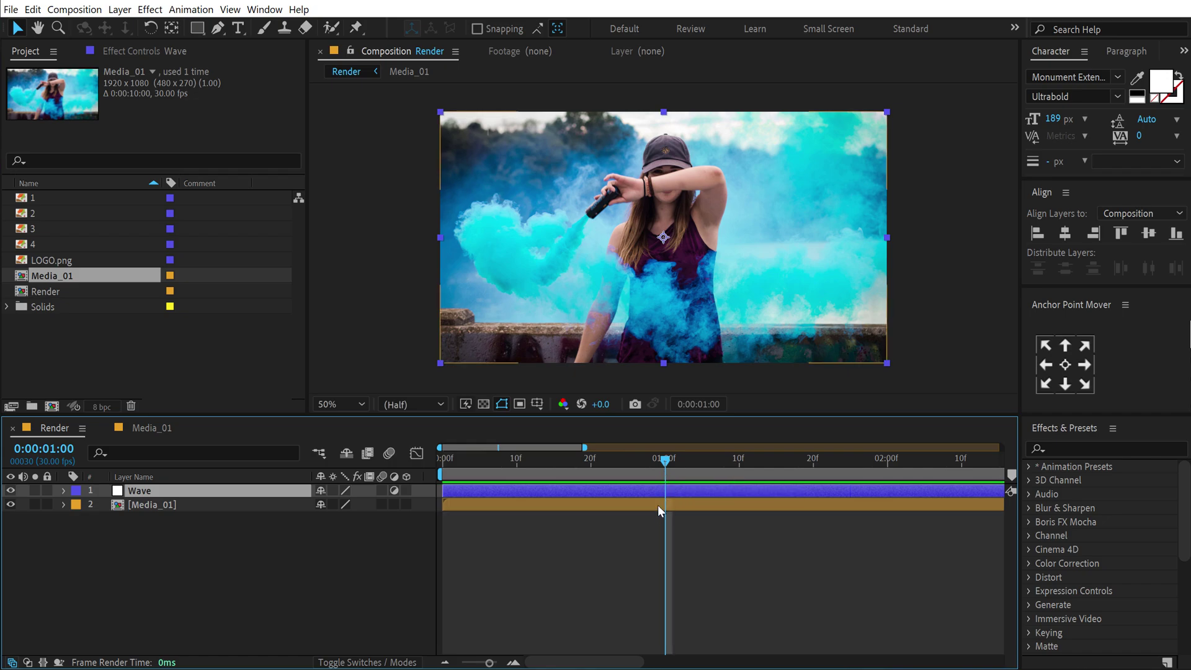
pyautogui.hotkey('alt', ']')
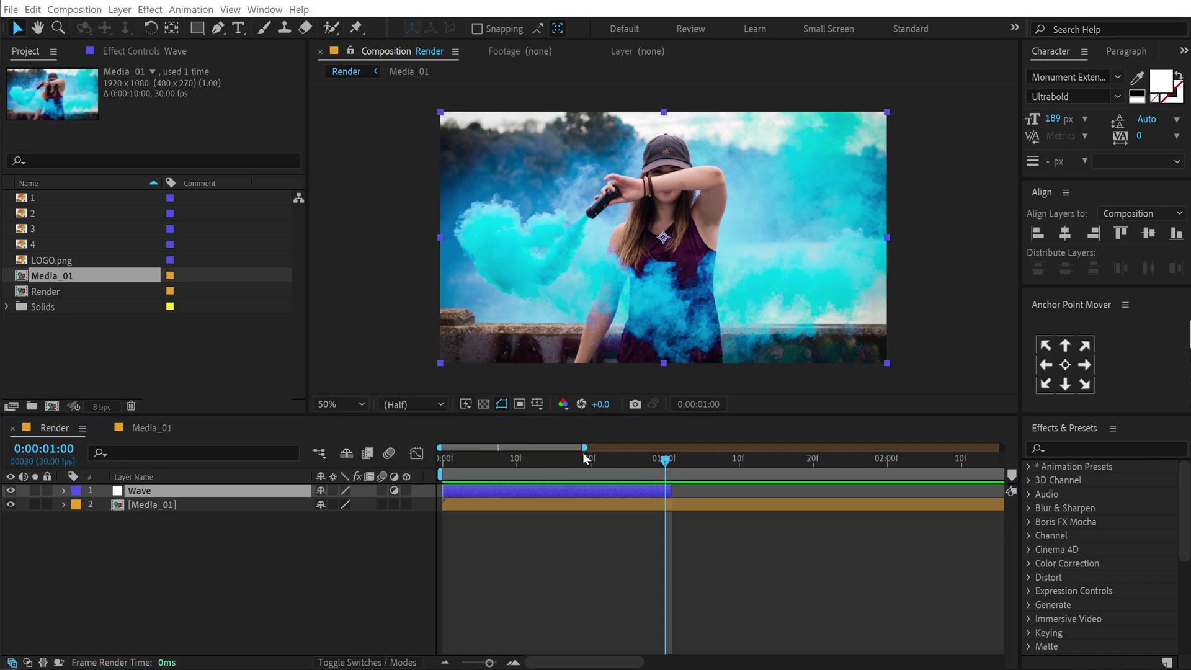
# Step: Apply Optics Compensation and Turbulent Displace to the Wave layer via the effects search
pyautogui.click(1082, 451)
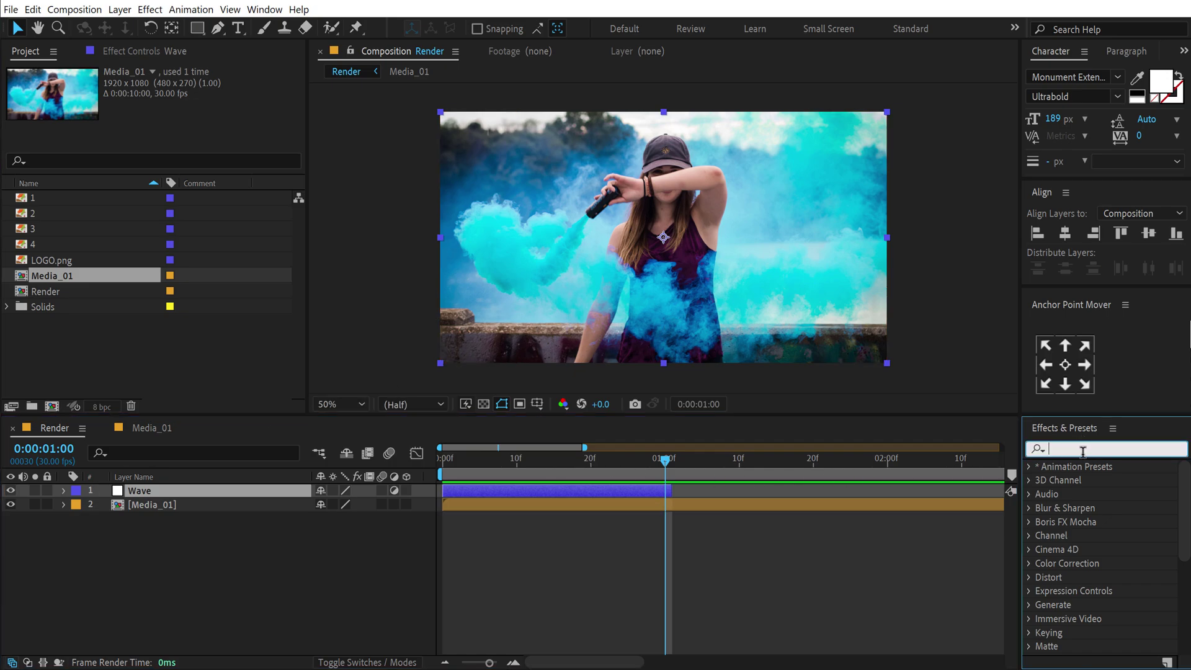
pyautogui.write('opti')
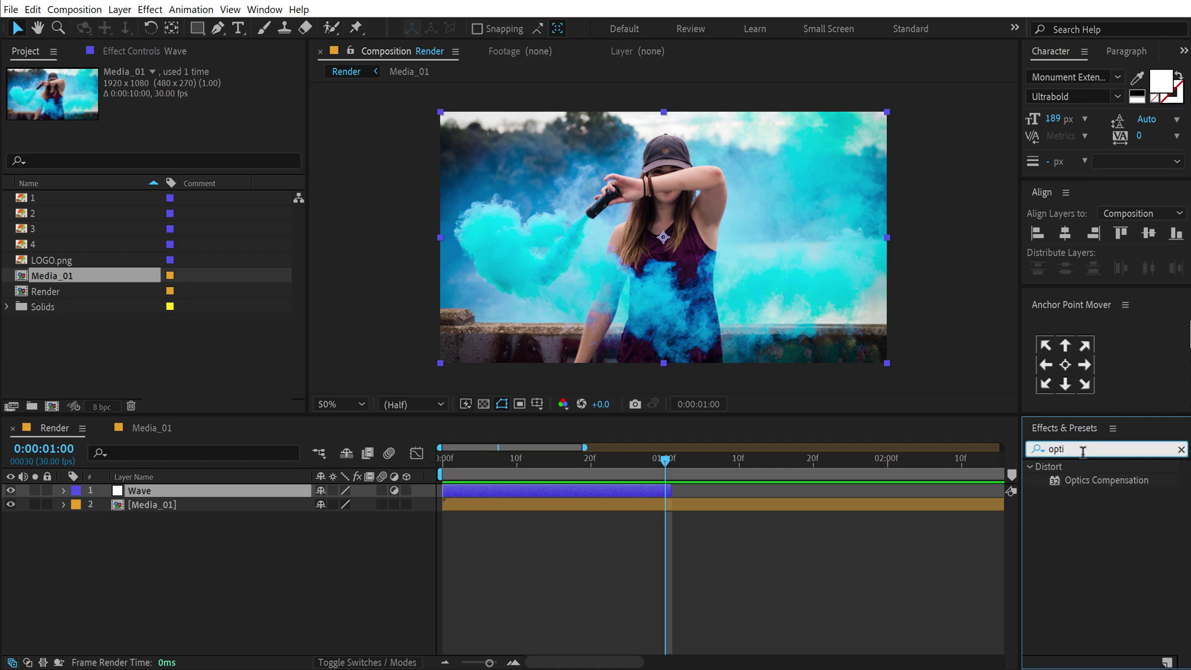
pyautogui.doubleClick(1086, 482)
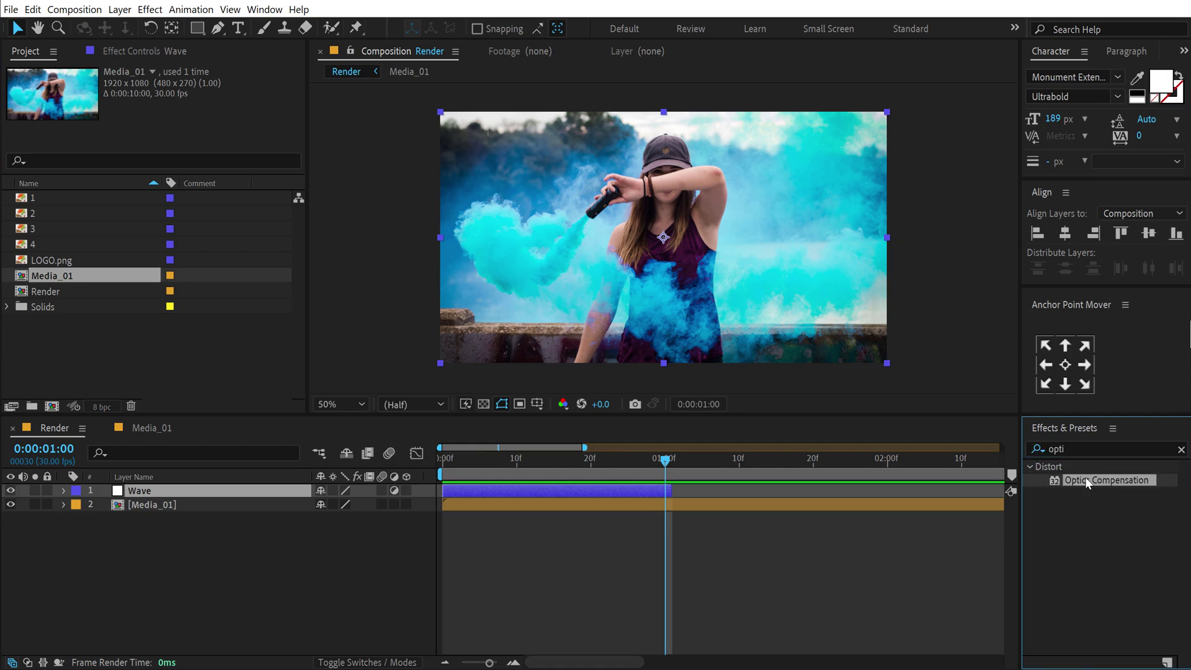
pyautogui.click(1064, 448)
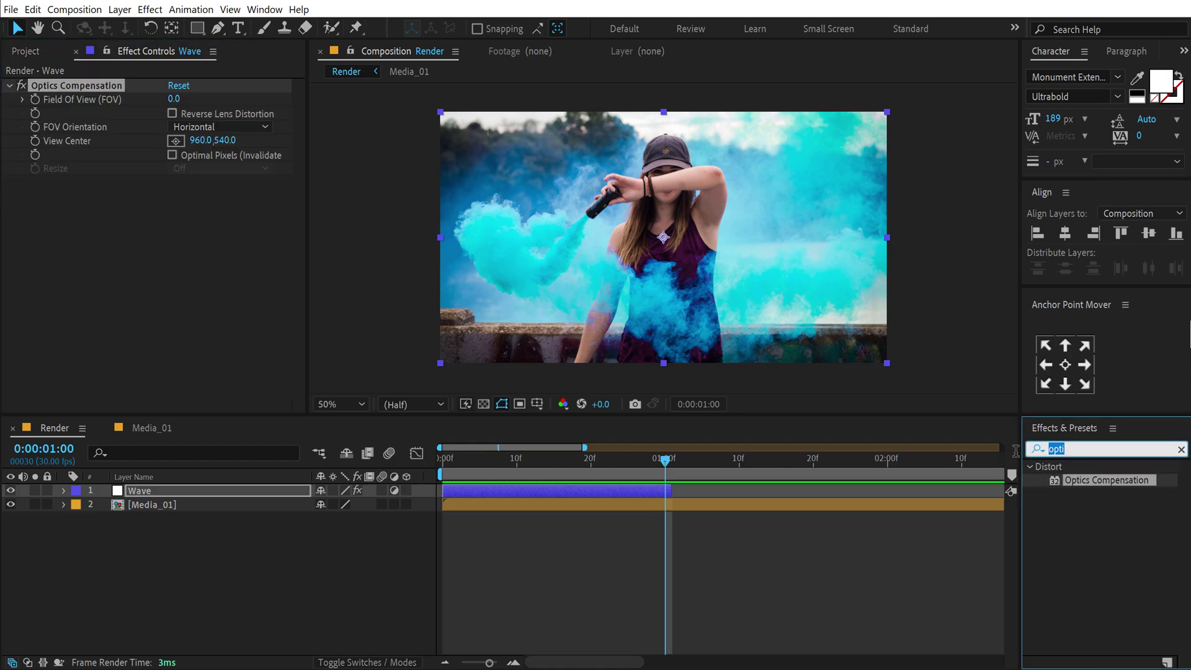
pyautogui.write('turbu')
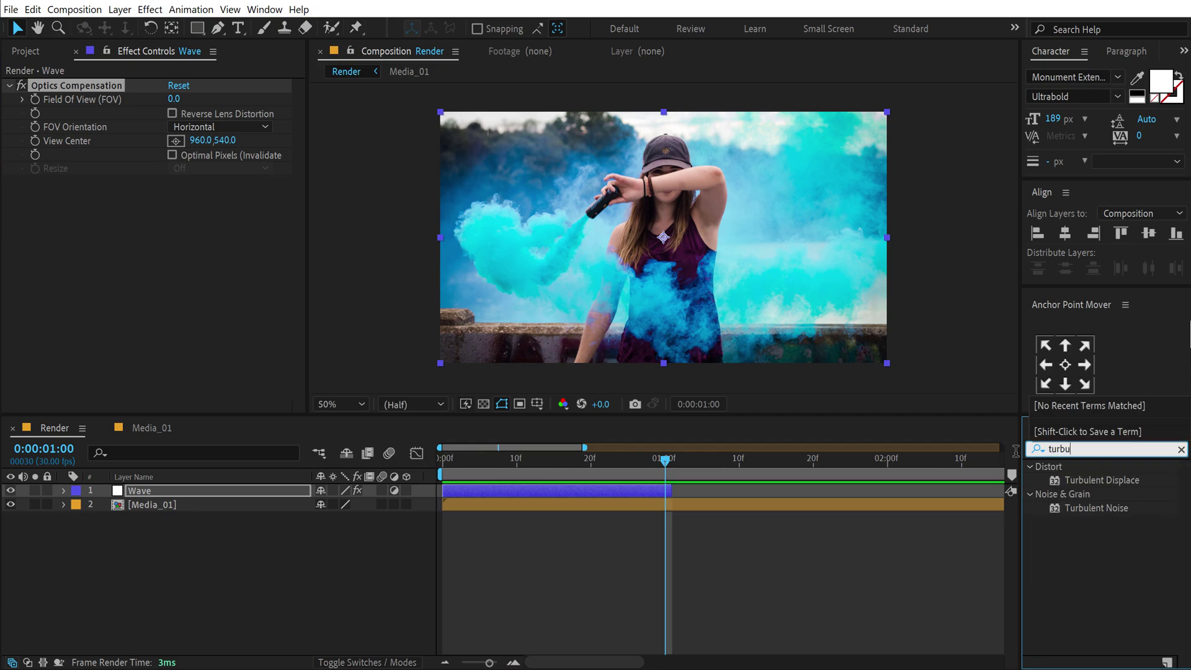
pyautogui.doubleClick(1085, 480)
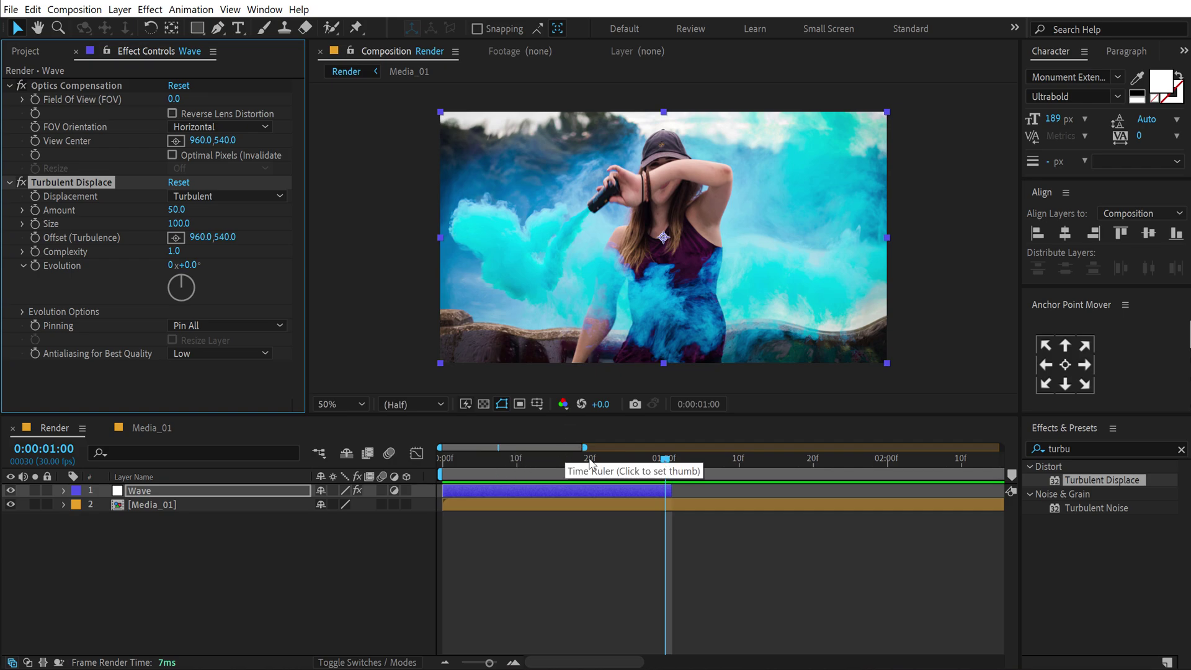
# Step: Set Field Of View to 120 with reversed lens distortion, keyframing it to 0 at one second
pyautogui.moveTo(539, 471); pyautogui.dragTo(423, 466)
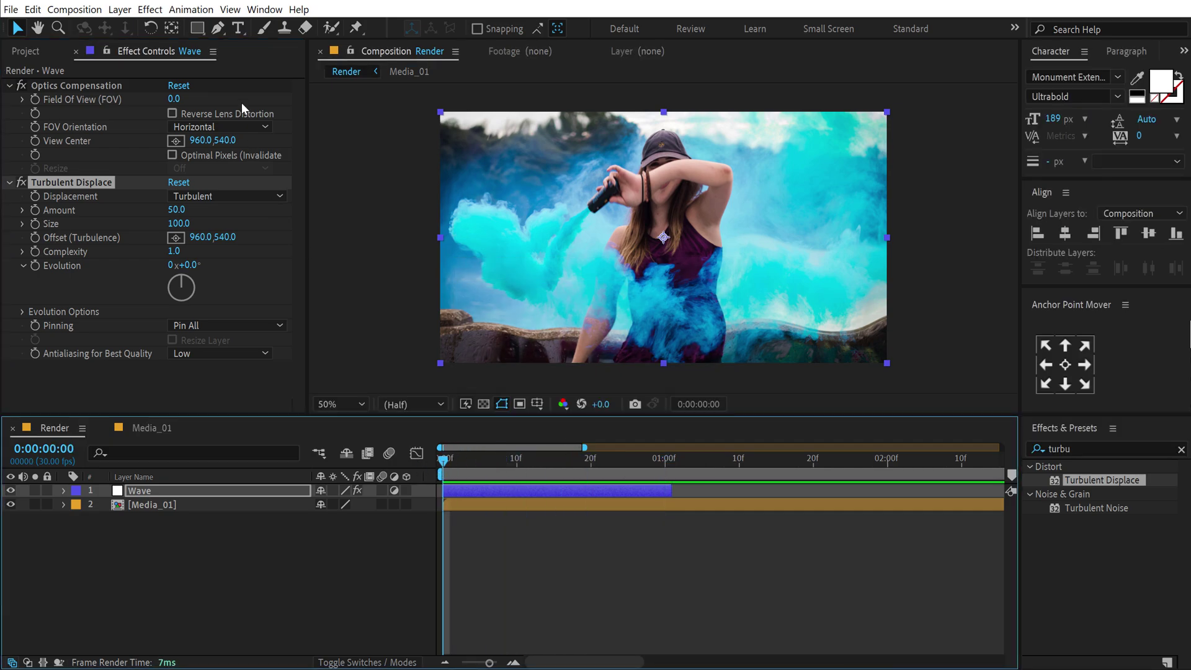
pyautogui.click(184, 98)
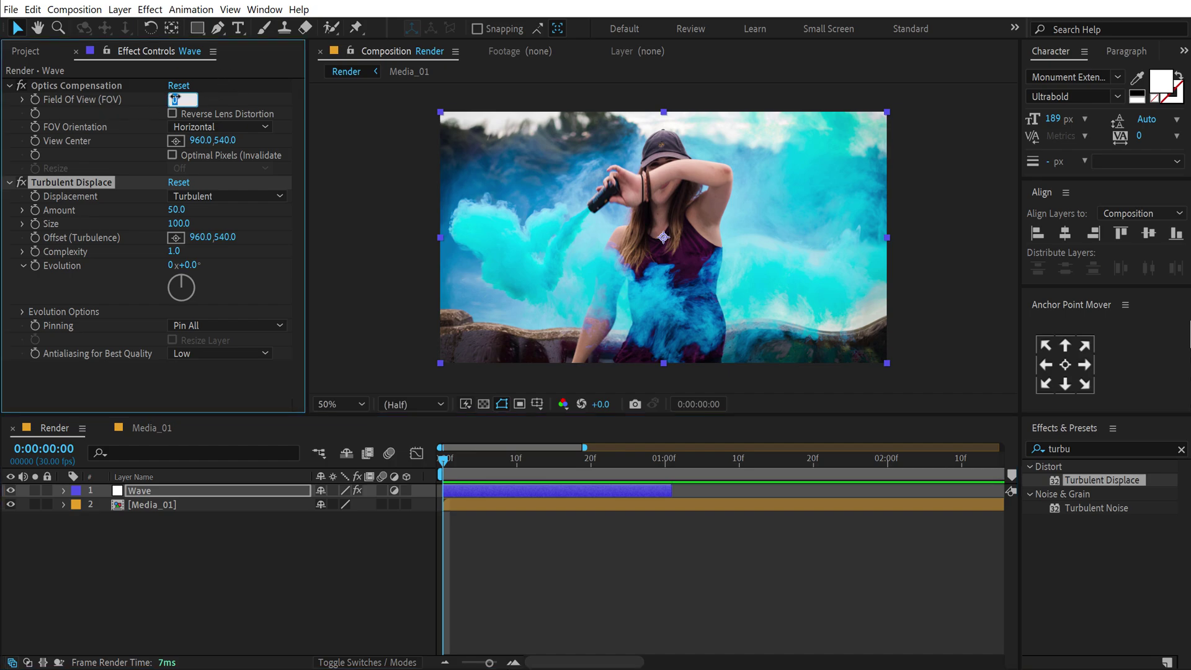
pyautogui.write('120')
pyautogui.press('Return')
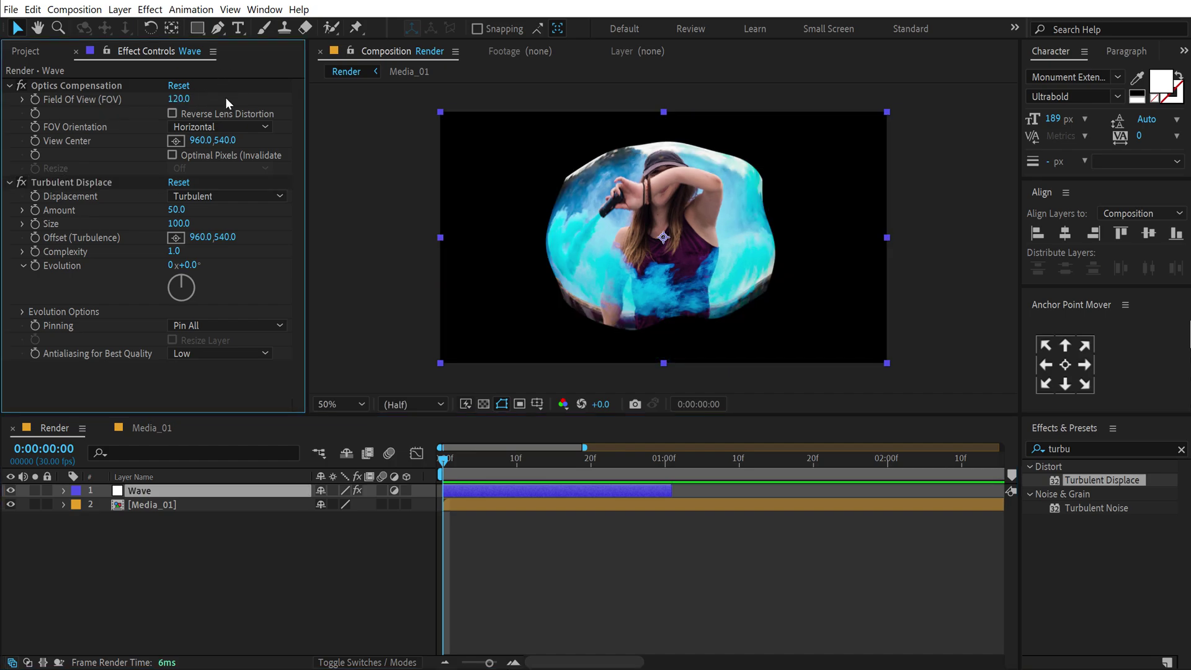
pyautogui.click(172, 113)
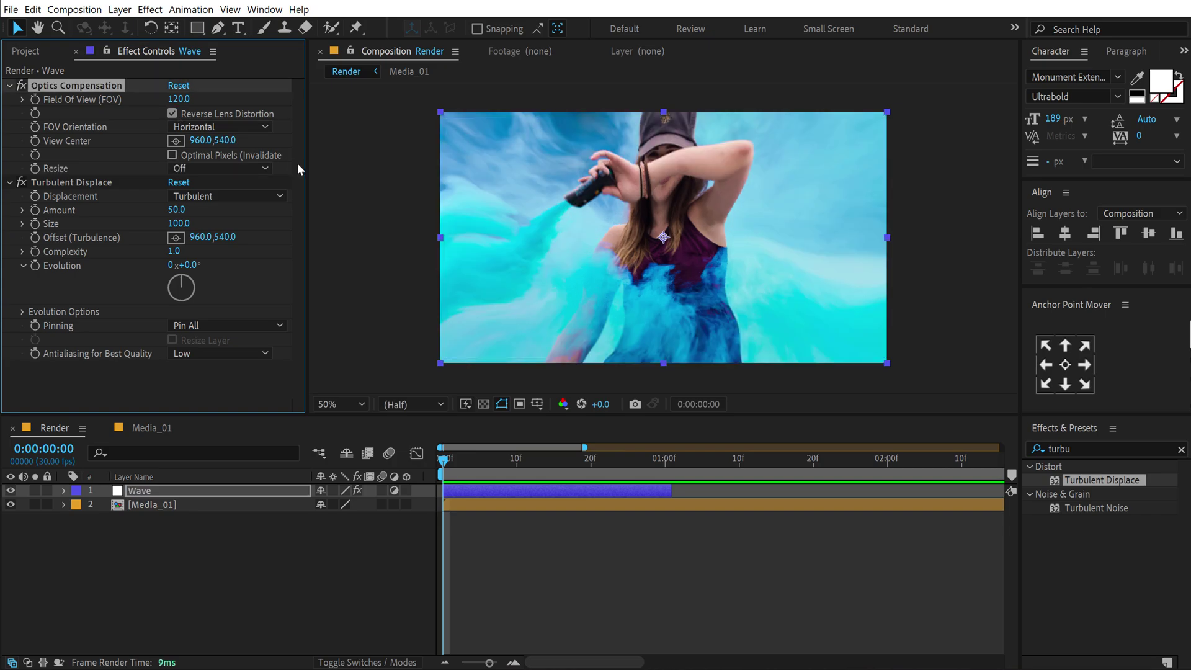
pyautogui.moveTo(308, 165); pyautogui.dragTo(347, 165)
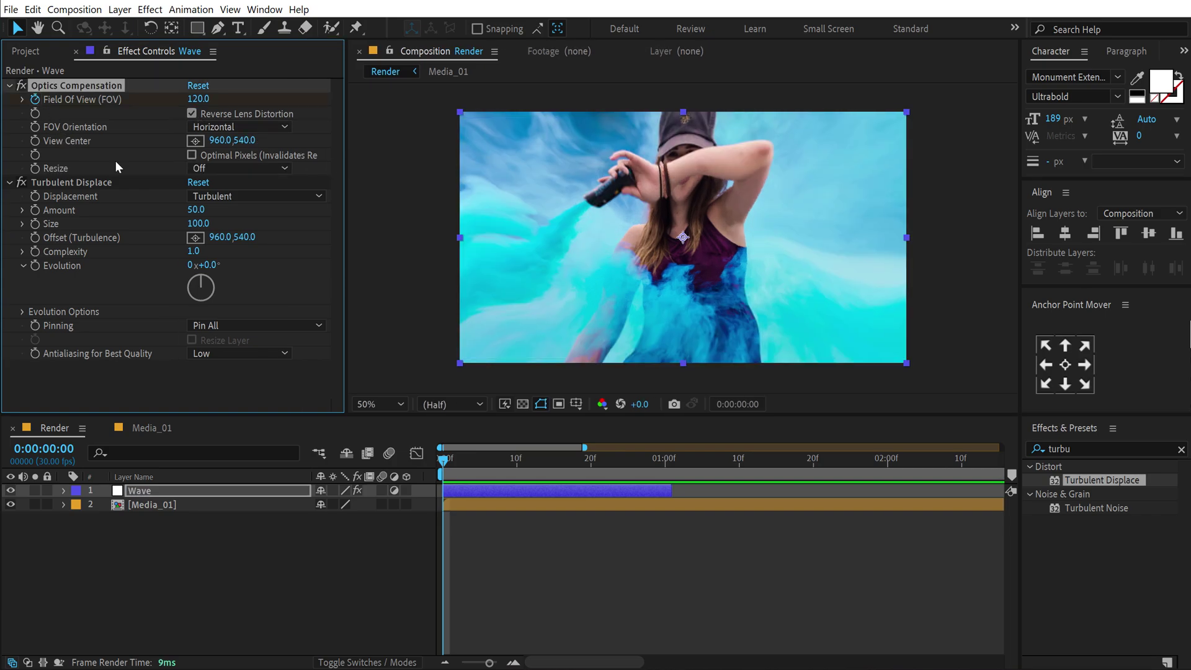
pyautogui.moveTo(646, 463); pyautogui.dragTo(664, 464)
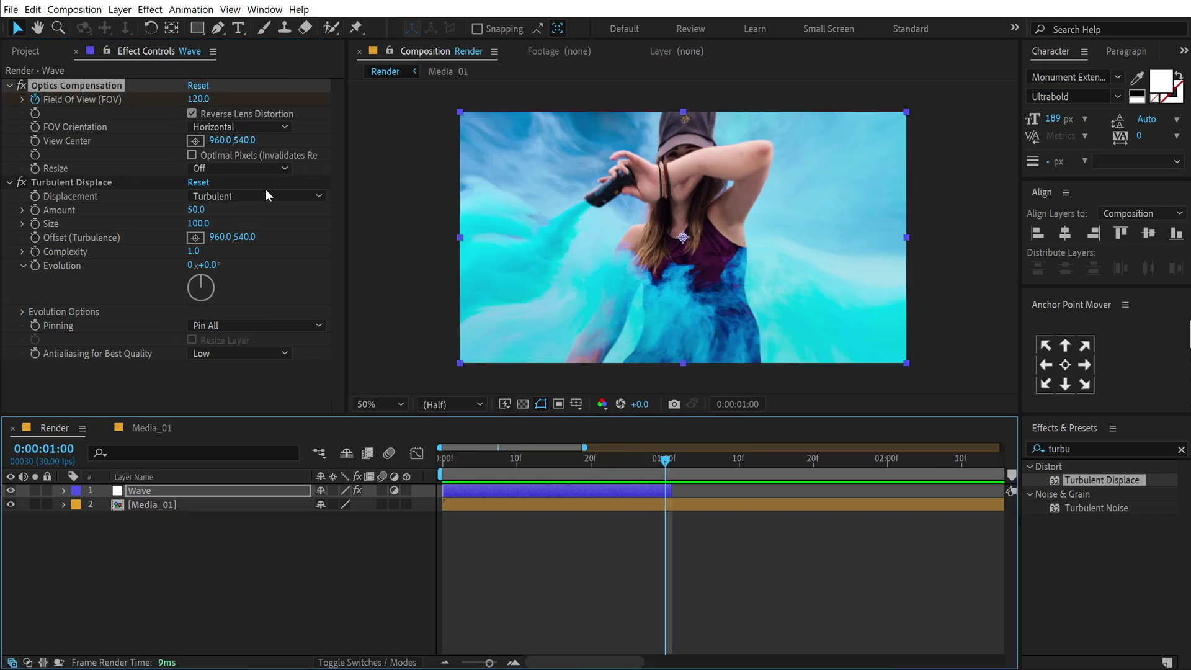
pyautogui.click(199, 99)
pyautogui.write('0')
pyautogui.press('Return')
pyautogui.moveTo(454, 463); pyautogui.dragTo(393, 457)
pyautogui.hotkey('ctrl', 'z')
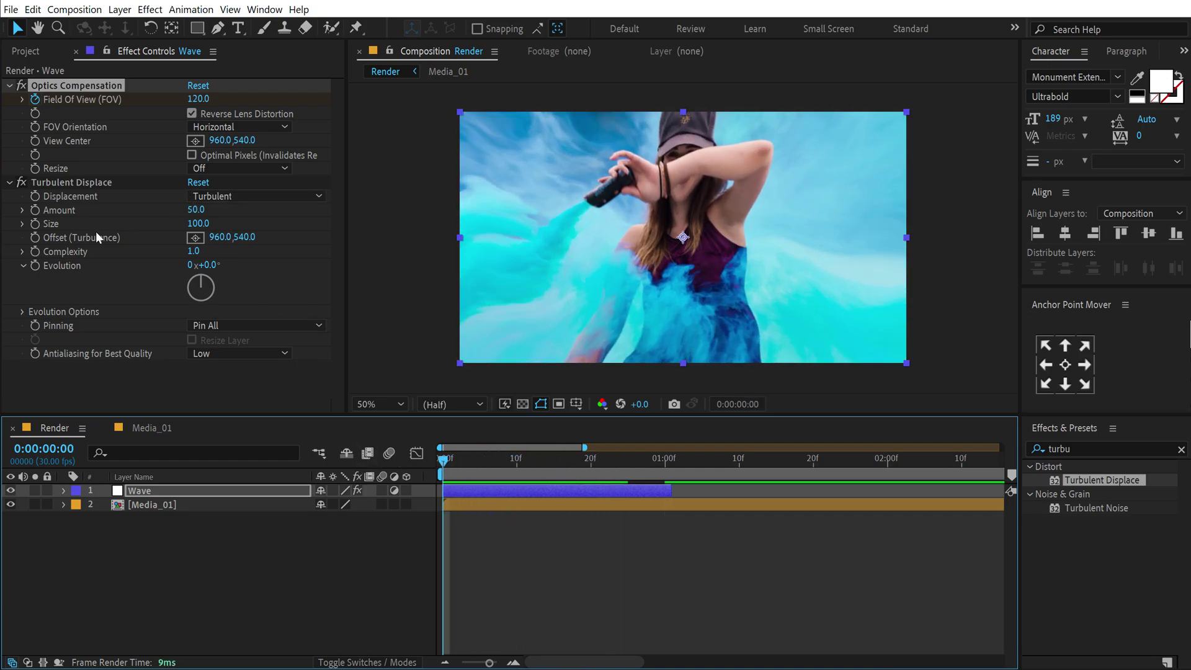
# Step: Keyframe Turbulent Displace Amount down to 0 at one second and preview the distortion
pyautogui.click(37, 209)
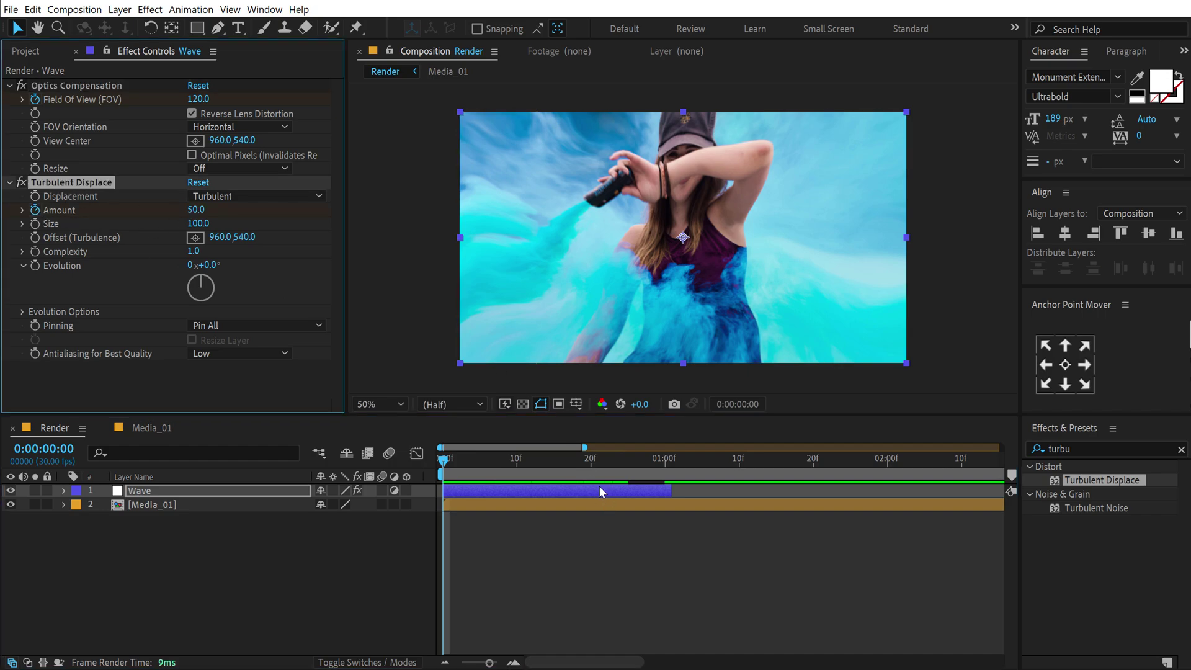
pyautogui.press('u')
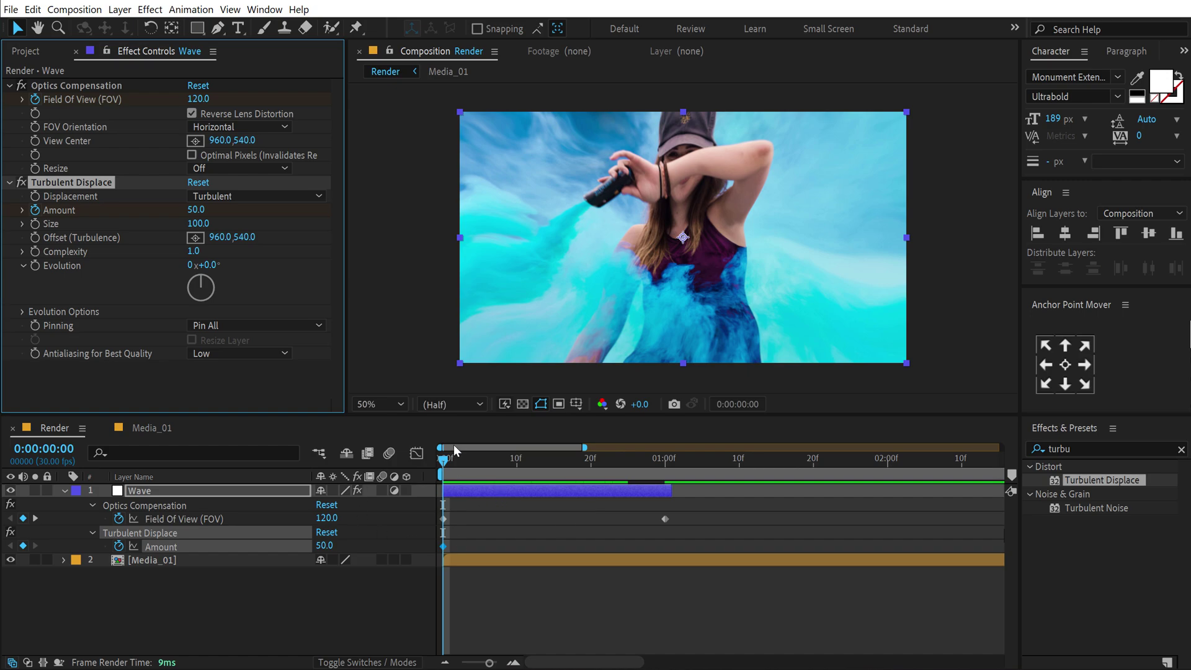
pyautogui.moveTo(649, 463); pyautogui.dragTo(665, 463)
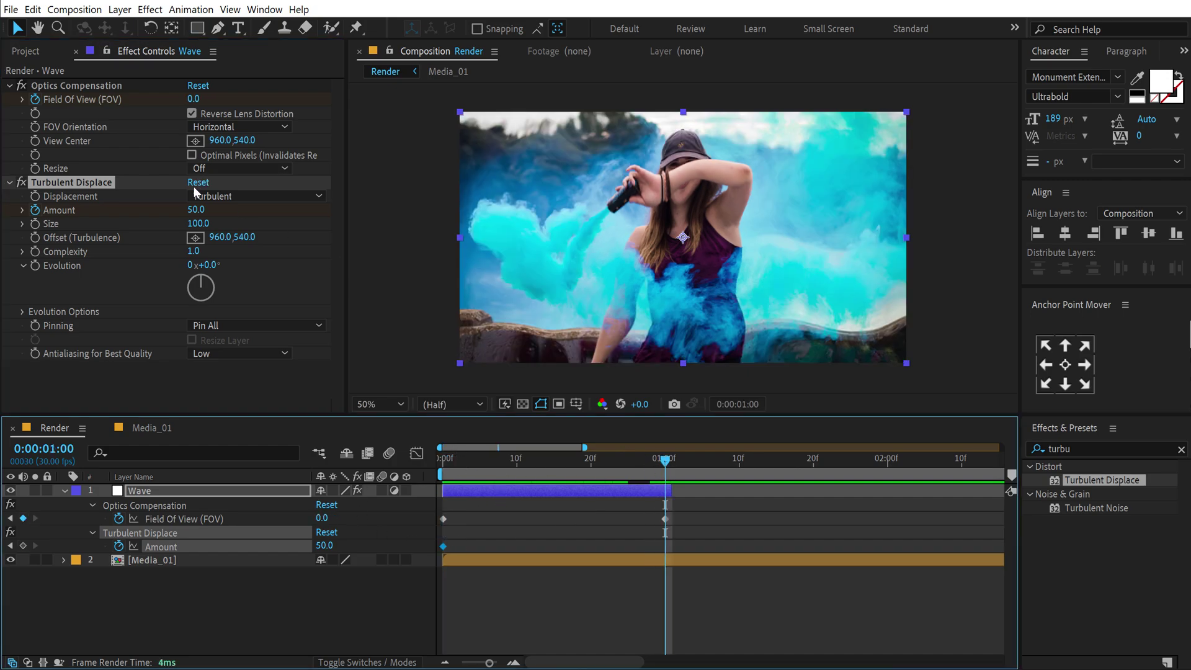
pyautogui.click(193, 211)
pyautogui.write('0')
pyautogui.press('Return')
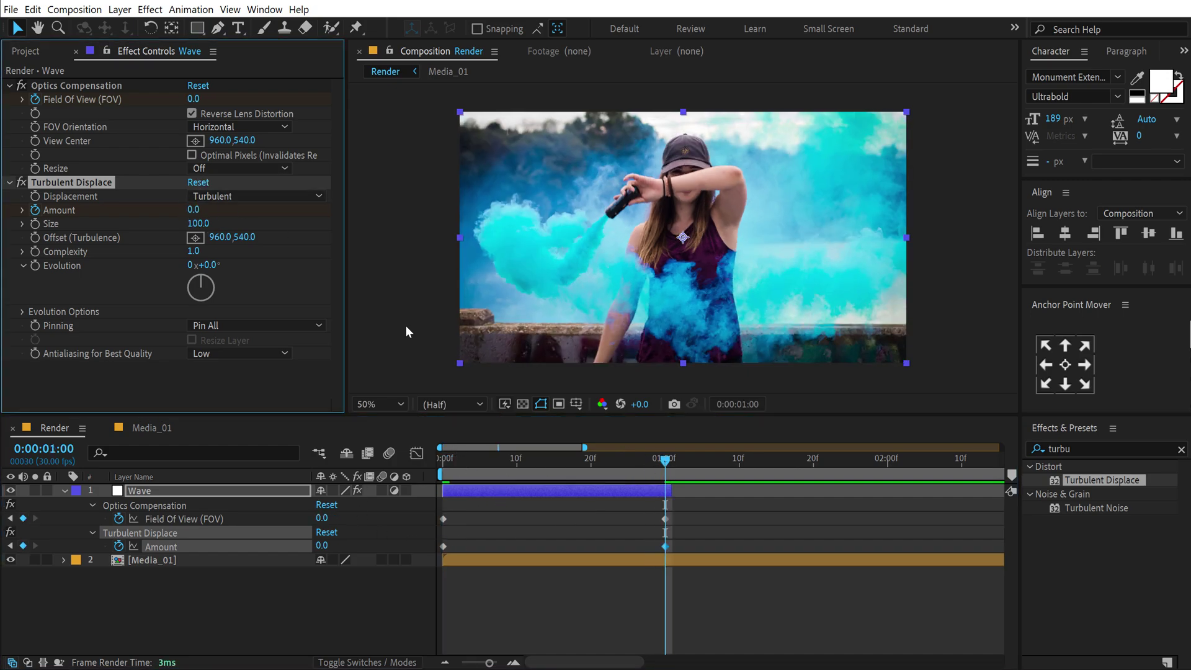
pyautogui.press('space')
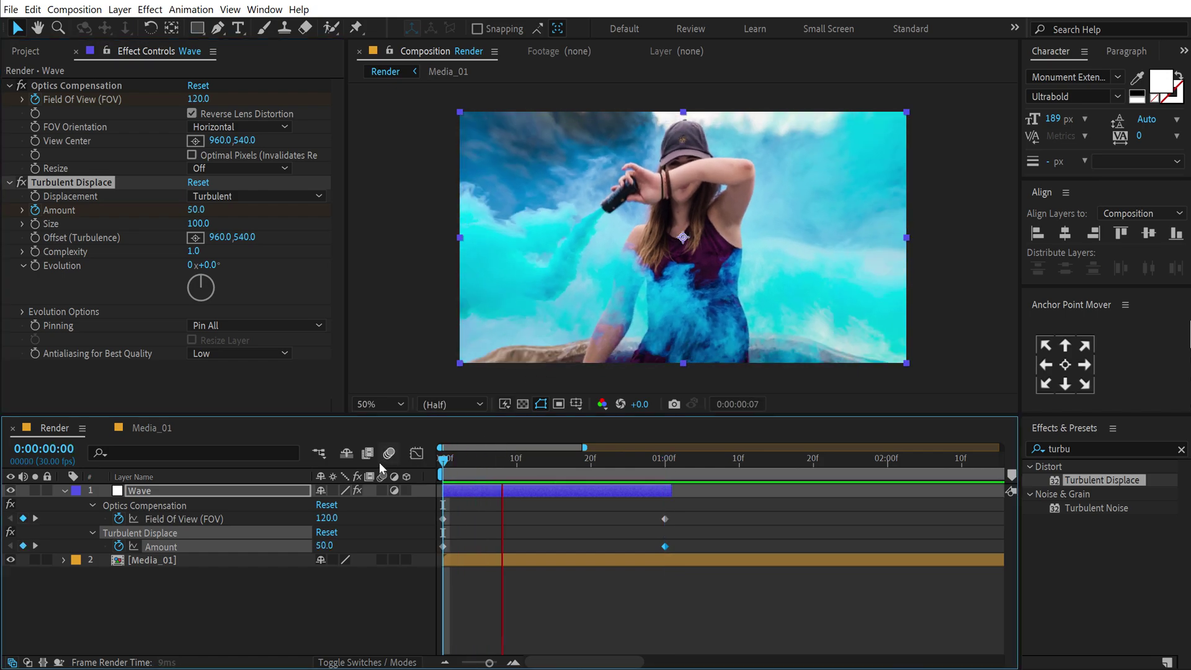
pyautogui.moveTo(507, 462)
pyautogui.mouseDown()
pyautogui.moveTo(611, 464)
pyautogui.moveTo(447, 465)
pyautogui.moveTo(639, 462)
pyautogui.moveTo(441, 464)
pyautogui.moveTo(632, 463)
pyautogui.moveTo(488, 467)
pyautogui.moveTo(621, 464)
pyautogui.moveTo(524, 464)
pyautogui.mouseUp()
# Step: Apply Easy Ease to all Field Of View and Amount keyframes and show their speed graph
pyautogui.moveTo(709, 512); pyautogui.dragTo(437, 559)
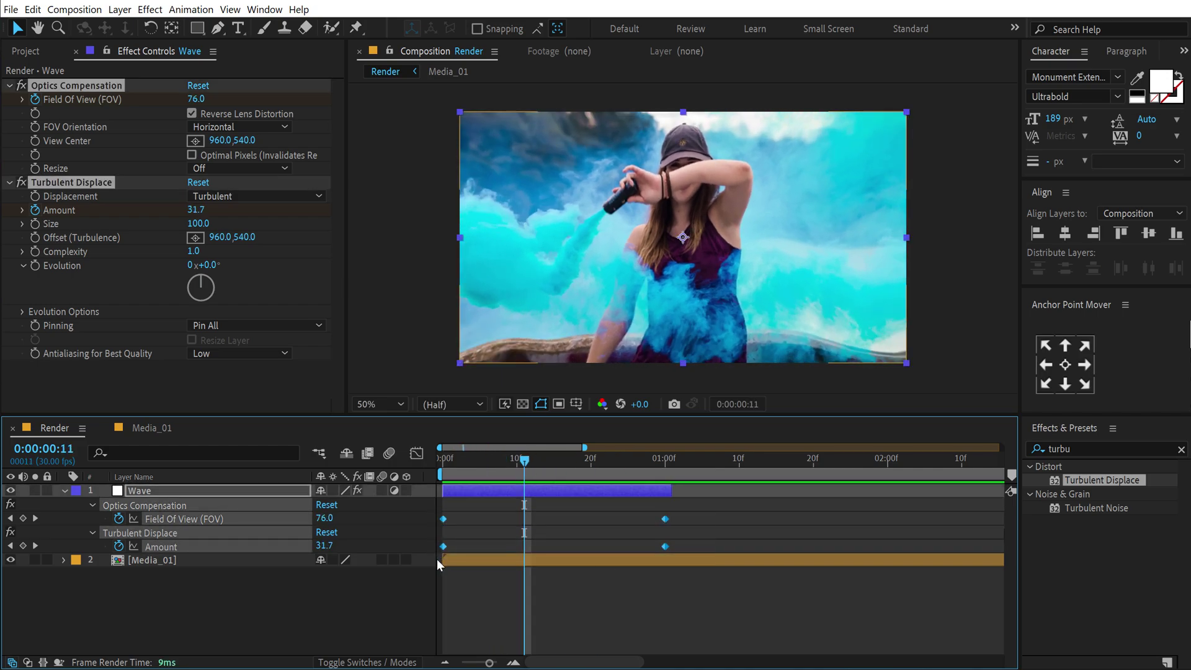
pyautogui.press('F9')
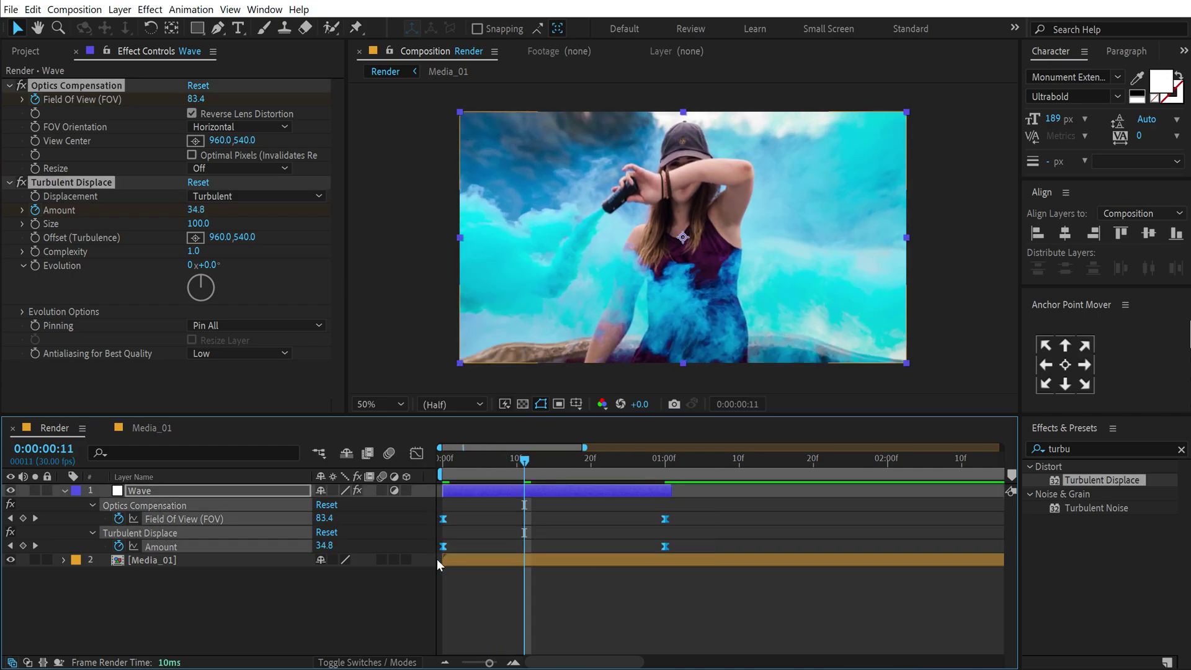
pyautogui.click(420, 453)
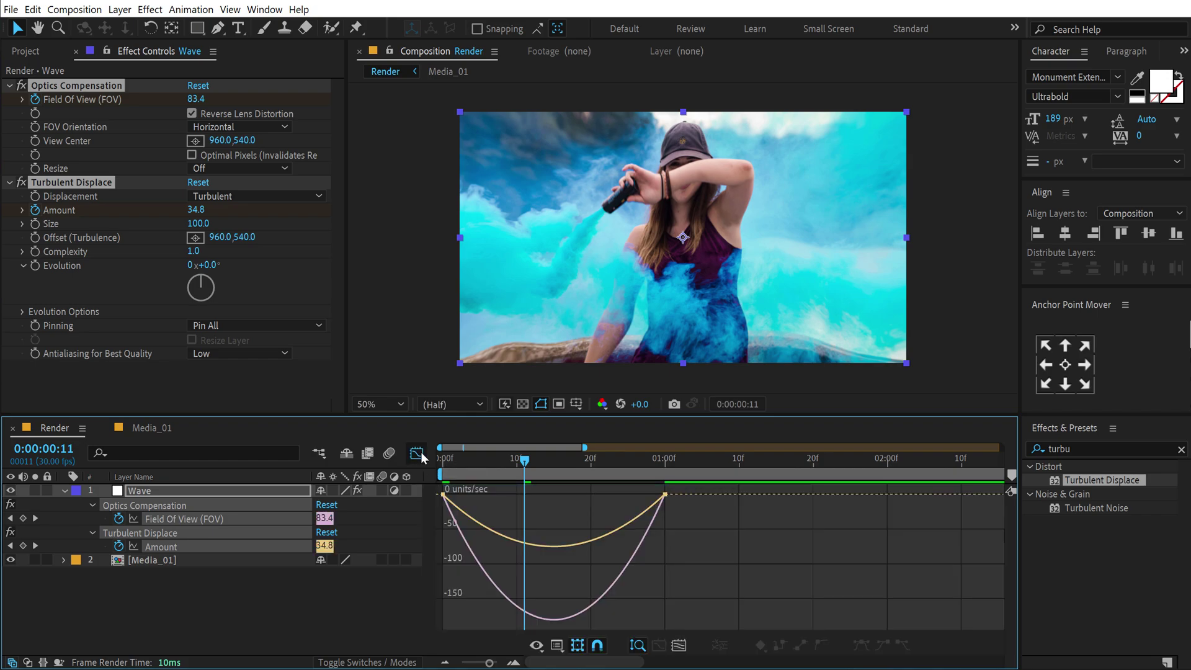
pyautogui.rightClick(675, 544)
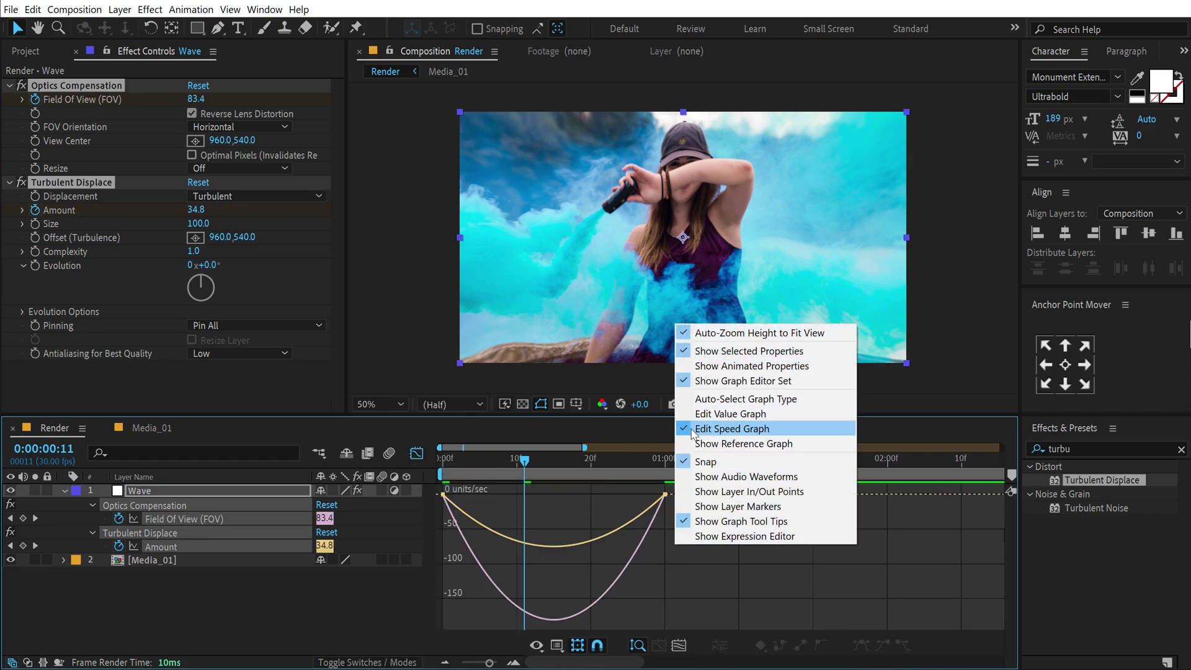
pyautogui.click(675, 557)
pyautogui.moveTo(674, 556); pyautogui.dragTo(553, 500)
pyautogui.press('Home')
pyautogui.press('space')
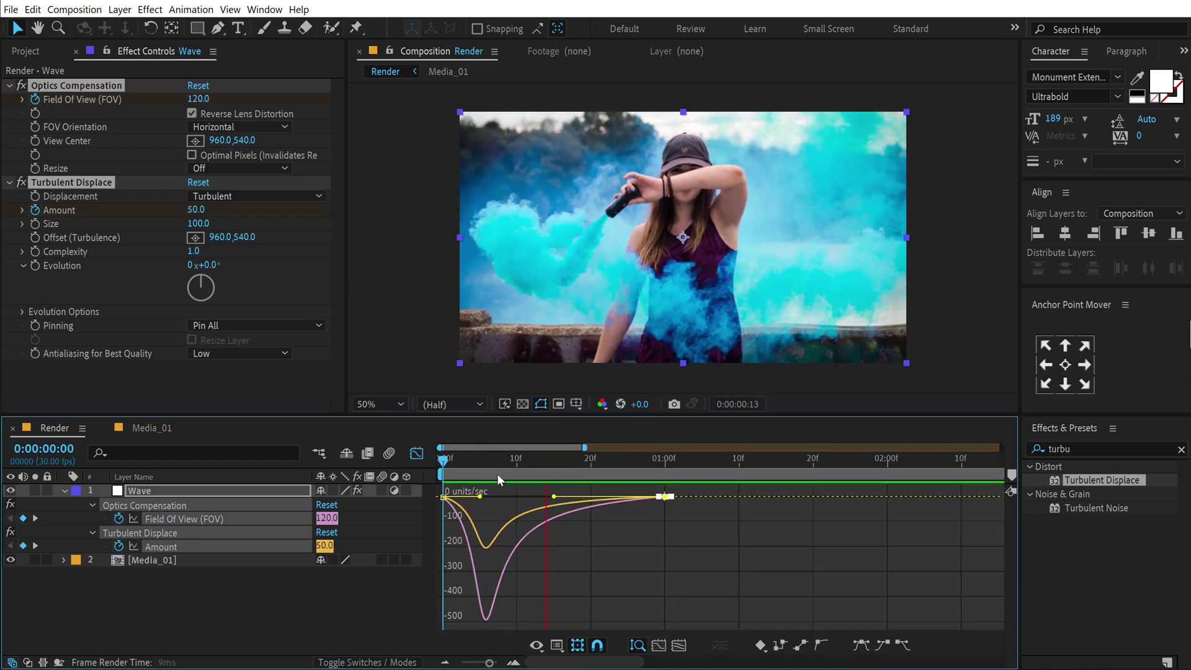
# Step: Lengthen the ease into the one-second keyframes and cut the first keyframes' influence to about 12%
pyautogui.moveTo(552, 497)
pyautogui.mouseDown()
pyautogui.moveTo(605, 513)
pyautogui.moveTo(570, 500)
pyautogui.mouseUp()
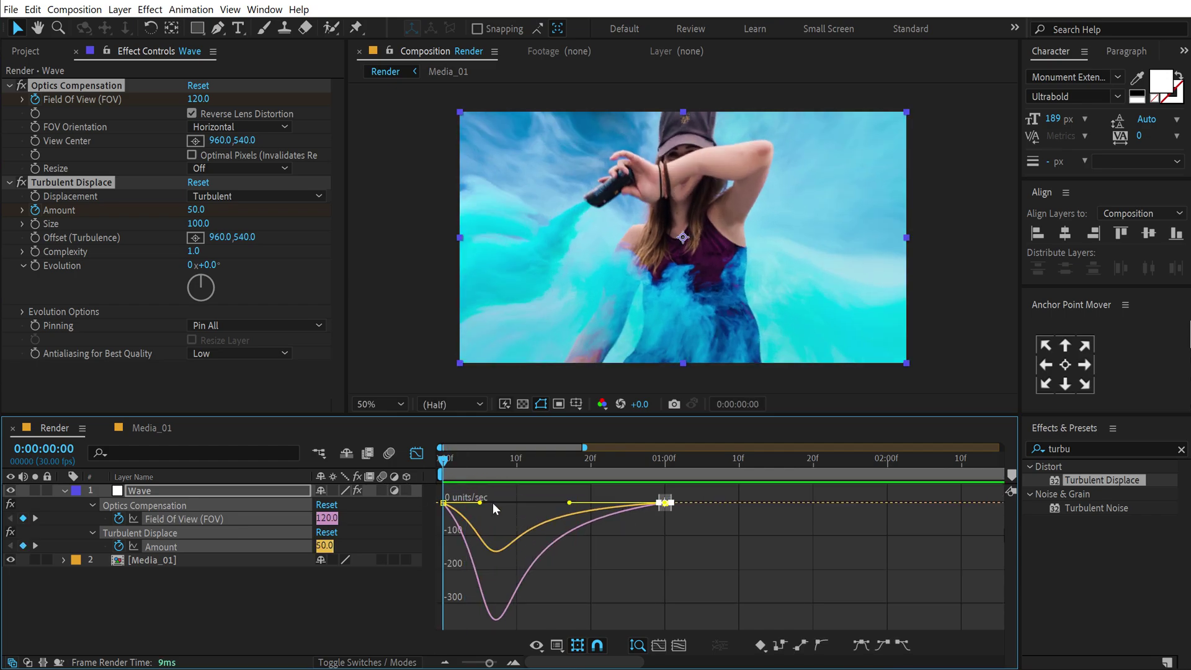
pyautogui.moveTo(492, 503); pyautogui.dragTo(385, 496)
pyautogui.moveTo(480, 500); pyautogui.dragTo(458, 501)
pyautogui.press('space')
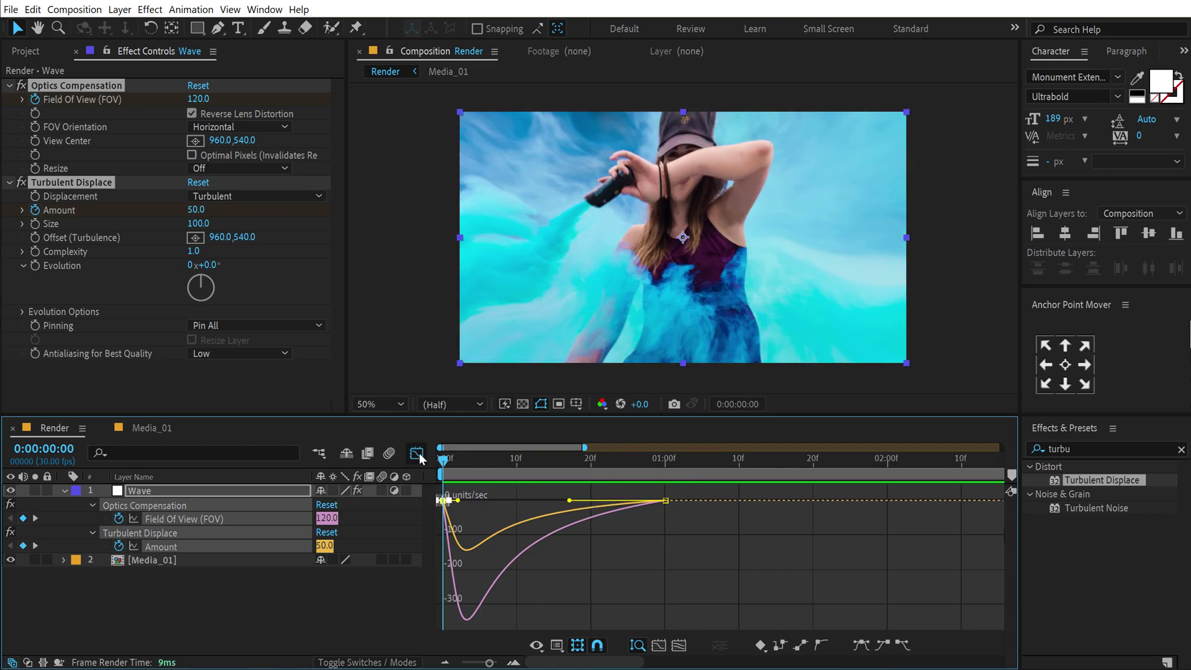
pyautogui.hotkey('shift', 'F3')
pyautogui.moveTo(642, 460); pyautogui.dragTo(664, 460)
pyautogui.click(264, 582)
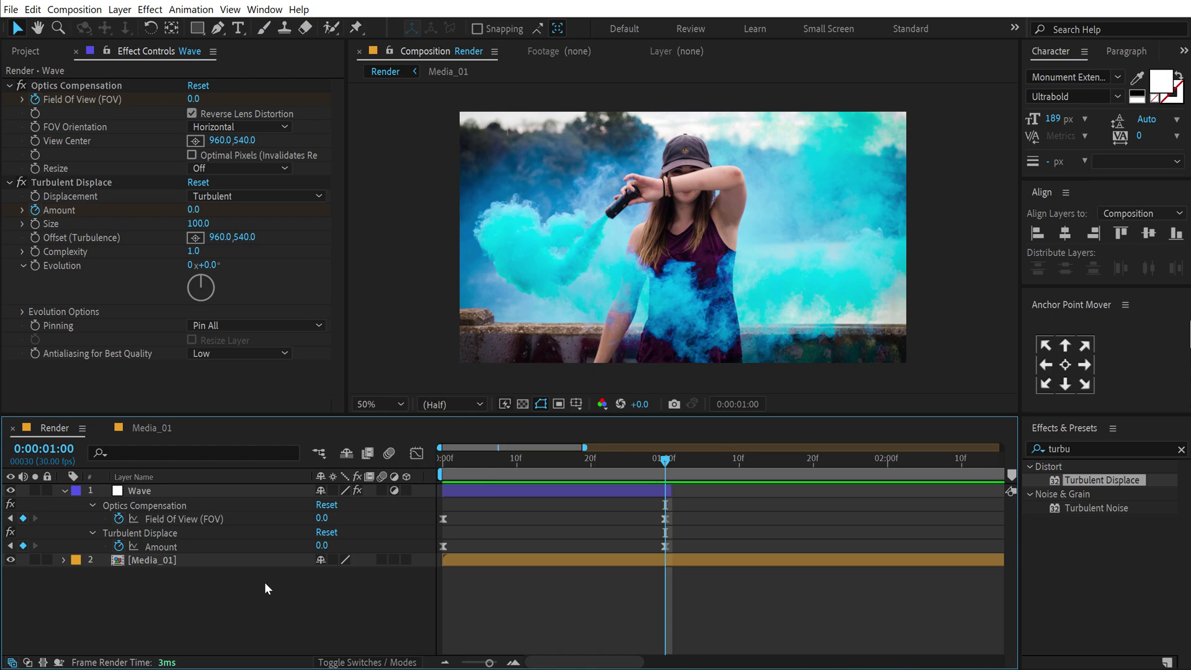
# Step: Add a text layer reading 'dynamic' in the composition
pyautogui.click(65, 490)
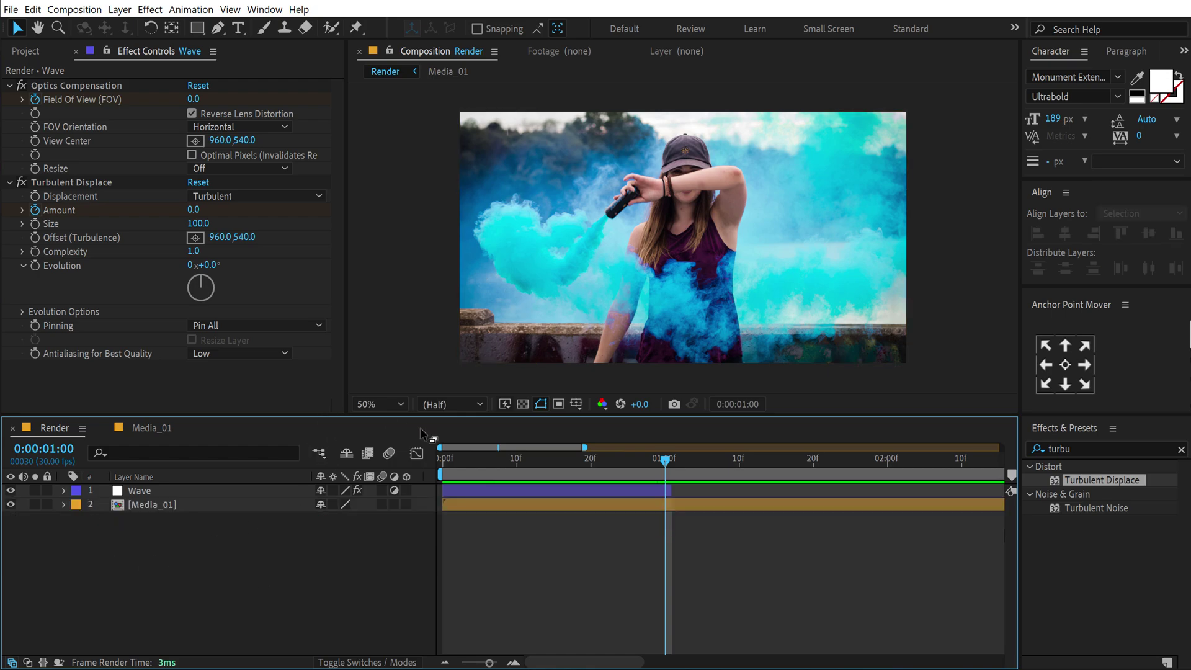
pyautogui.click(240, 27)
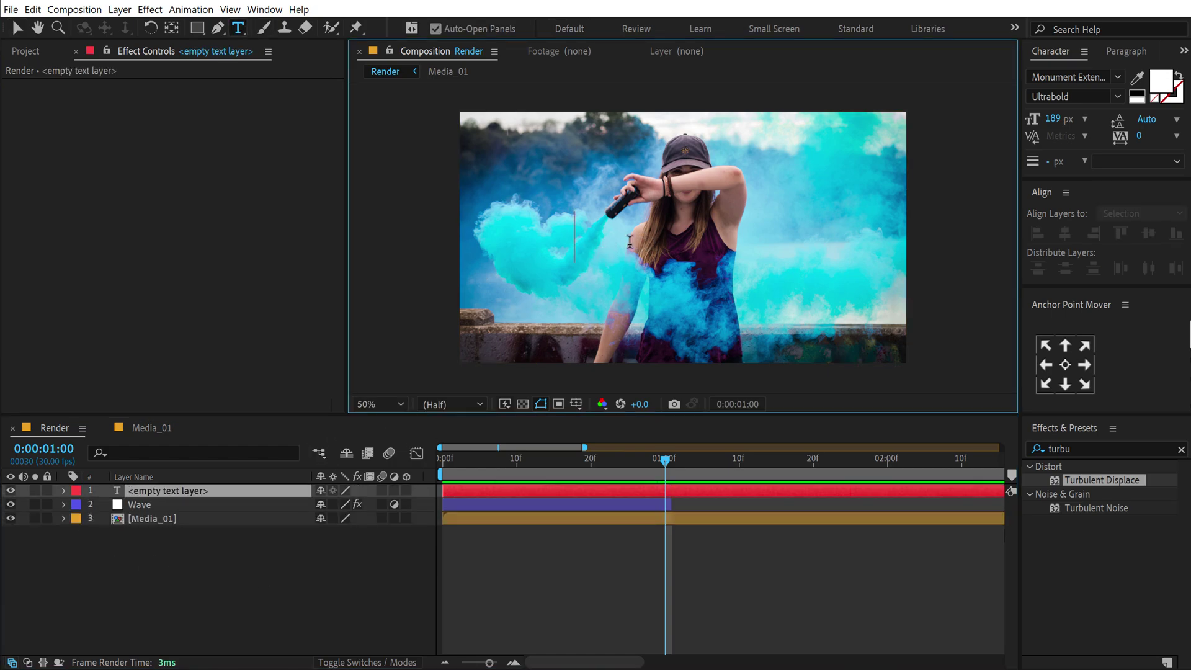
pyautogui.write('dynamic')
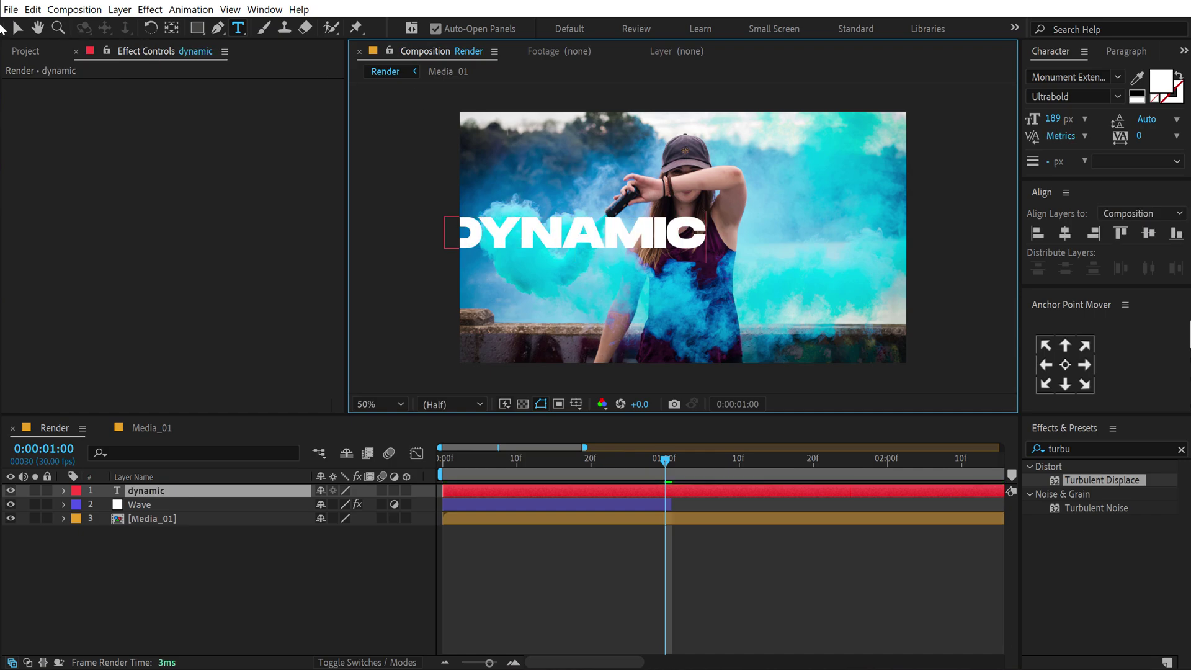
pyautogui.click(17, 28)
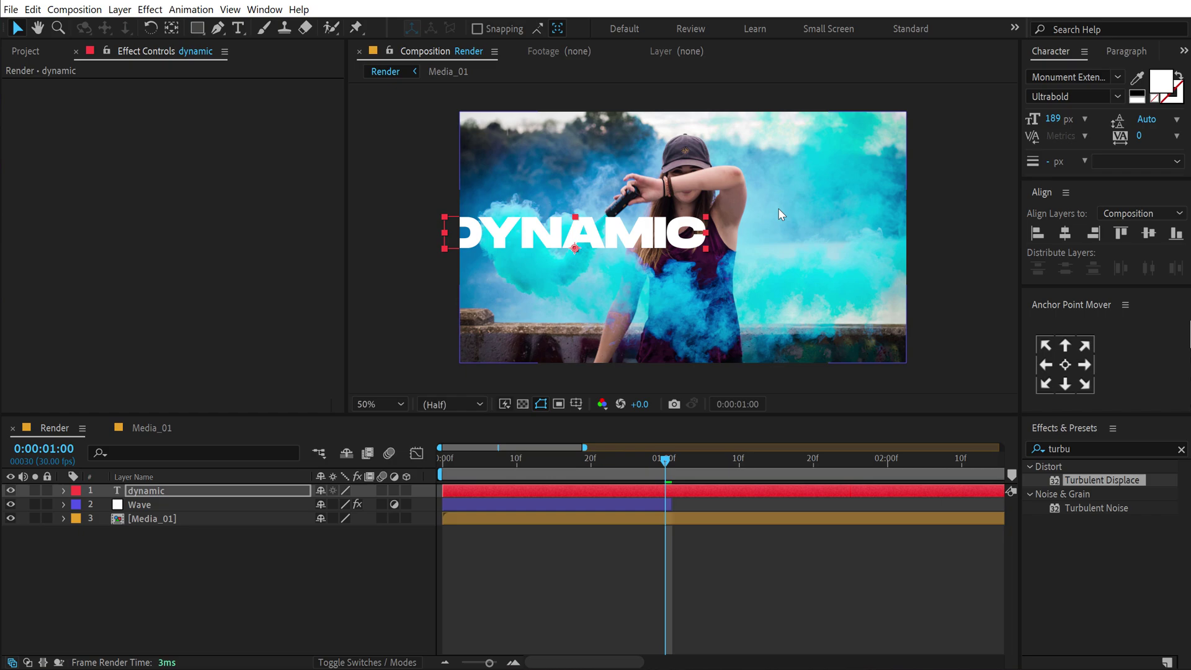
# Step: Centre DYNAMIC horizontally and vertically at a font size of 167 px
pyautogui.click(1064, 234)
pyautogui.click(1149, 234)
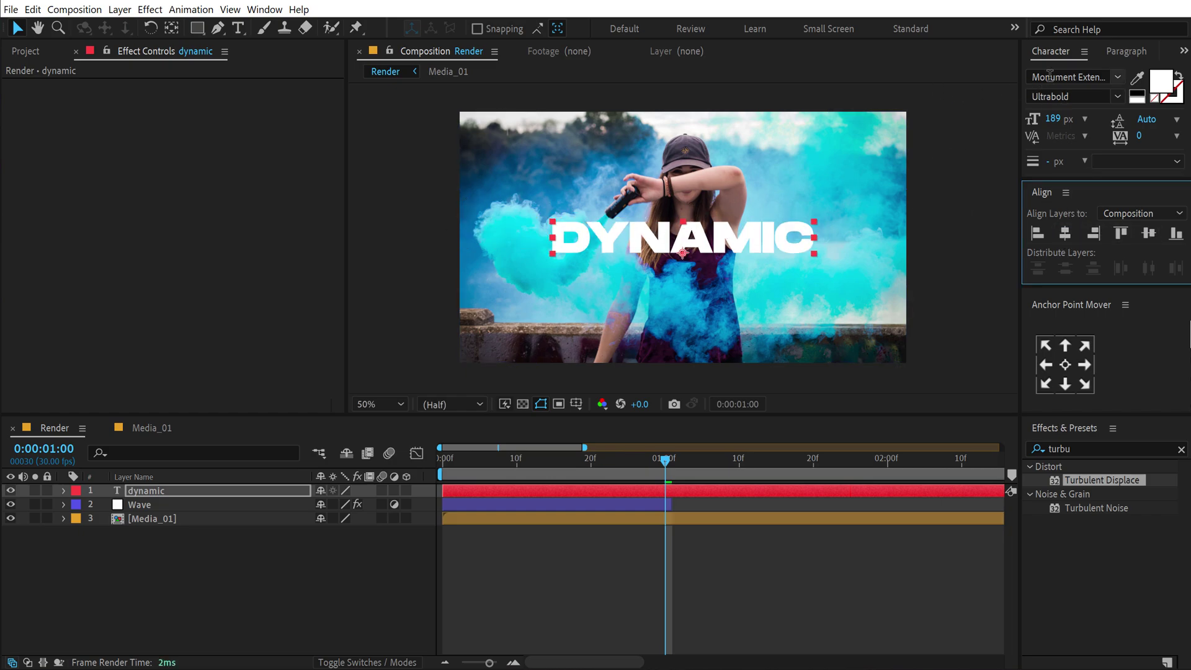
pyautogui.moveTo(1056, 129); pyautogui.dragTo(1015, 129)
pyautogui.click(1072, 232)
pyautogui.click(1149, 234)
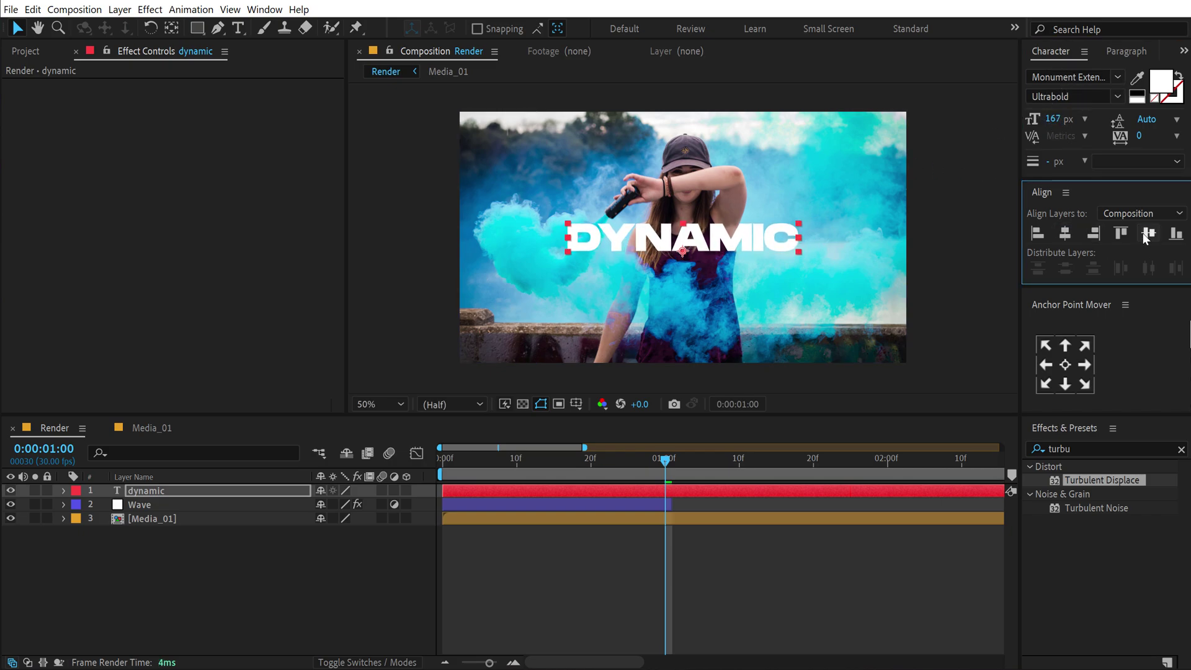
# Step: Add a text animator with Position and Opacity properties to the DYNAMIC layer
pyautogui.click(64, 491)
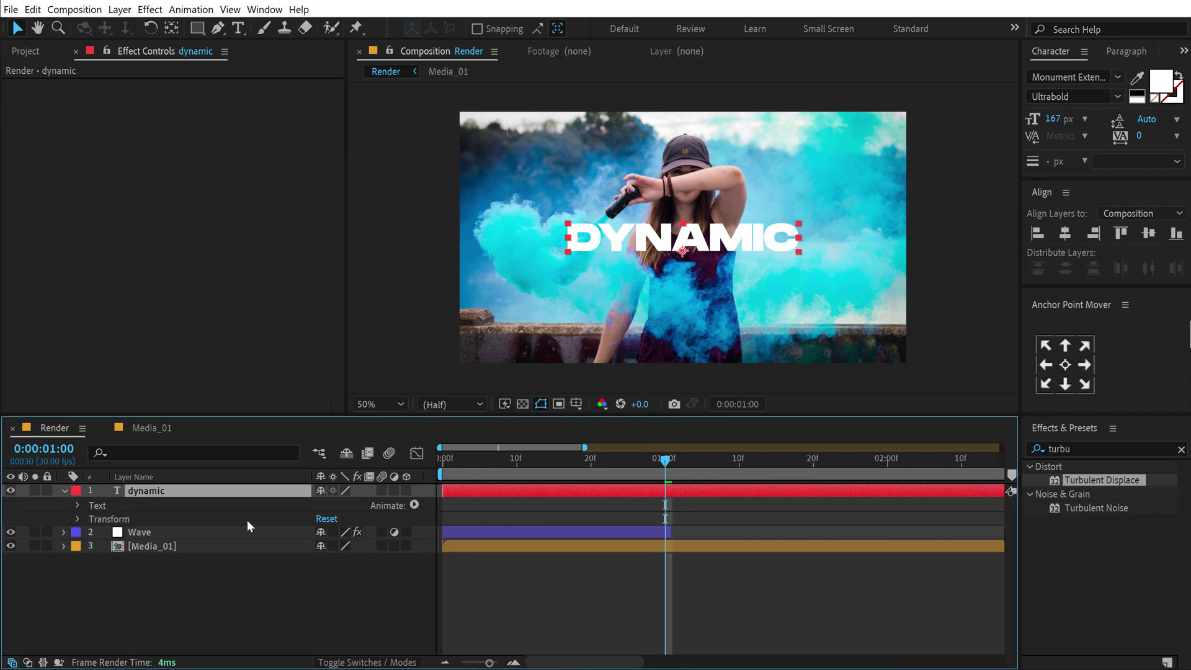
pyautogui.click(416, 507)
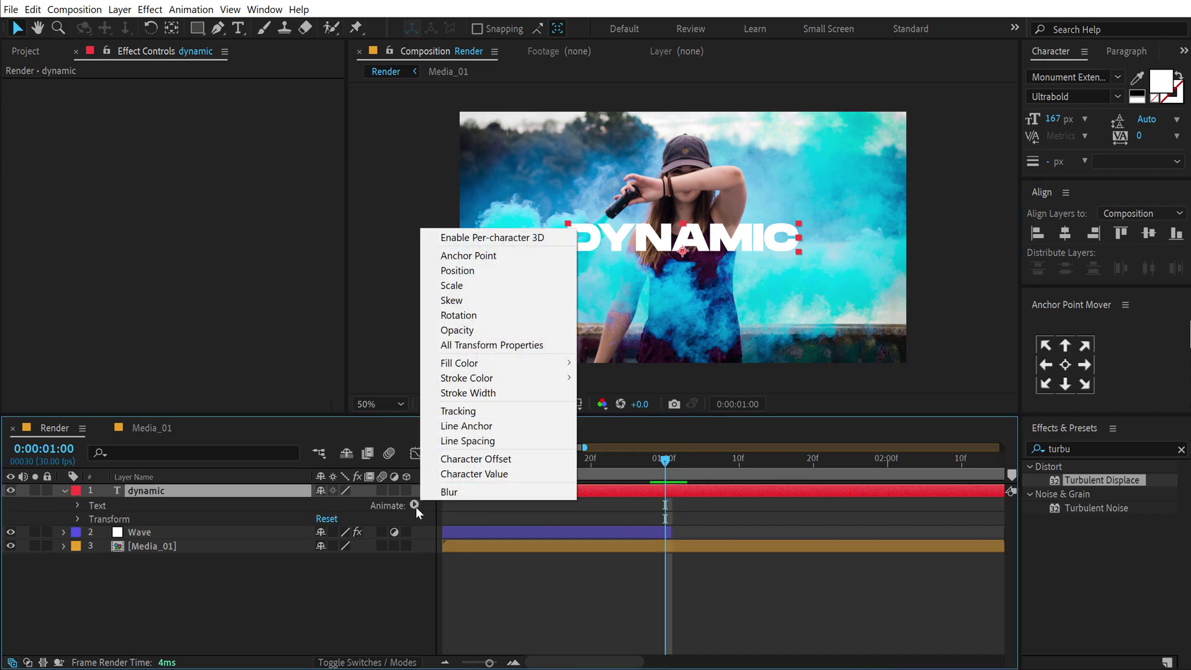
pyautogui.click(486, 271)
pyautogui.click(299, 518)
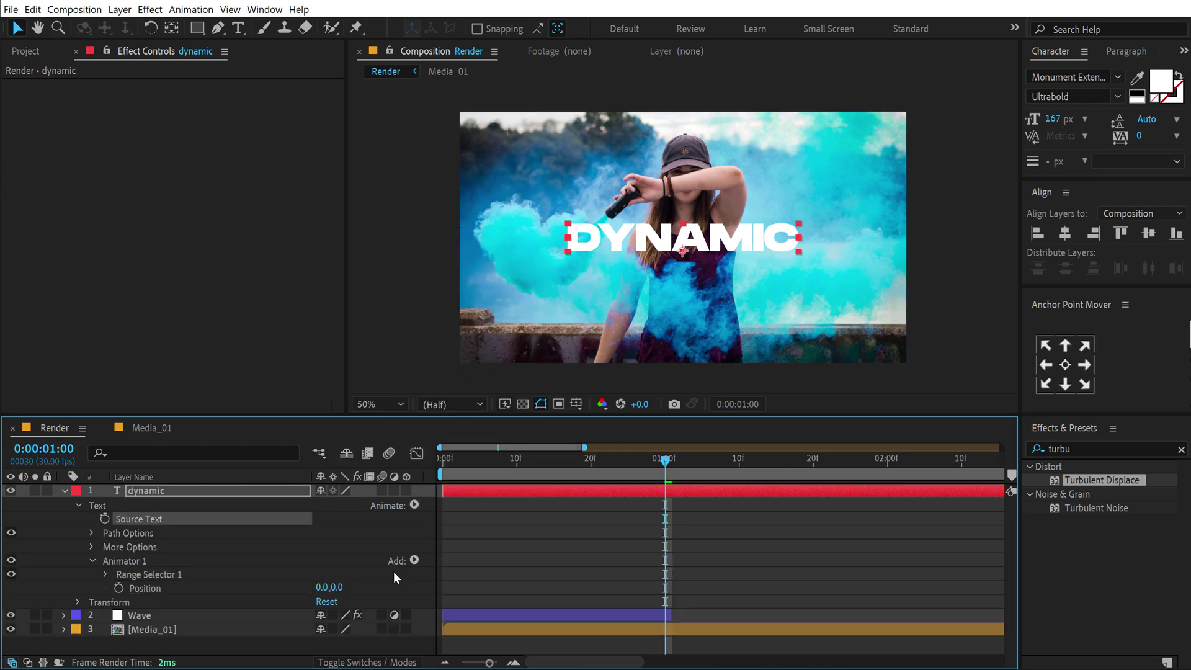
pyautogui.click(415, 560)
pyautogui.moveTo(459, 564)
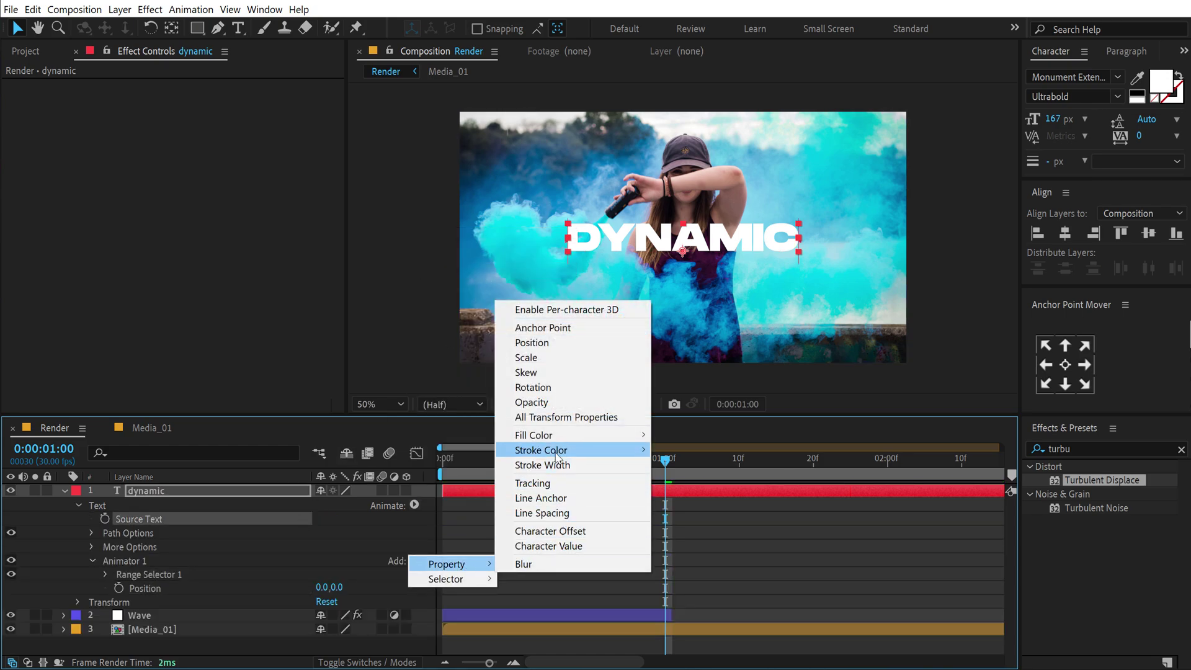
pyautogui.click(532, 402)
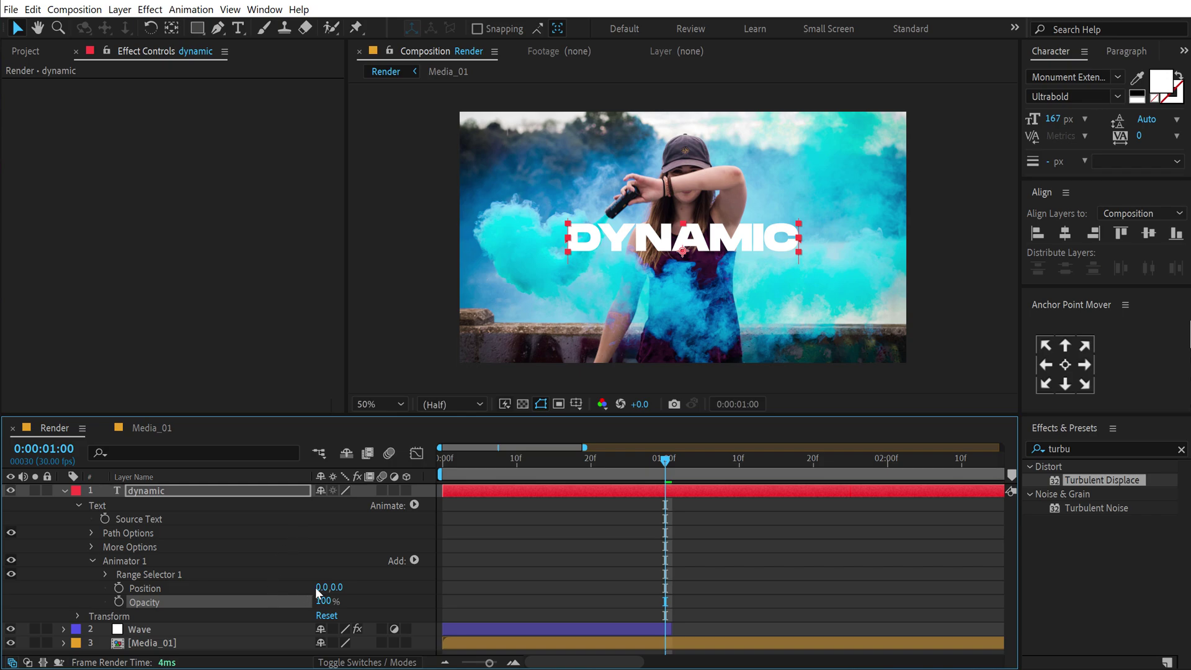
# Step: Set the animator's Position to 100,0 and its Opacity to 0%
pyautogui.moveTo(322, 587); pyautogui.dragTo(327, 589)
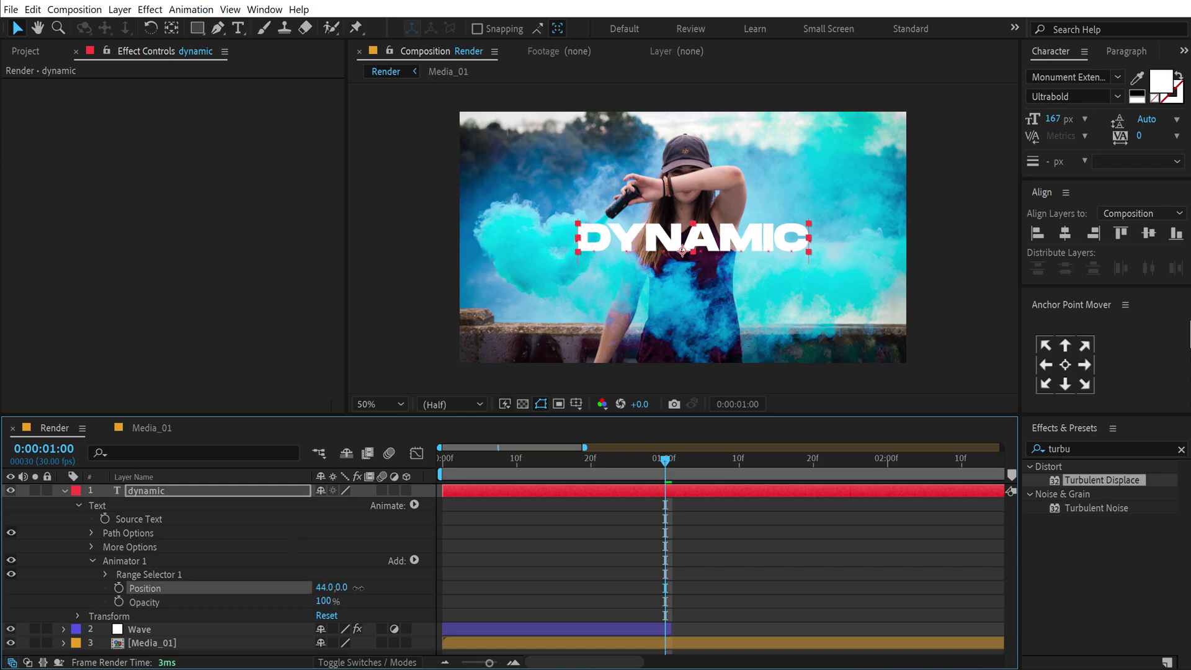
pyautogui.click(323, 587)
pyautogui.write('100')
pyautogui.click(322, 615)
pyautogui.moveTo(325, 602); pyautogui.dragTo(147, 596)
# Step: Keyframe Animator 1's Offset from 0% at frame 0 to 100% at frame 10
pyautogui.click(105, 575)
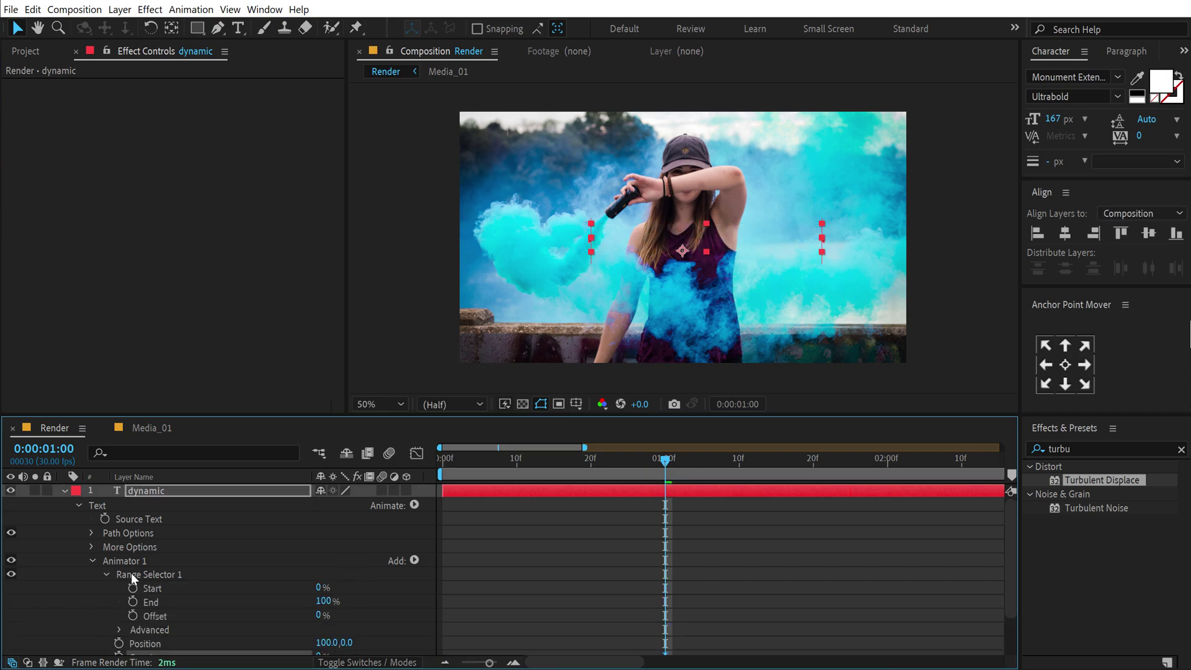
pyautogui.moveTo(222, 413); pyautogui.dragTo(240, 225)
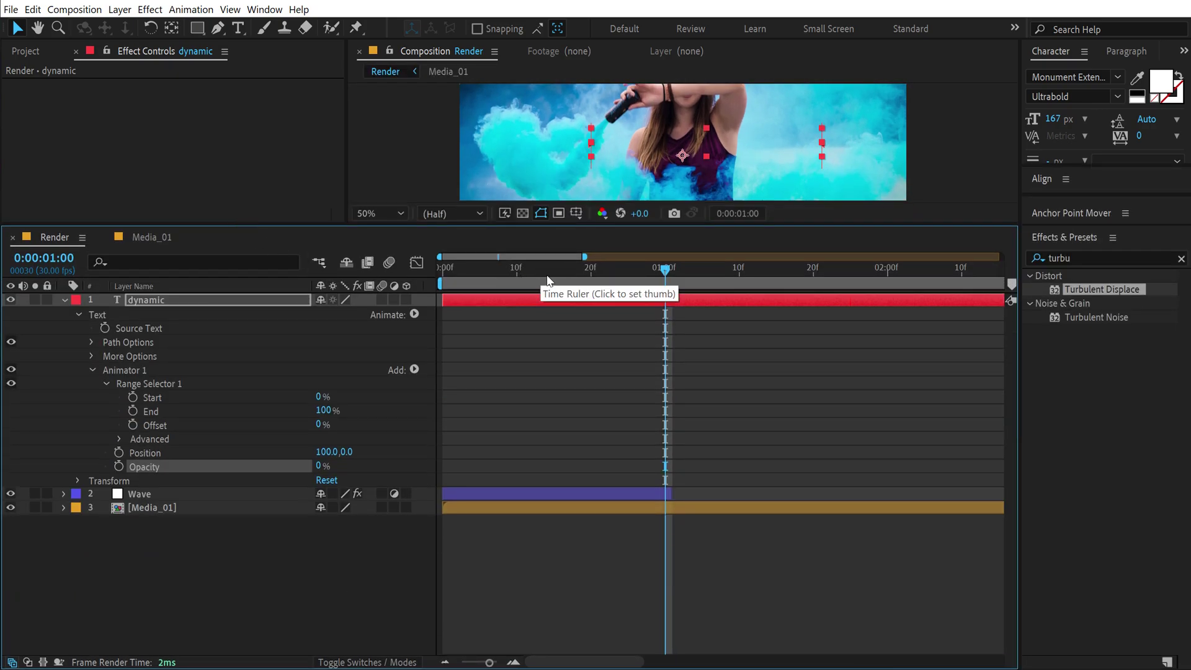
pyautogui.press('Home')
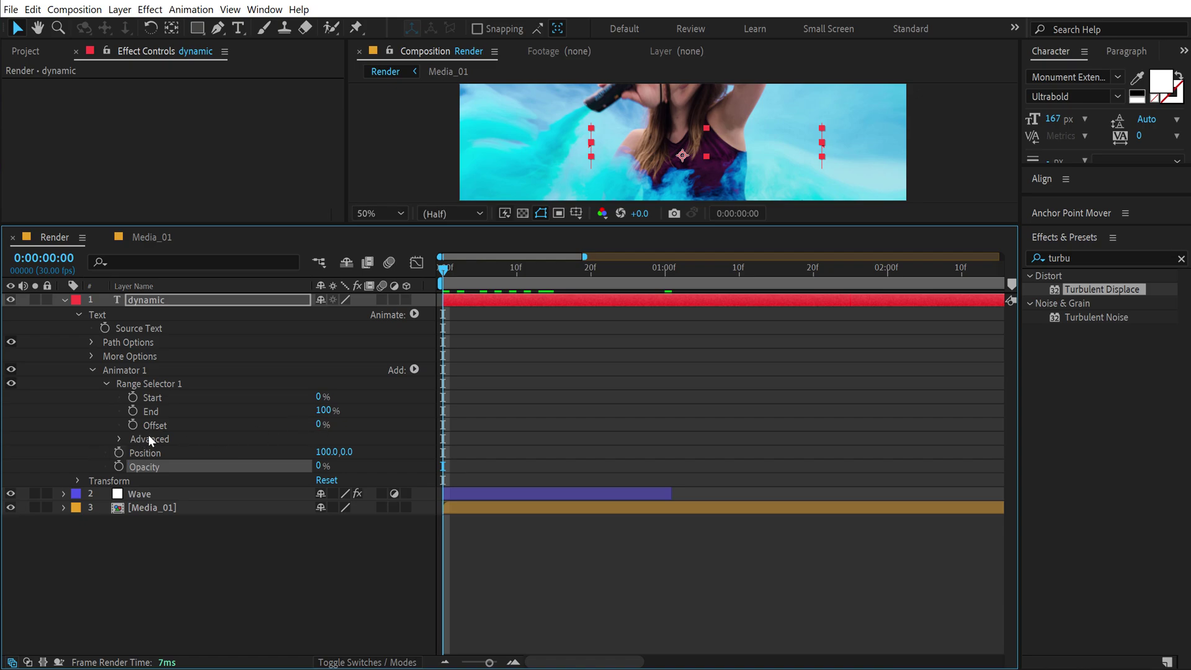
pyautogui.click(132, 425)
pyautogui.hotkey('shift', 'pagedown')
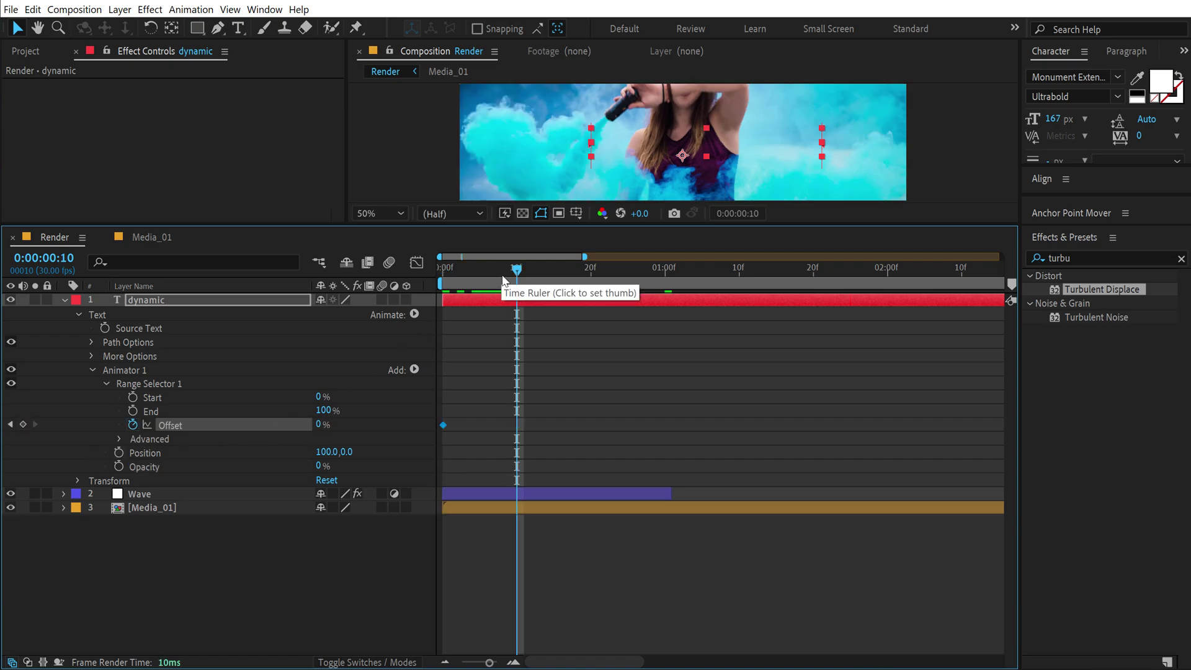
pyautogui.click(320, 425)
pyautogui.write('100')
pyautogui.click(480, 397)
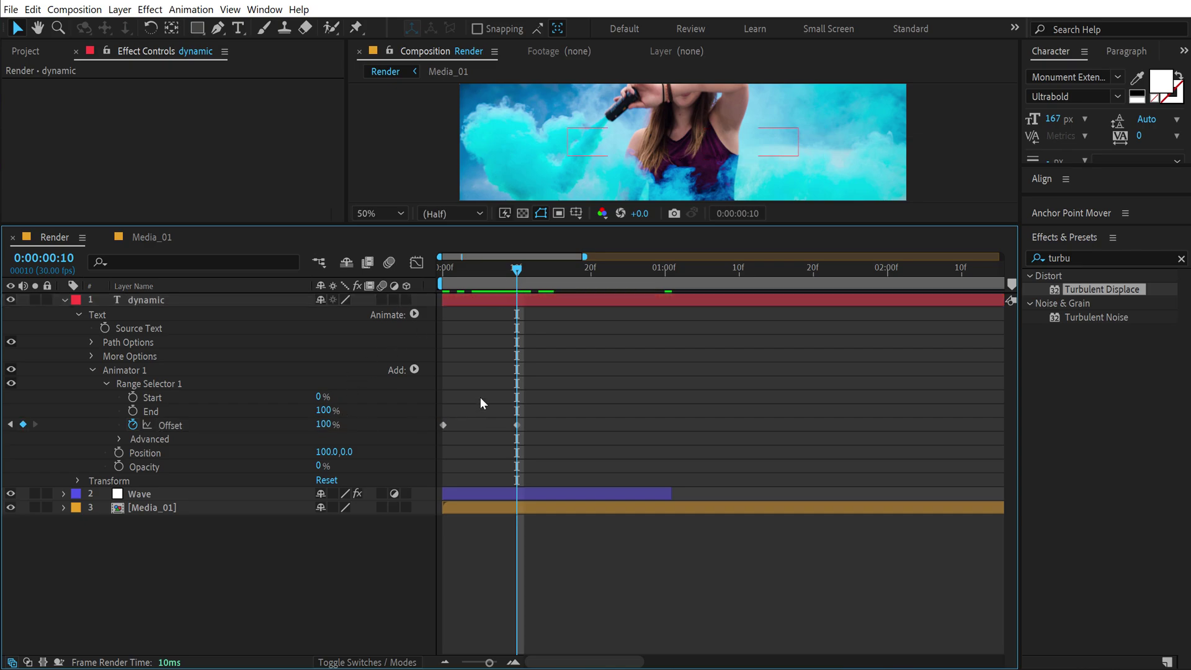
# Step: Set the range selector's Ease High to -100% and preview the text reveal
pyautogui.click(119, 440)
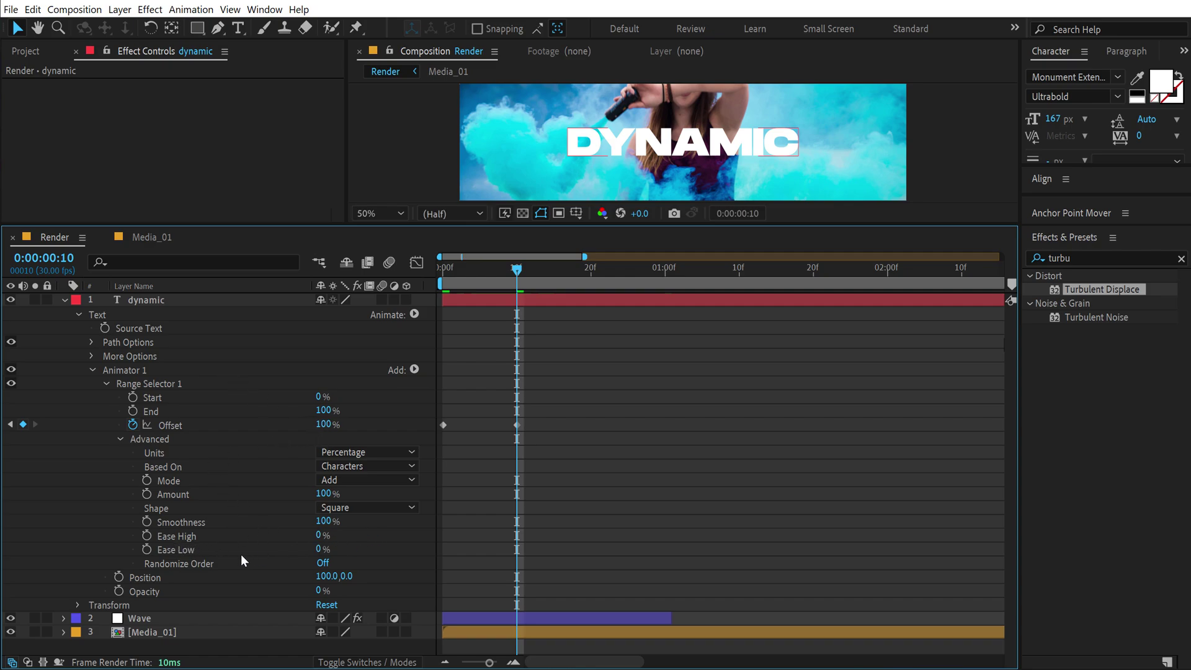
pyautogui.moveTo(320, 534); pyautogui.dragTo(186, 538)
pyautogui.press('Home')
pyautogui.press('space')
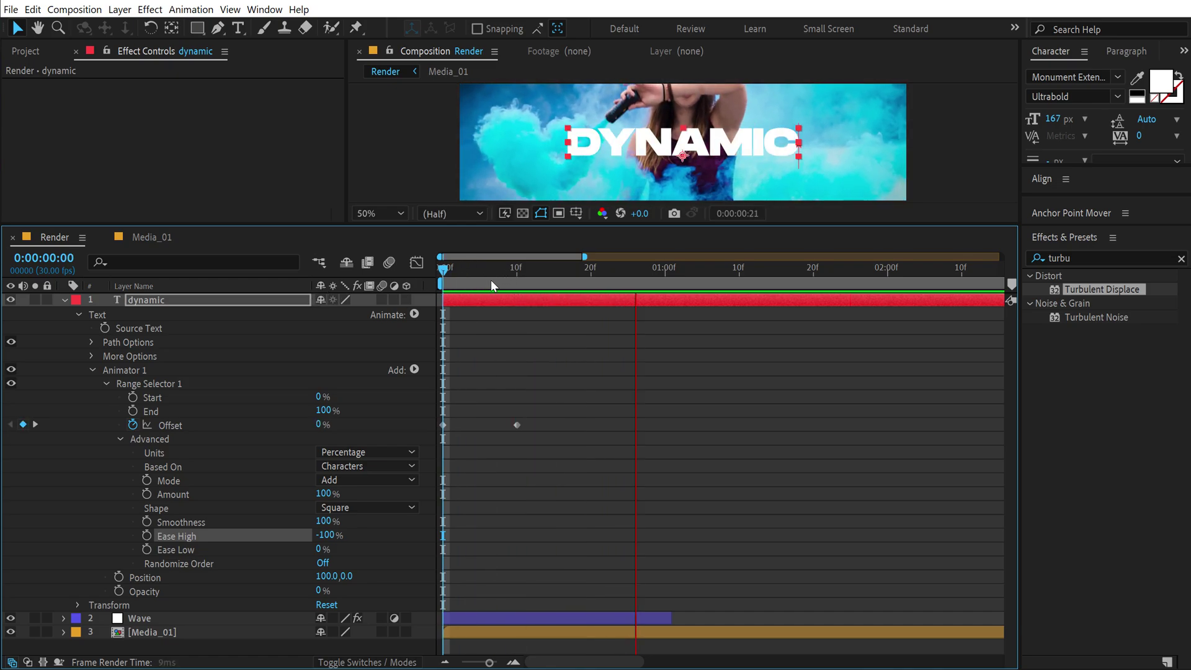
pyautogui.moveTo(567, 273); pyautogui.dragTo(622, 278)
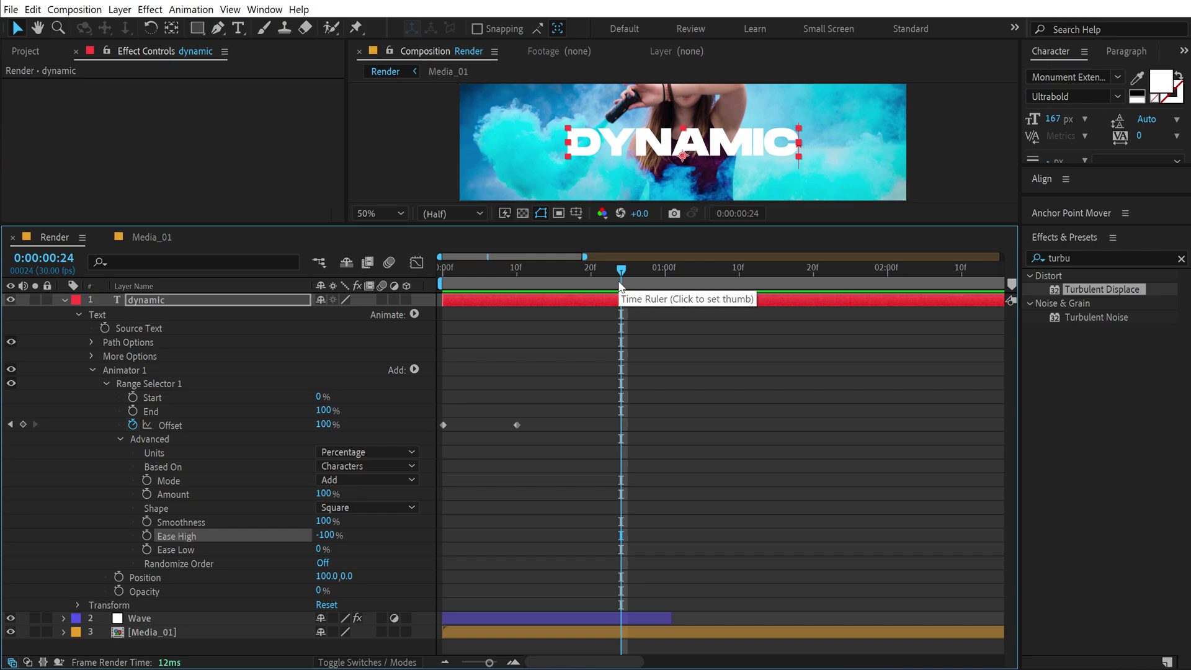
# Step: Duplicate Animator 1 as Animator 2 and move its Offset keyframes to start at 1:00
pyautogui.moveTo(657, 277); pyautogui.dragTo(665, 278)
pyautogui.click(92, 370)
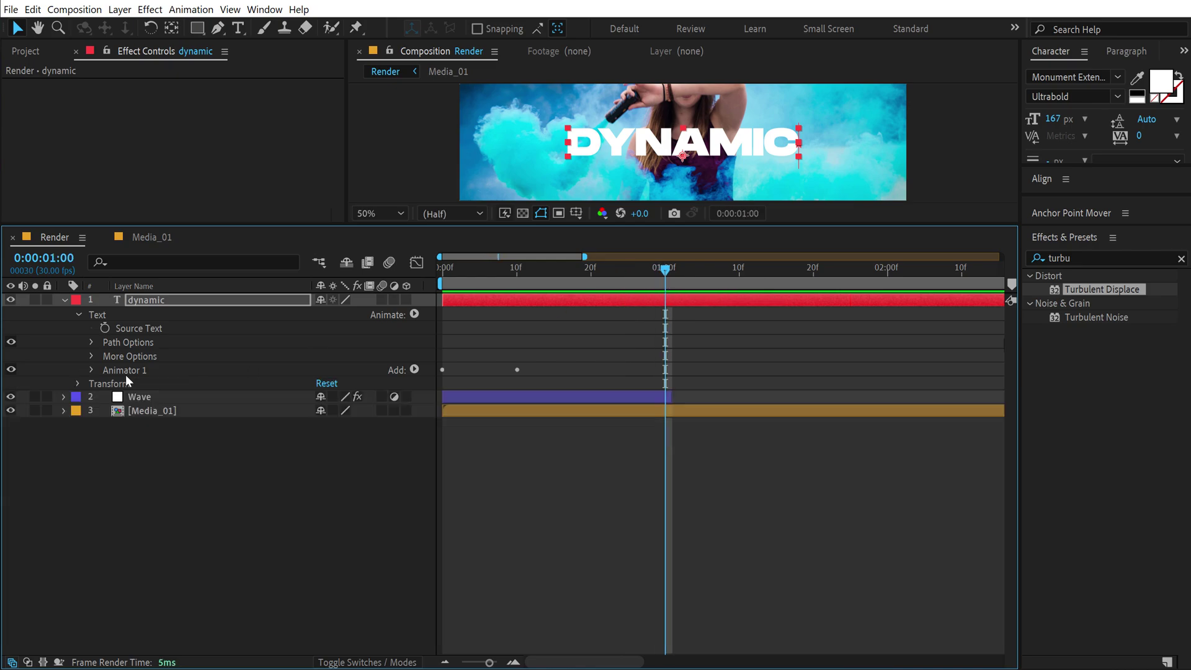
pyautogui.click(133, 370)
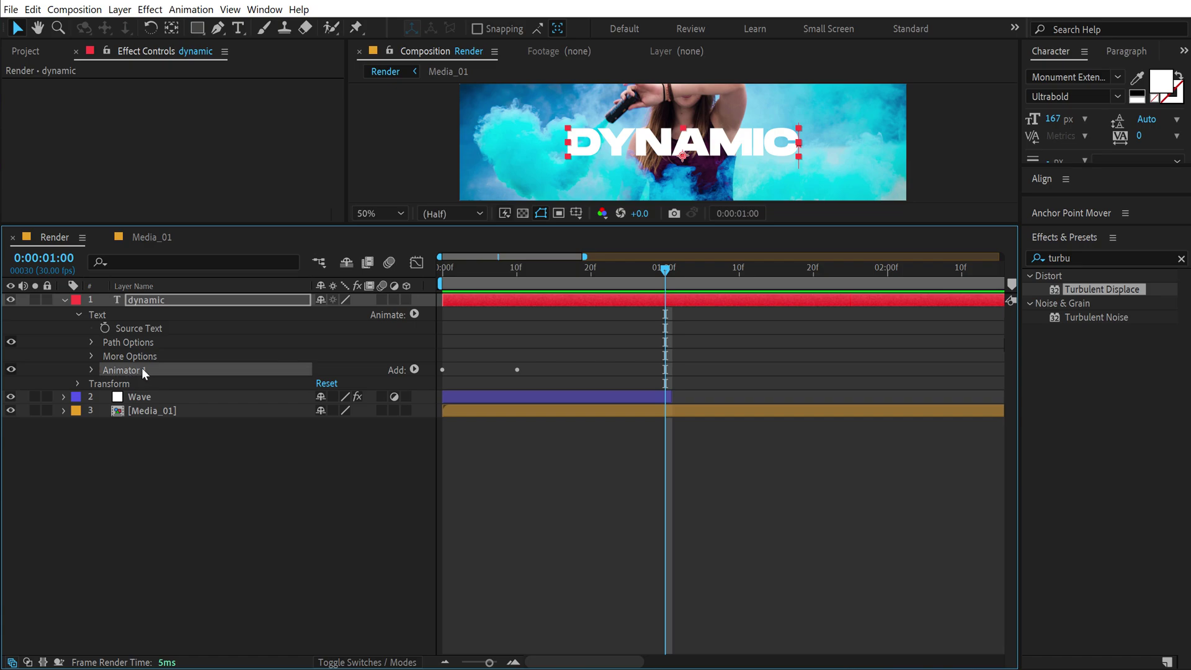
pyautogui.hotkey('ctrl', 'd')
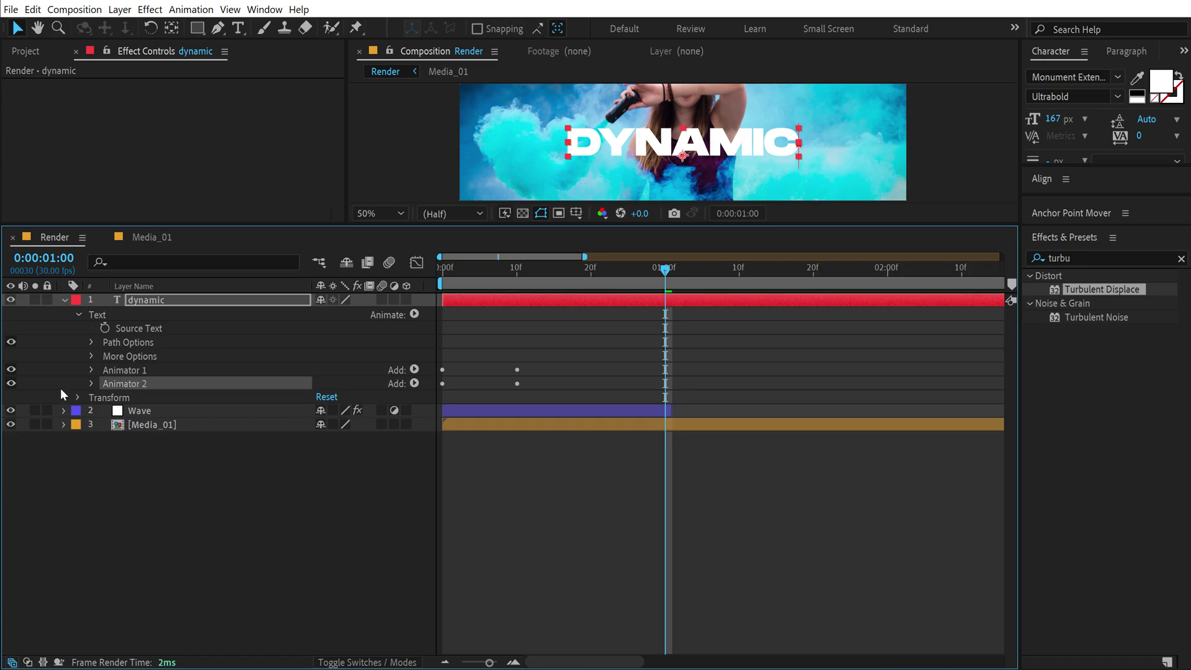
pyautogui.click(92, 383)
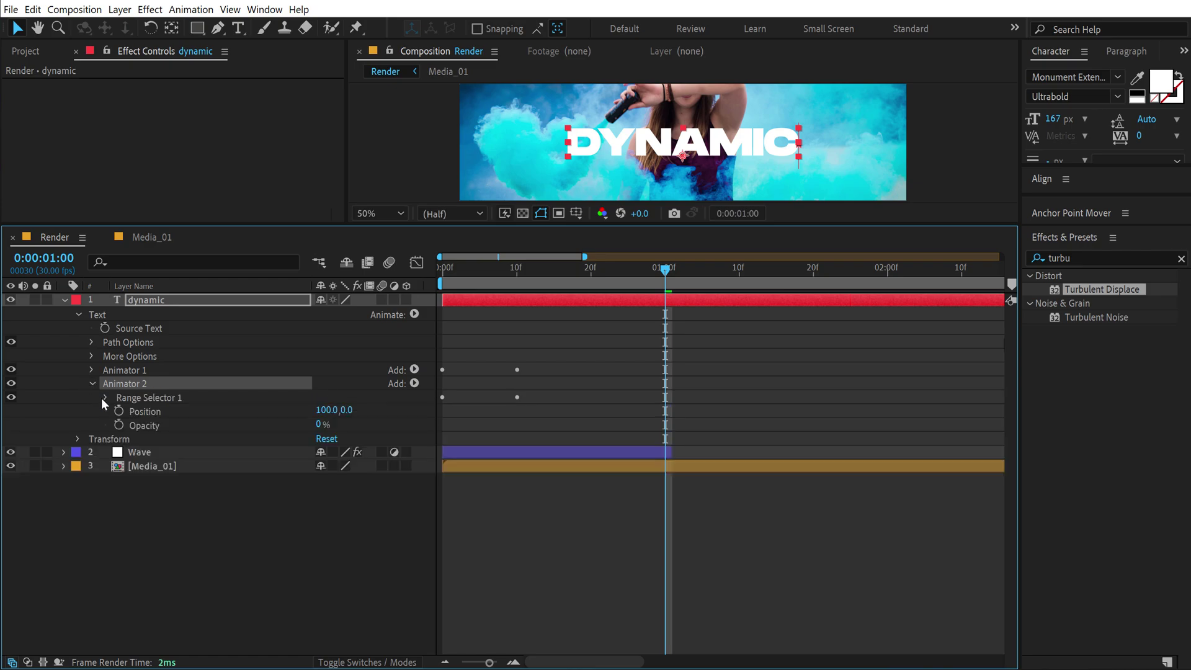
pyautogui.click(105, 397)
pyautogui.moveTo(541, 452); pyautogui.dragTo(668, 441)
pyautogui.click(569, 407)
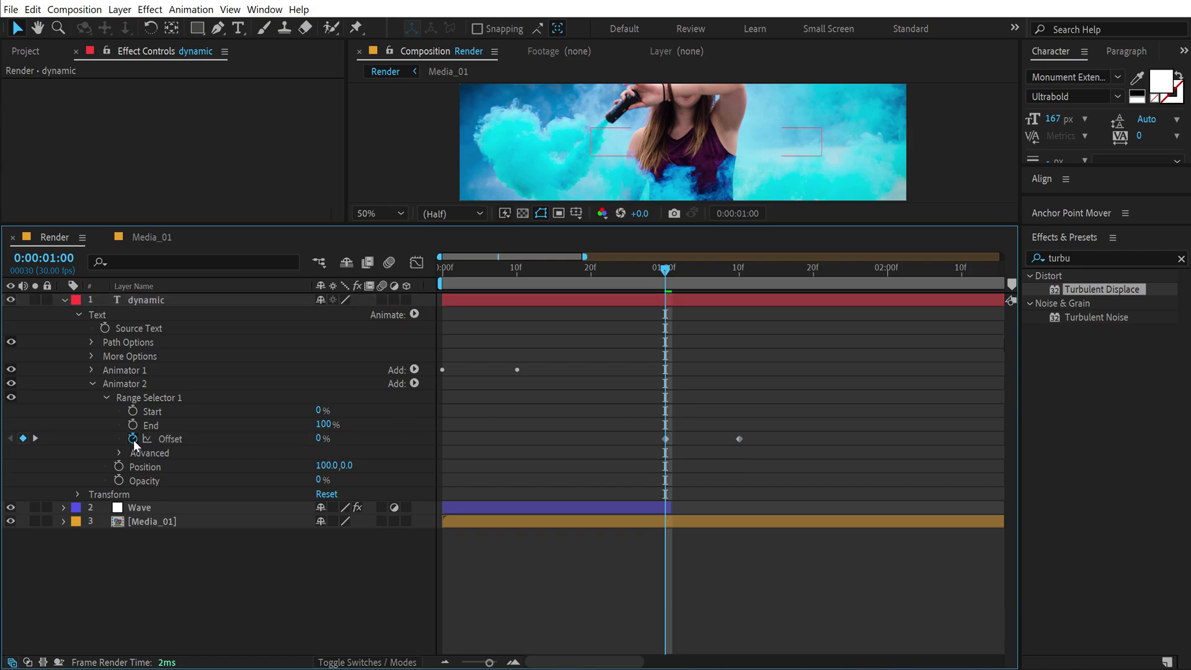
# Step: Set Animator 2's Offset keyframes to -100% at 1:00 and 0% at 1:10, then preview
pyautogui.moveTo(322, 441); pyautogui.dragTo(194, 444)
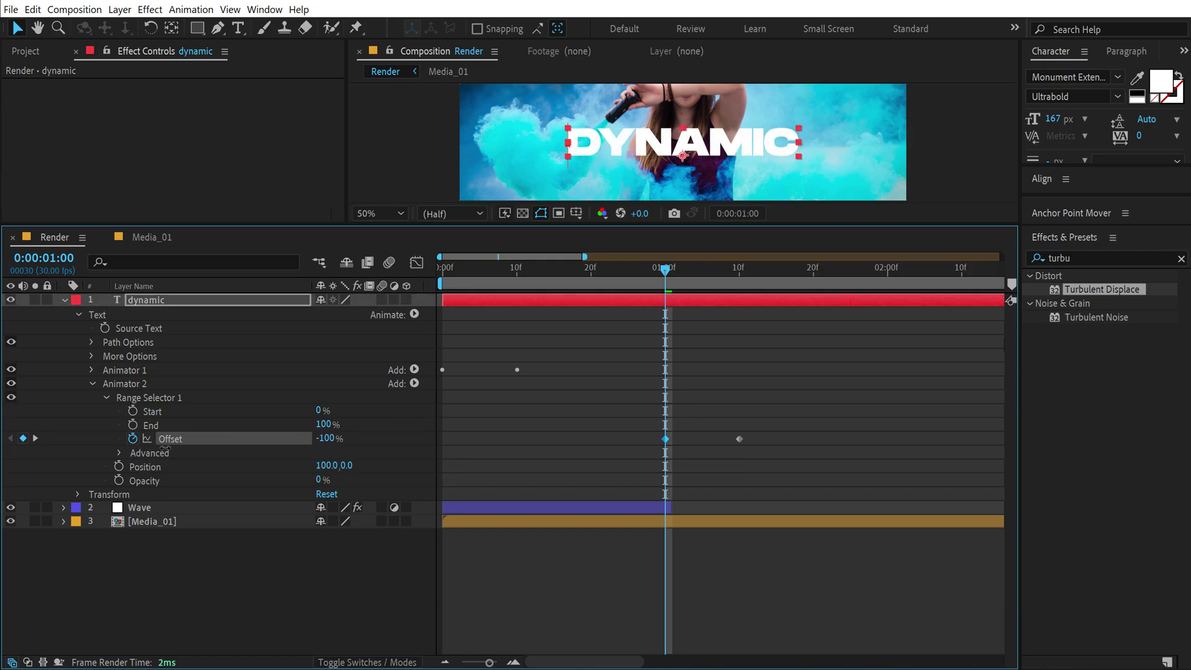
pyautogui.moveTo(707, 273); pyautogui.dragTo(740, 278)
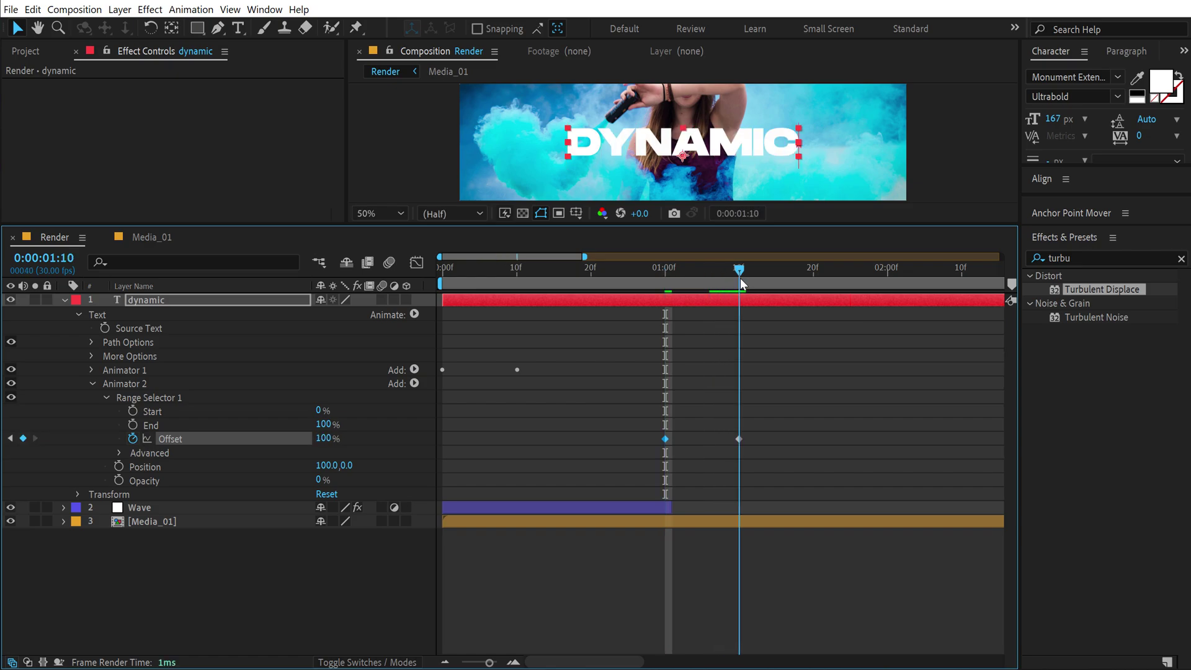
pyautogui.click(324, 439)
pyautogui.write('0')
pyautogui.click(449, 431)
pyautogui.moveTo(627, 273); pyautogui.dragTo(480, 300)
pyautogui.press('space')
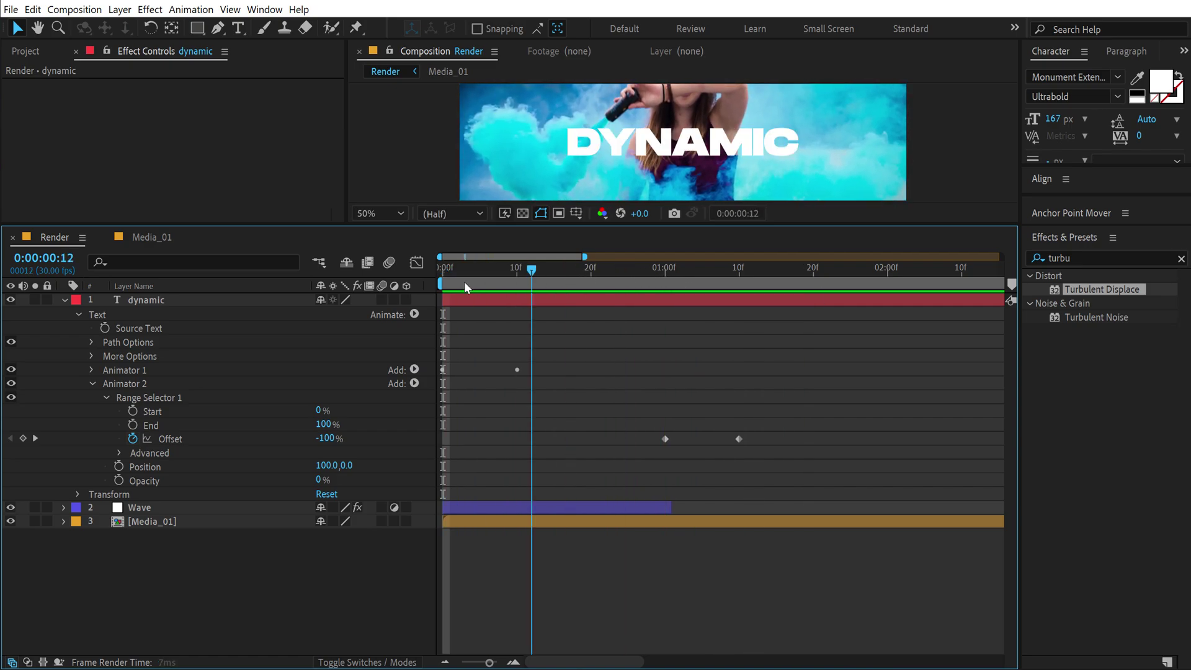
# Step: Keyframe the DYNAMIC text's Scale at 130% at the start
pyautogui.press('space')
pyautogui.click(144, 299)
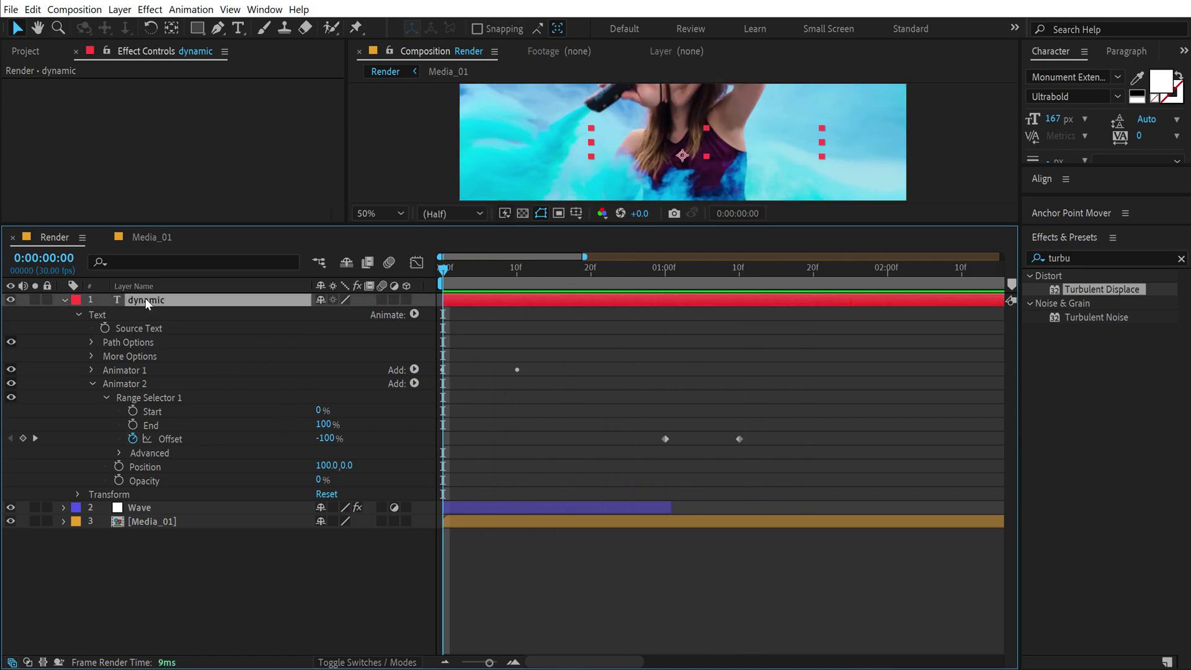
pyautogui.press('s')
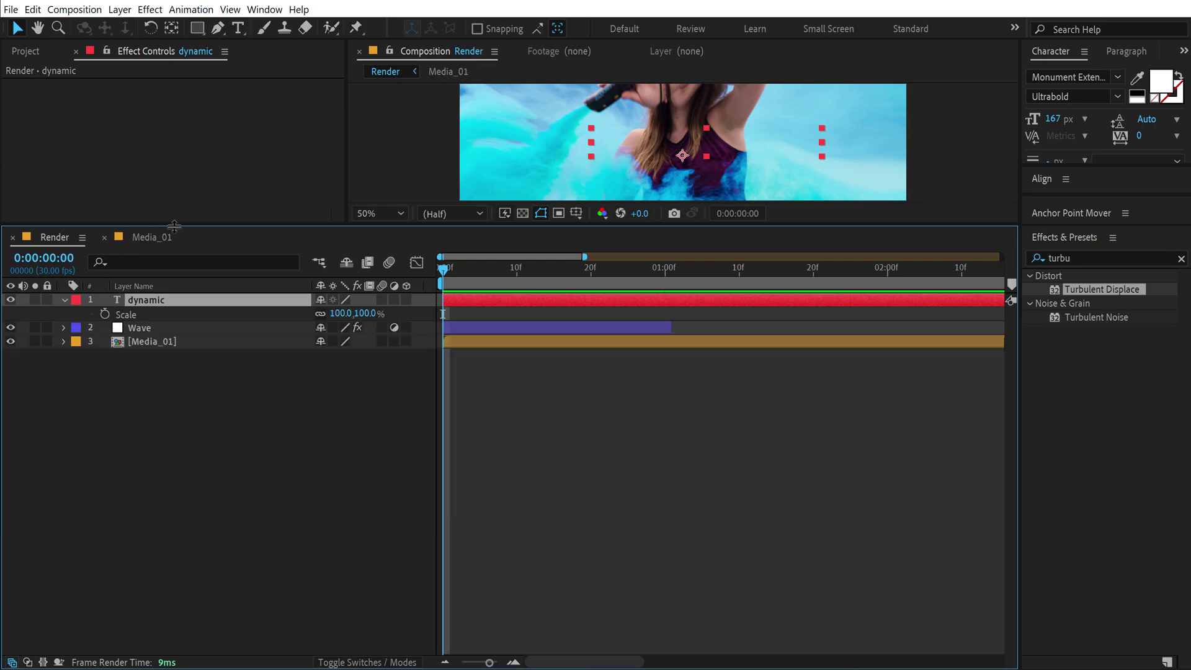
pyautogui.moveTo(172, 222); pyautogui.dragTo(172, 393)
pyautogui.click(105, 485)
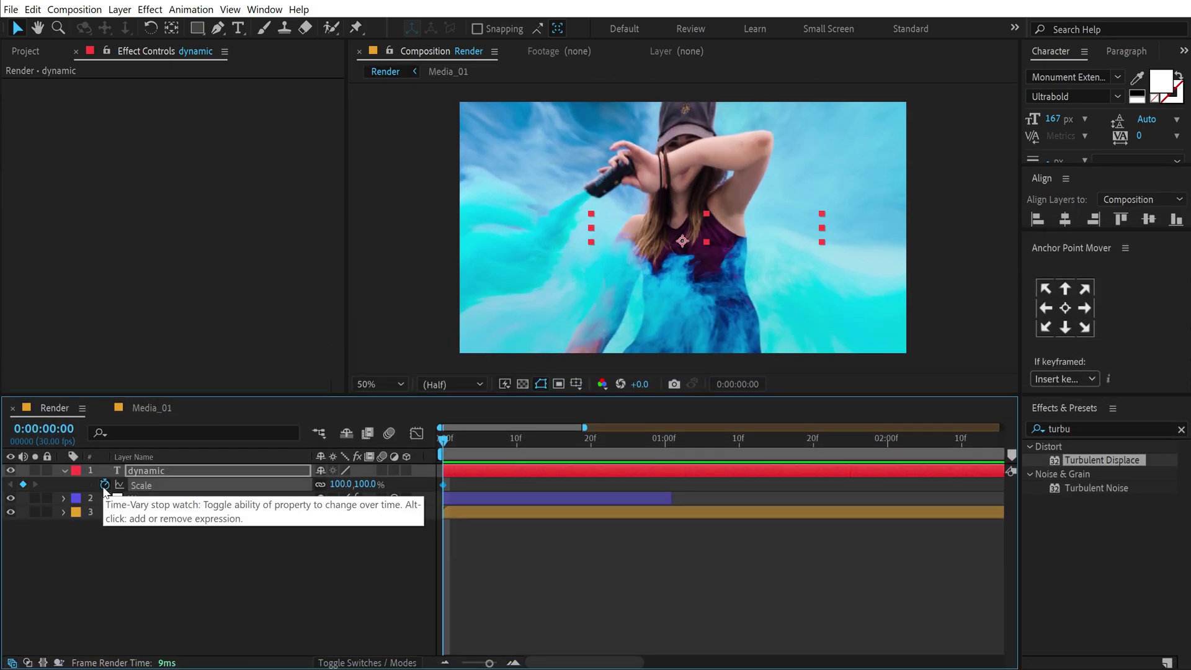
pyautogui.click(361, 484)
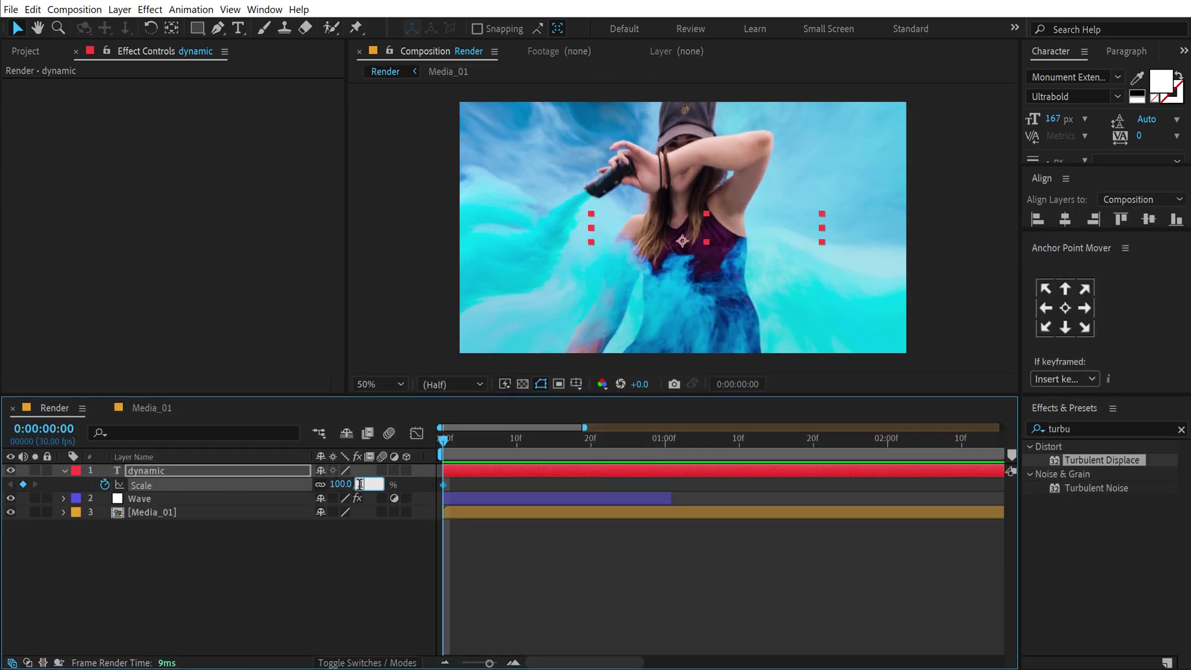
pyautogui.write('130')
pyautogui.press('Return')
# Step: Add Scale keyframes of 100% at 1:00 and 50% at 1:10
pyautogui.hotkey('shift', 'pagedown')
pyautogui.hotkey('shift', 'pagedown')
pyautogui.hotkey('shift', 'pagedown')
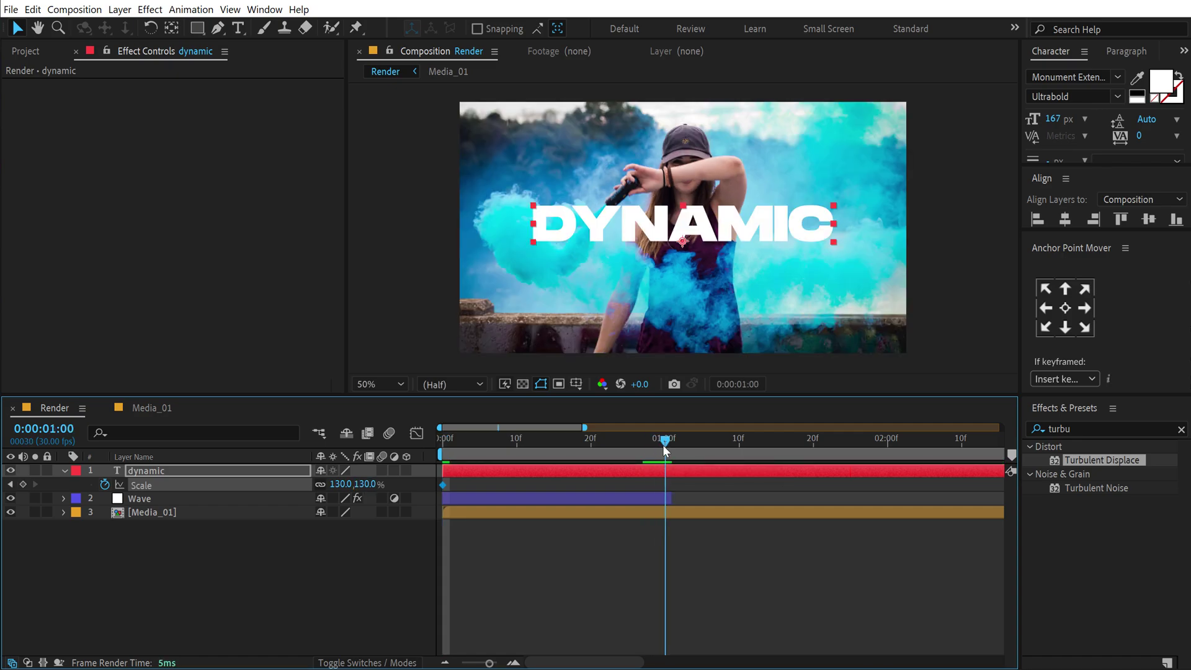
pyautogui.click(361, 484)
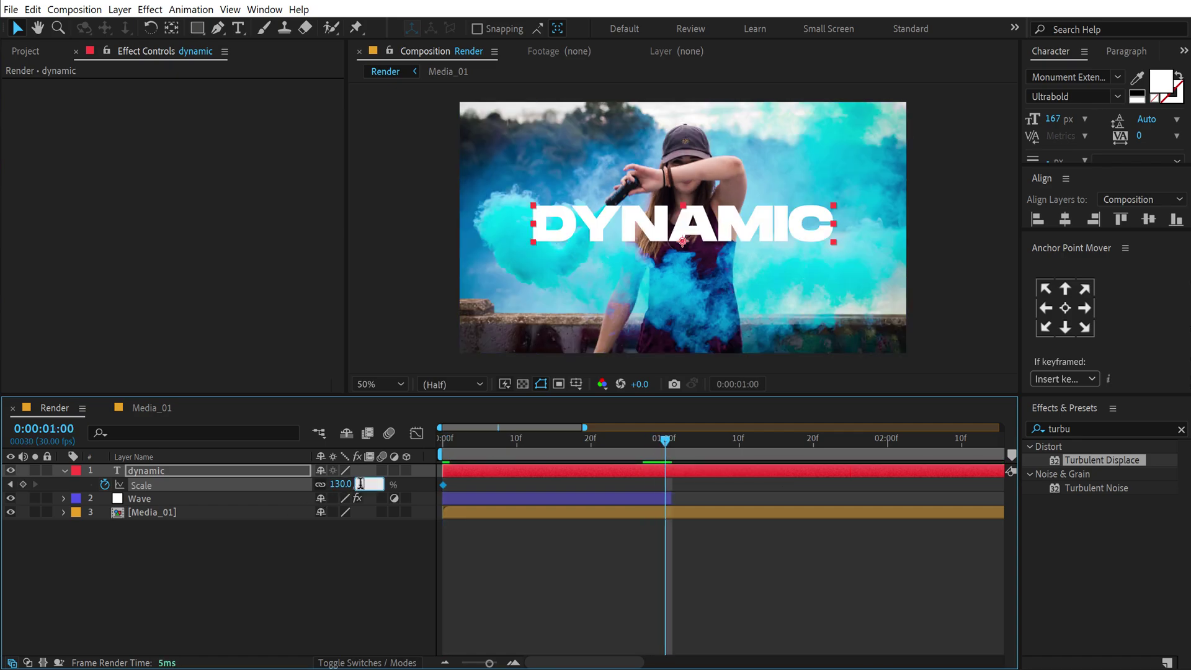
pyautogui.press('Return')
pyautogui.moveTo(665, 439); pyautogui.dragTo(739, 445)
pyautogui.click(367, 485)
pyautogui.press('Return')
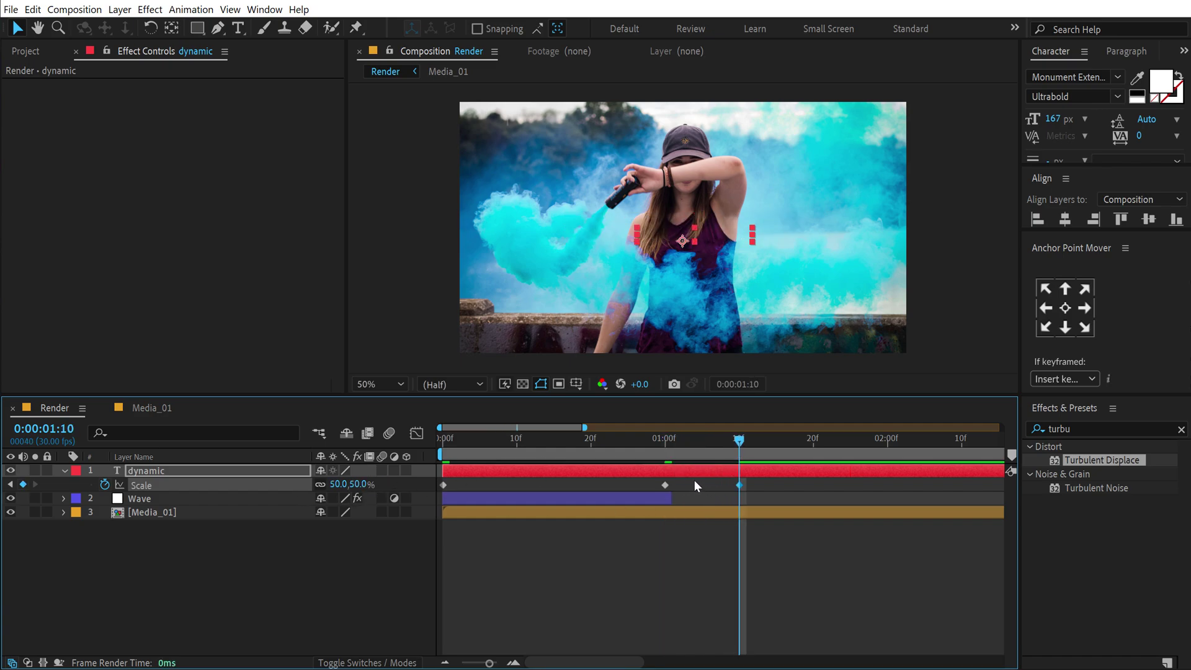
# Step: Lengthen the 1:00 keyframe's incoming ease in the speed graph and preview the shrink
pyautogui.moveTo(753, 483); pyautogui.dragTo(429, 492)
pyautogui.click(414, 434)
pyautogui.moveTo(482, 437); pyautogui.dragTo(554, 441)
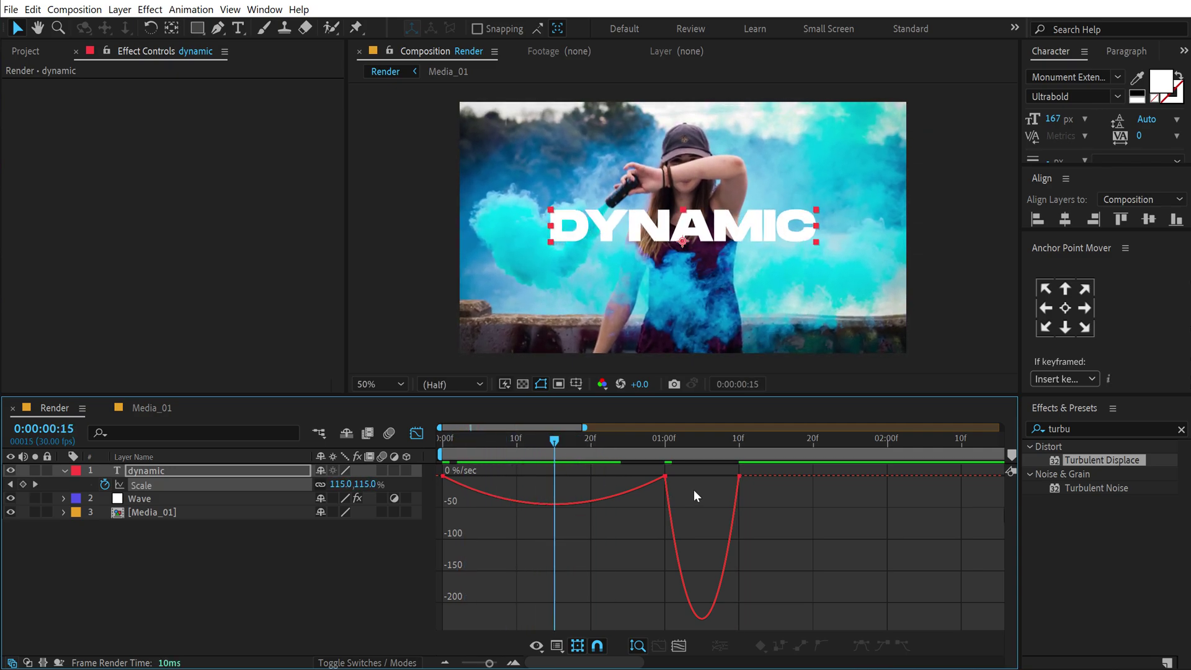
pyautogui.click(665, 476)
pyautogui.moveTo(632, 475); pyautogui.dragTo(395, 450)
pyautogui.moveTo(697, 484)
pyautogui.mouseDown()
pyautogui.moveTo(636, 463)
pyautogui.moveTo(707, 475)
pyautogui.mouseUp()
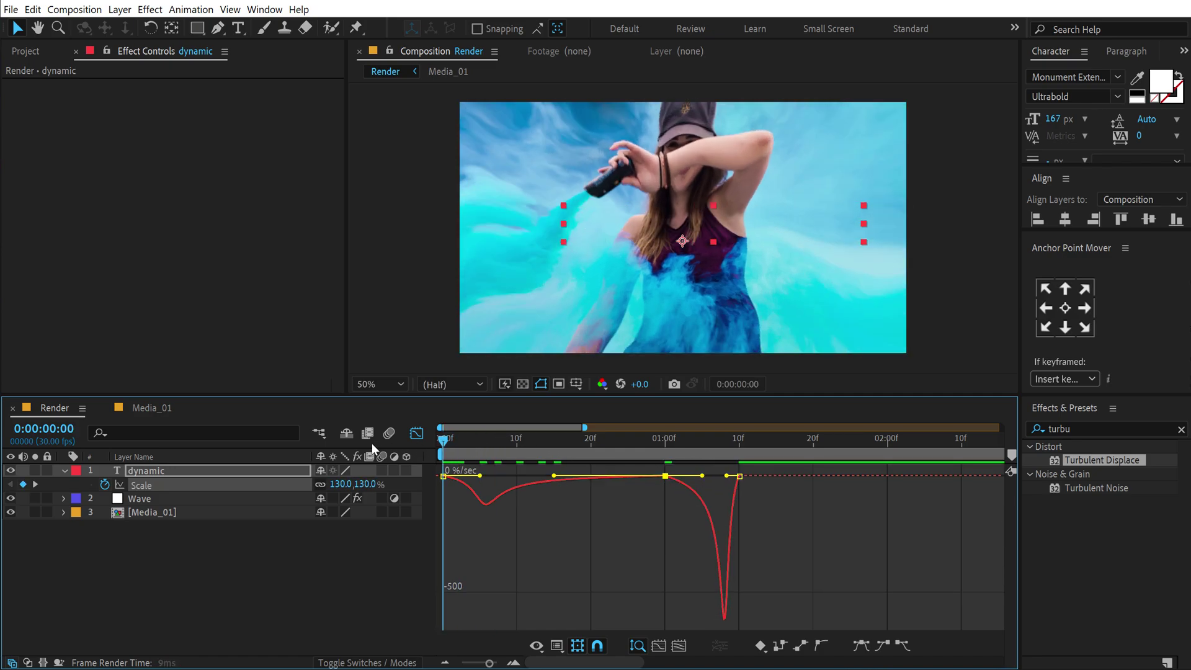
pyautogui.press('space')
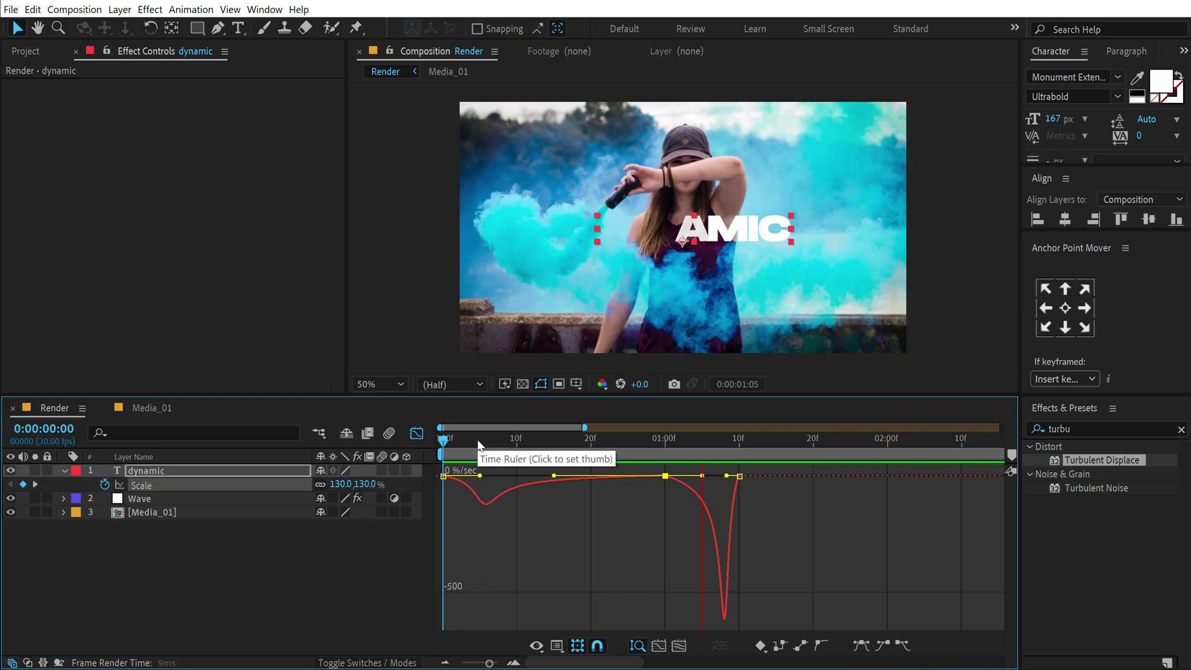
pyautogui.click(479, 441)
pyautogui.click(416, 433)
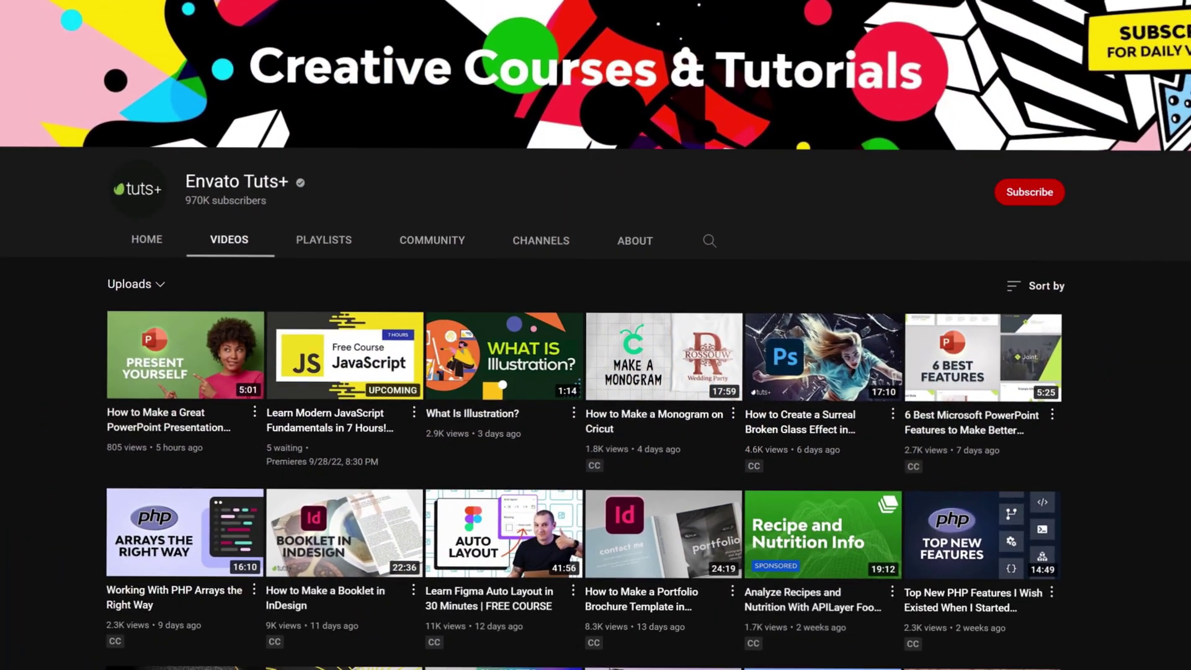
# Step: Scroll down through the Envato Tuts+ channel's uploaded tutorials
pyautogui.scroll(-5, 595, 373)
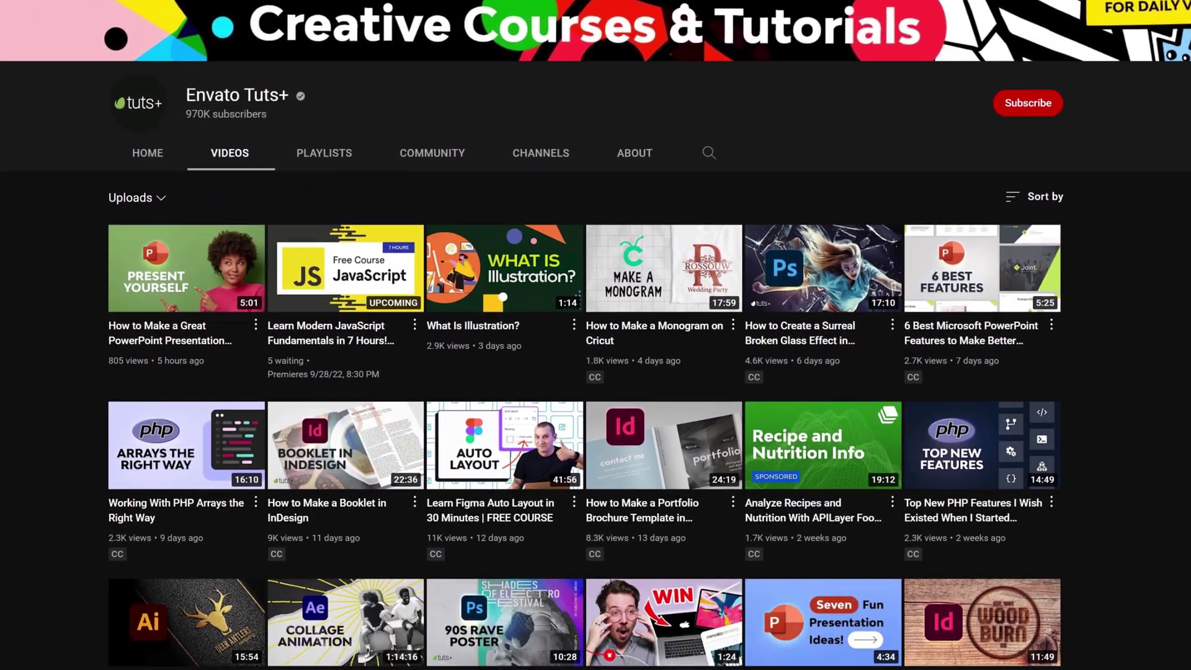
pyautogui.scroll(-4, 595, 373)
pyautogui.scroll(-4, 595, 372)
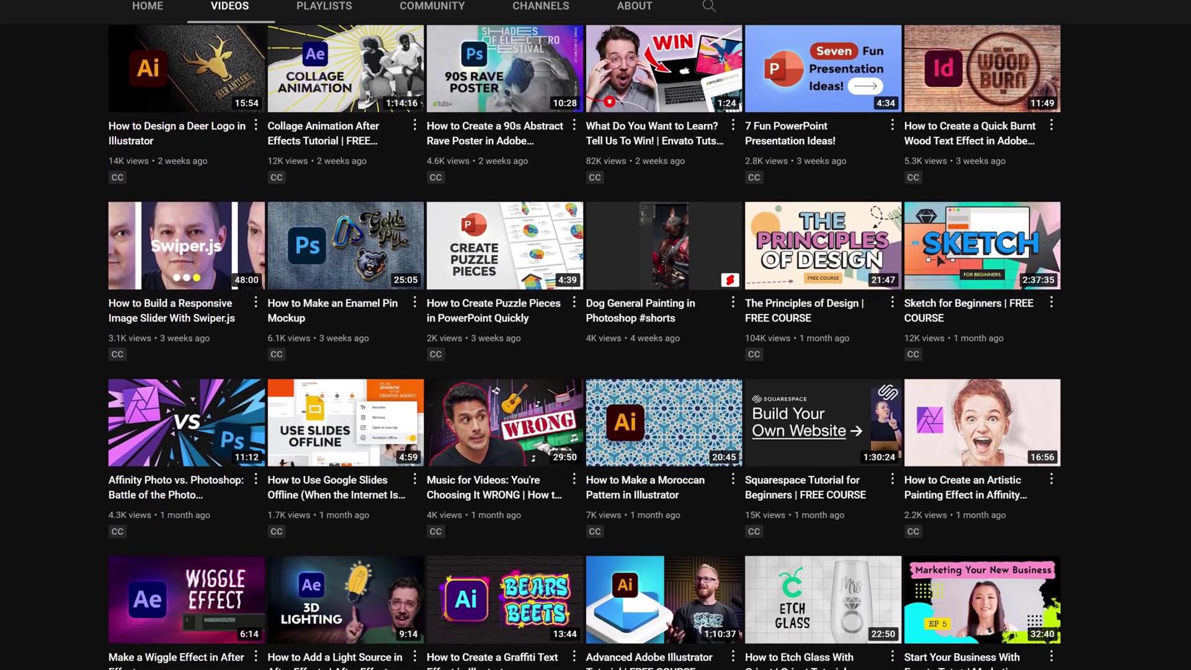
pyautogui.scroll(-1, 595, 372)
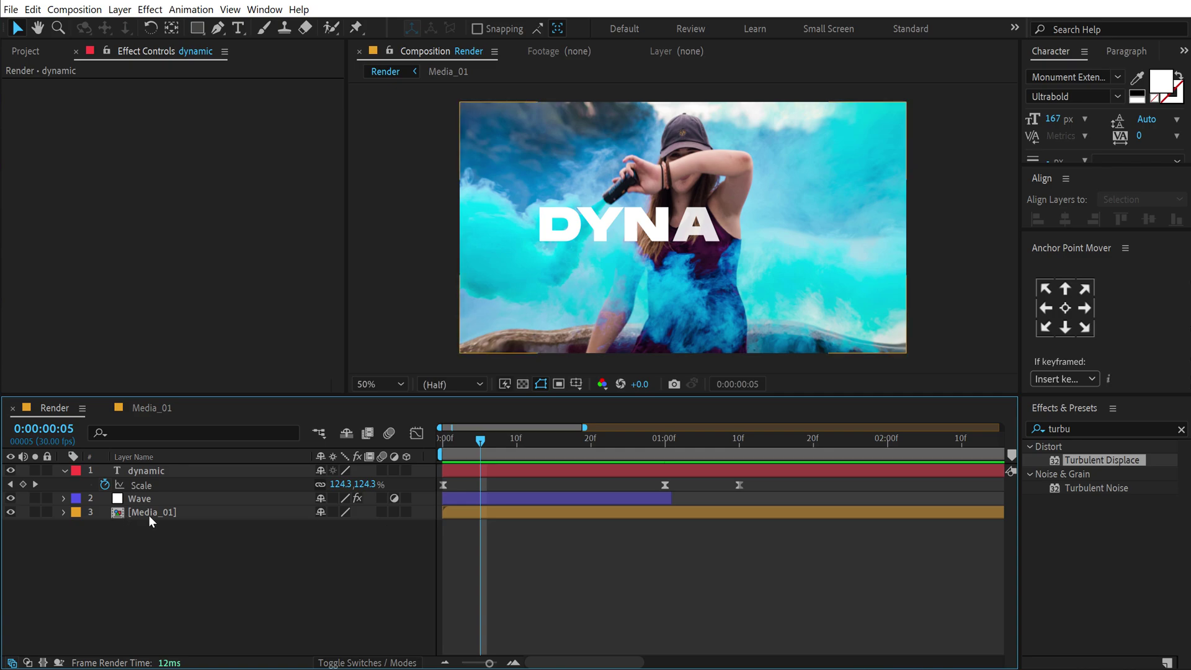
# Step: Apply Motion Tile to Media_01 with Output Width and Height 200 and Mirror Edges on
pyautogui.click(168, 513)
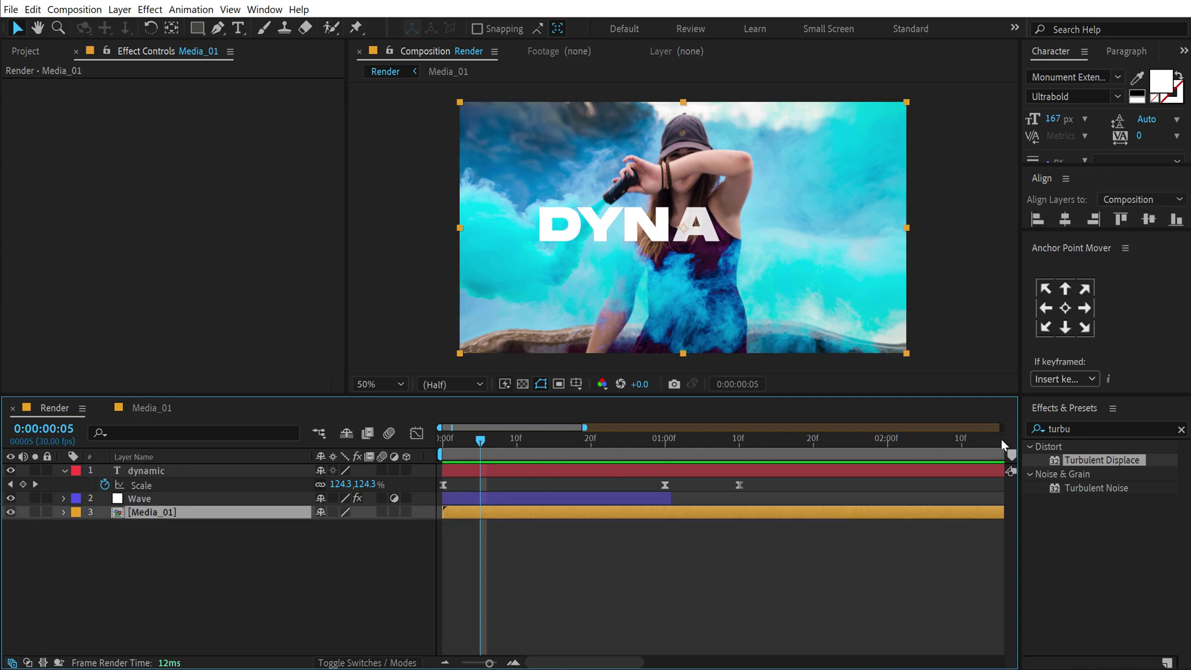
pyautogui.click(1090, 426)
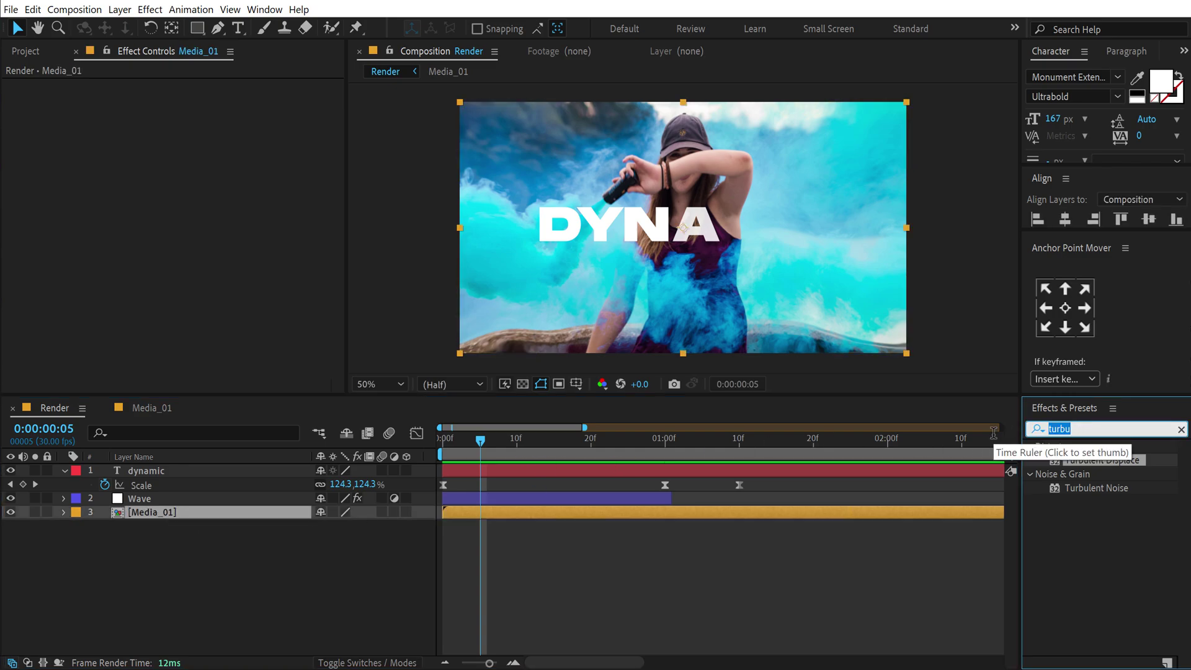
pyautogui.write('motion')
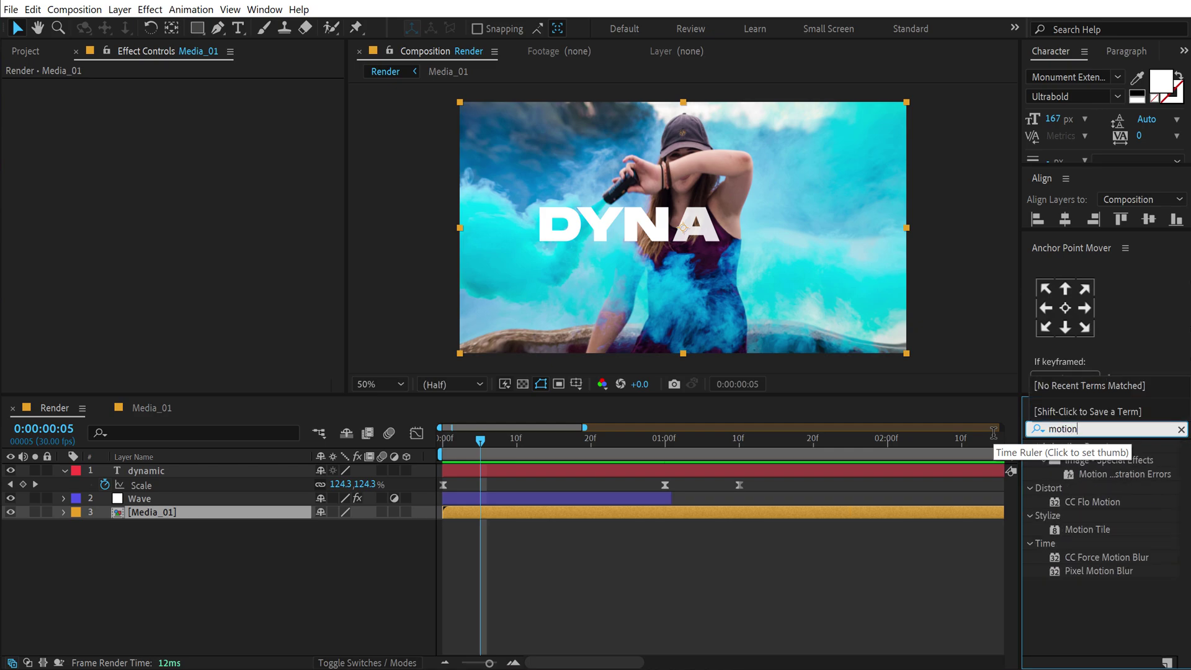
pyautogui.doubleClick(1083, 528)
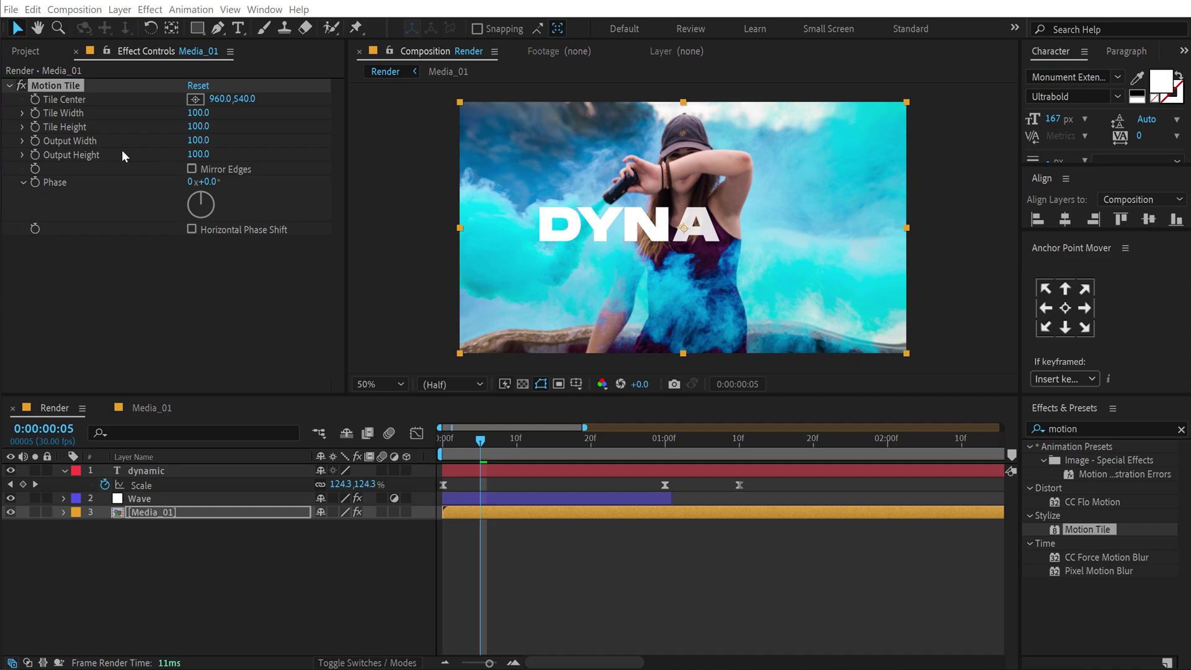
pyautogui.click(198, 141)
pyautogui.write('200')
pyautogui.click(199, 154)
pyautogui.write('200')
pyautogui.click(191, 168)
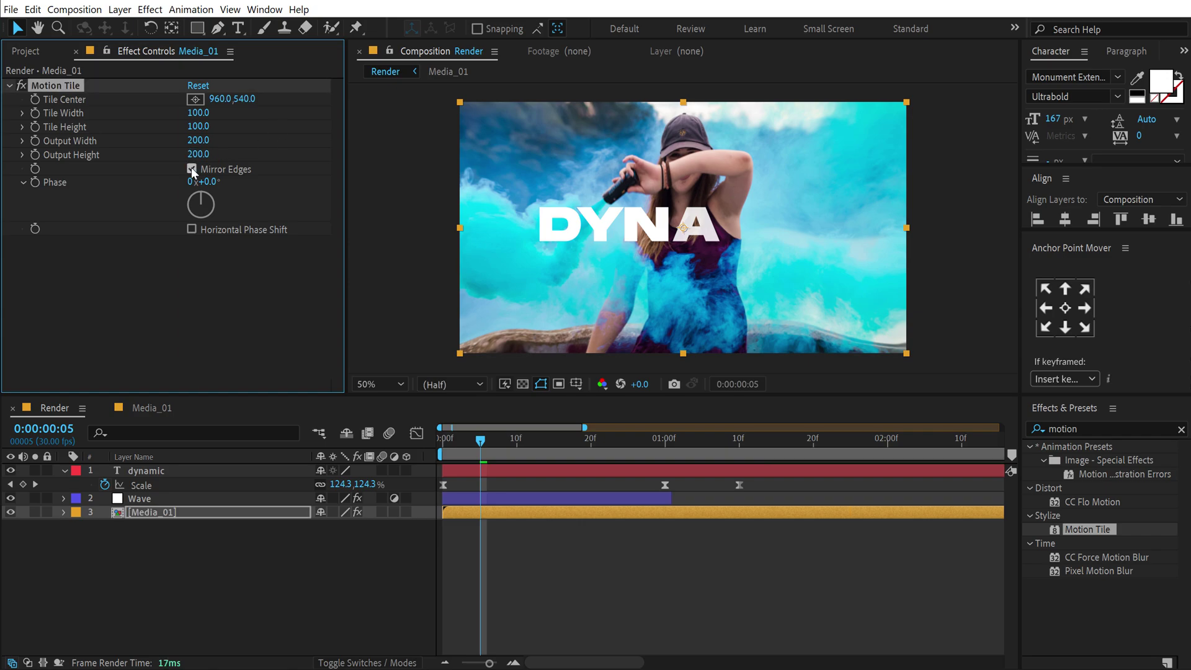
pyautogui.moveTo(651, 441); pyautogui.dragTo(665, 441)
# Step: Keyframe Media_01's Scale from 100% at 1:00 to 50% at 1:10
pyautogui.press('s')
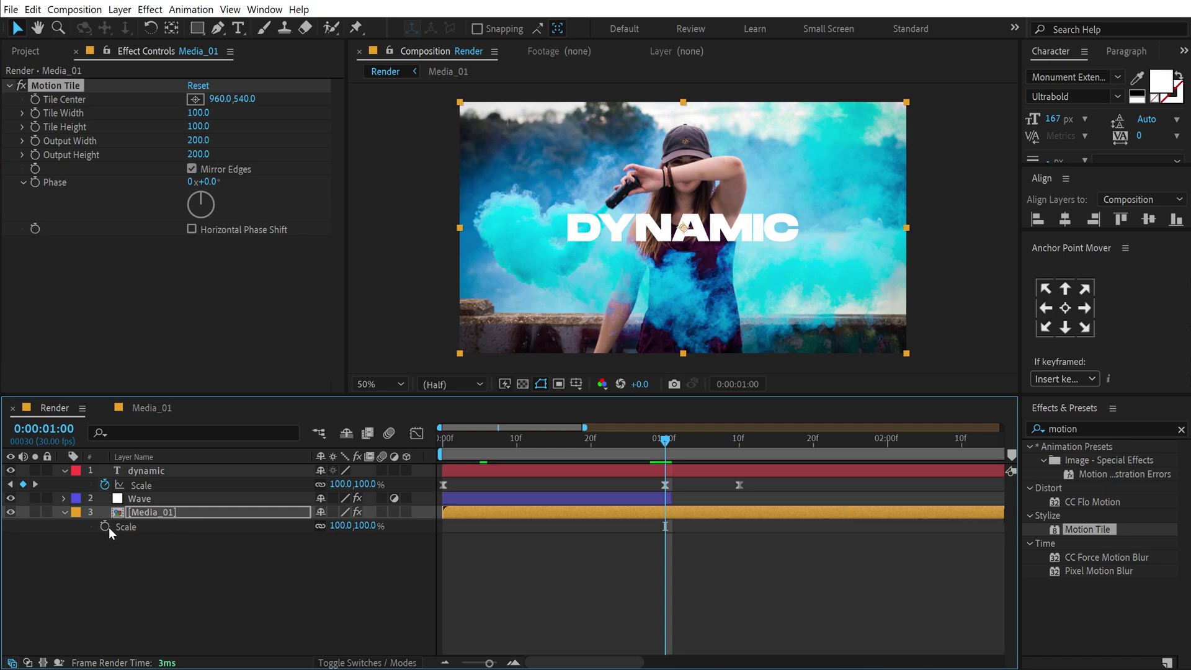
pyautogui.click(108, 527)
pyautogui.moveTo(718, 445); pyautogui.dragTo(737, 445)
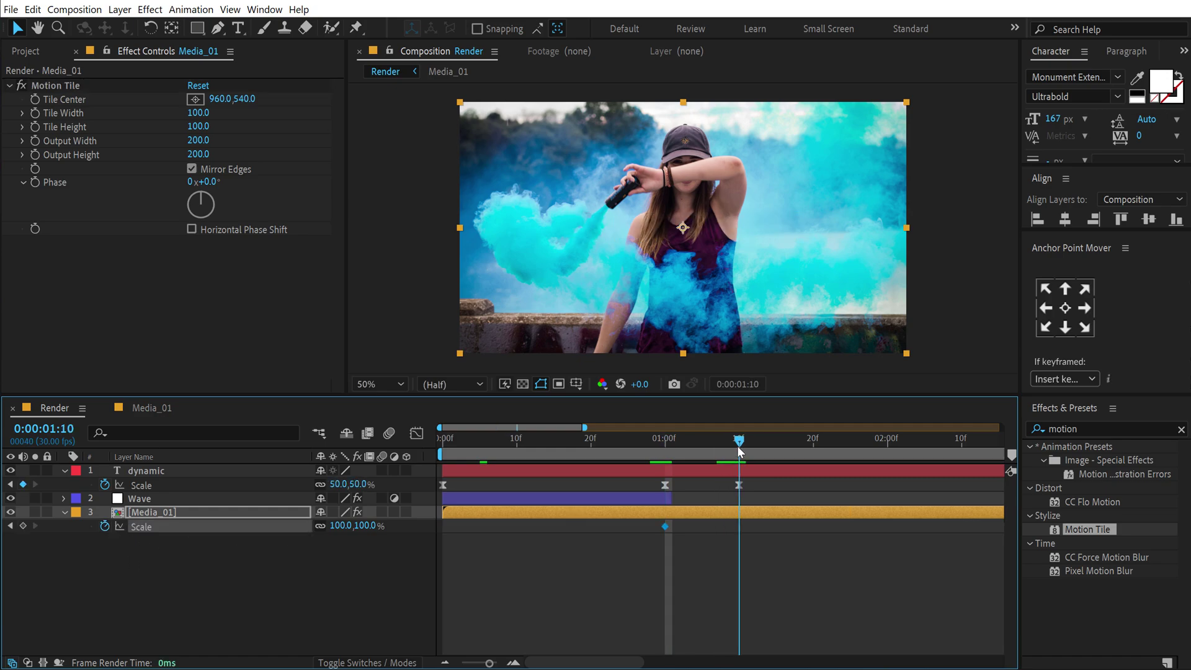
pyautogui.click(366, 526)
pyautogui.write('50')
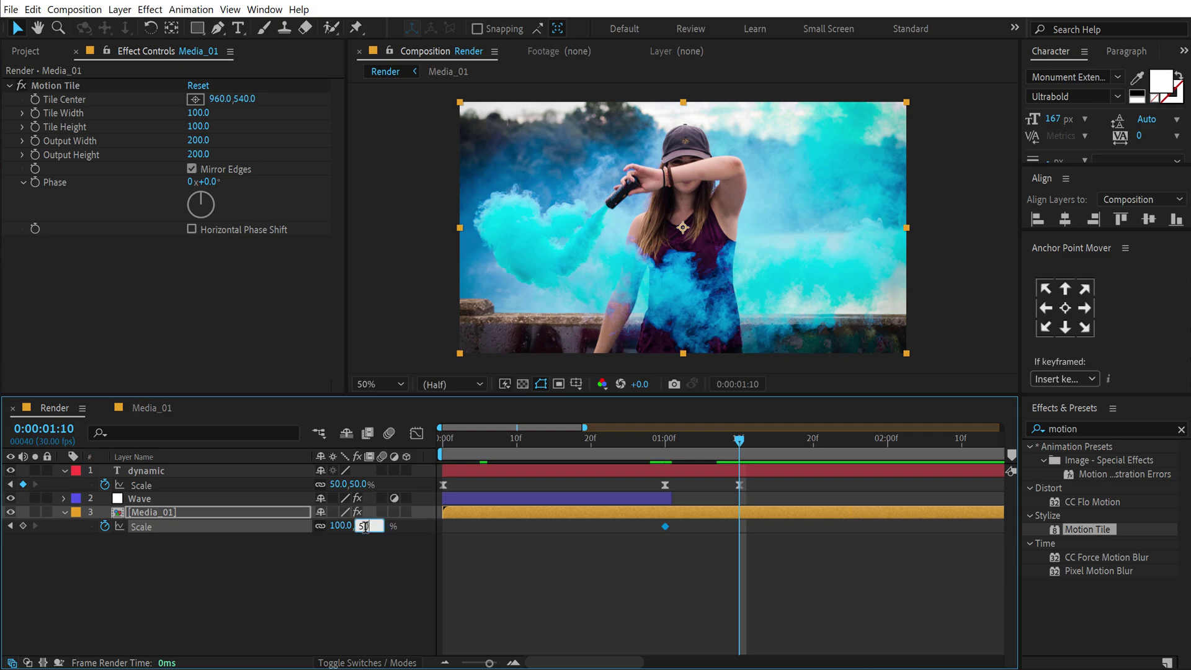
pyautogui.press('Return')
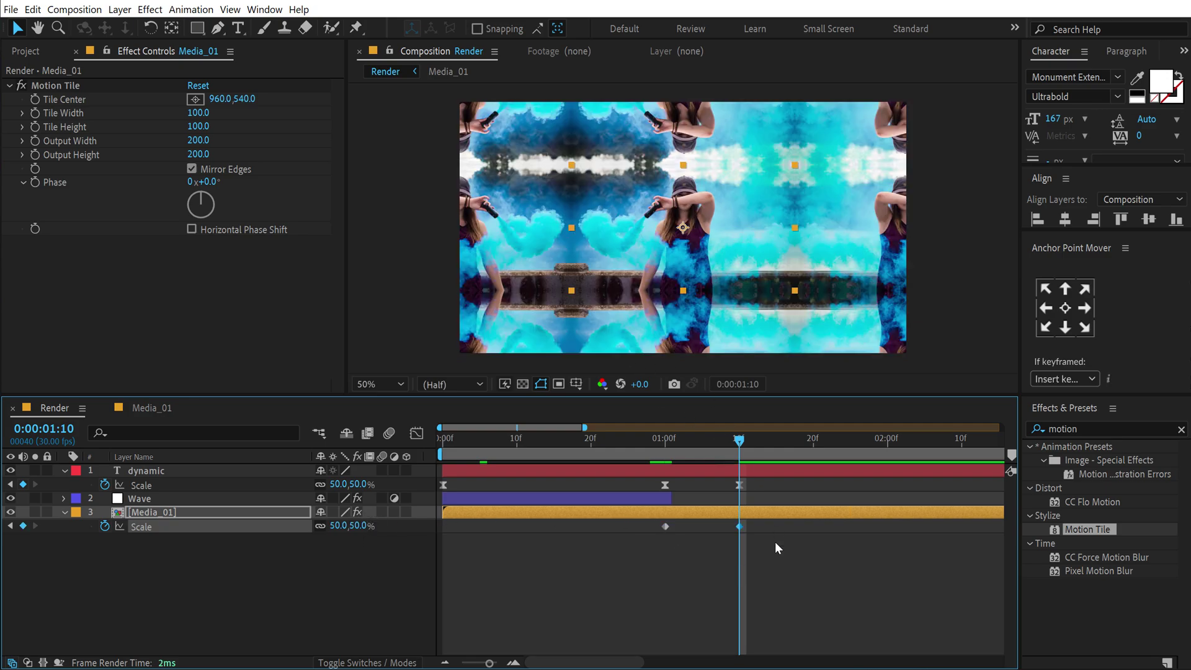
# Step: Reshape the two Scale keyframes' speed curve for a sharp ease
pyautogui.moveTo(797, 565); pyautogui.dragTo(634, 527)
pyautogui.click(416, 433)
pyautogui.moveTo(694, 498); pyautogui.dragTo(716, 478)
pyautogui.click(663, 444)
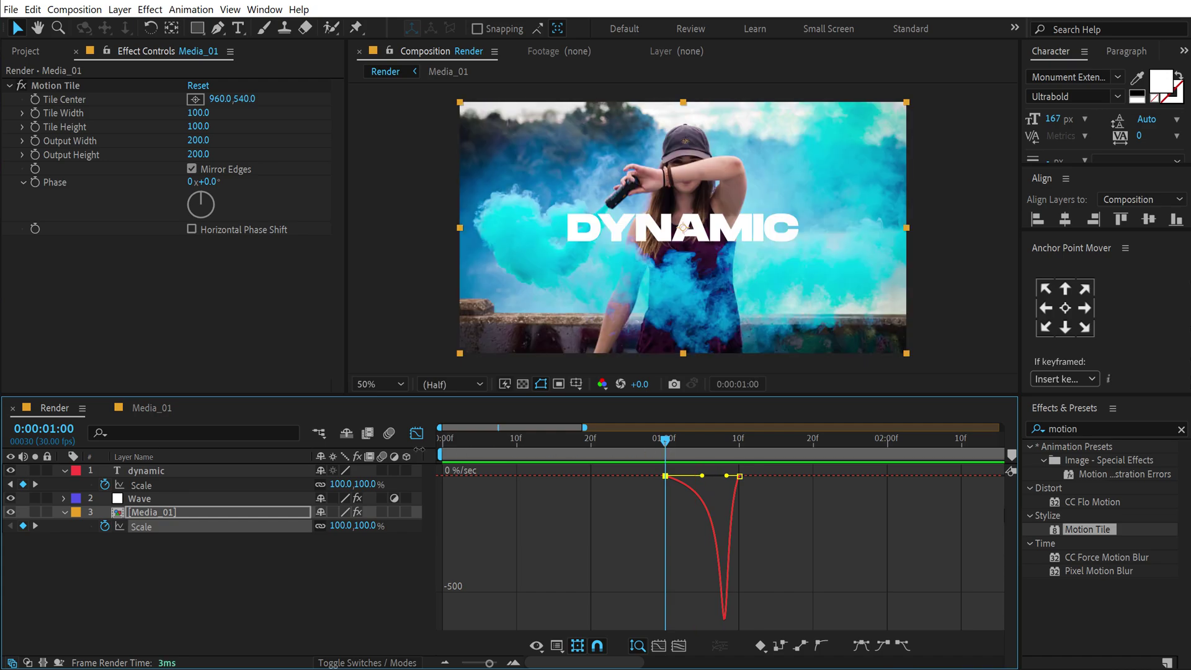
# Step: Trim the dynamic and Media_01 layers to end at 1:10 with Alt+]
pyautogui.hotkey('shift', 'F3')
pyautogui.click(736, 444)
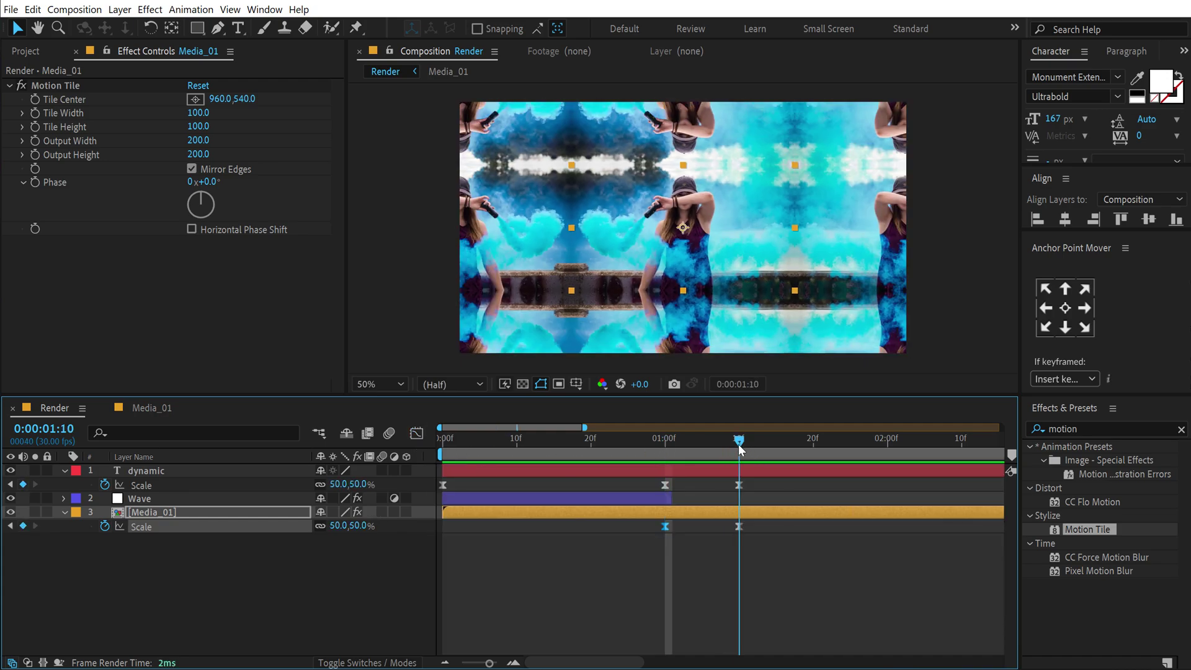
pyautogui.click(147, 470)
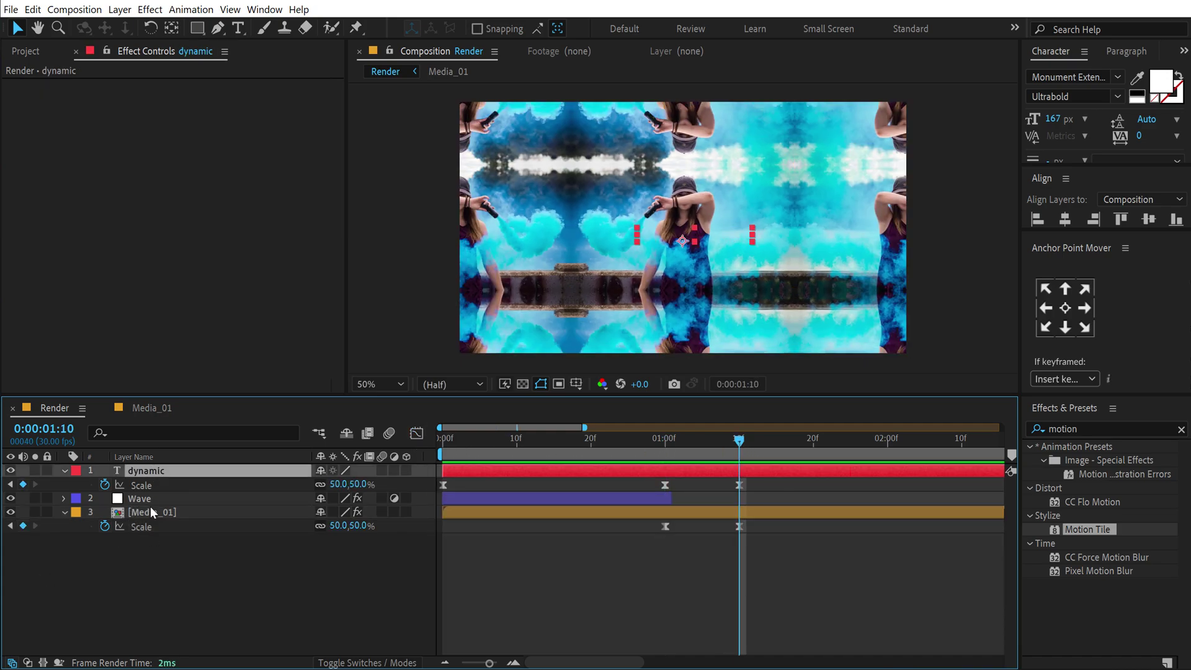
pyautogui.keyDown('ctrl'); pyautogui.click(149, 512); pyautogui.keyUp('ctrl')
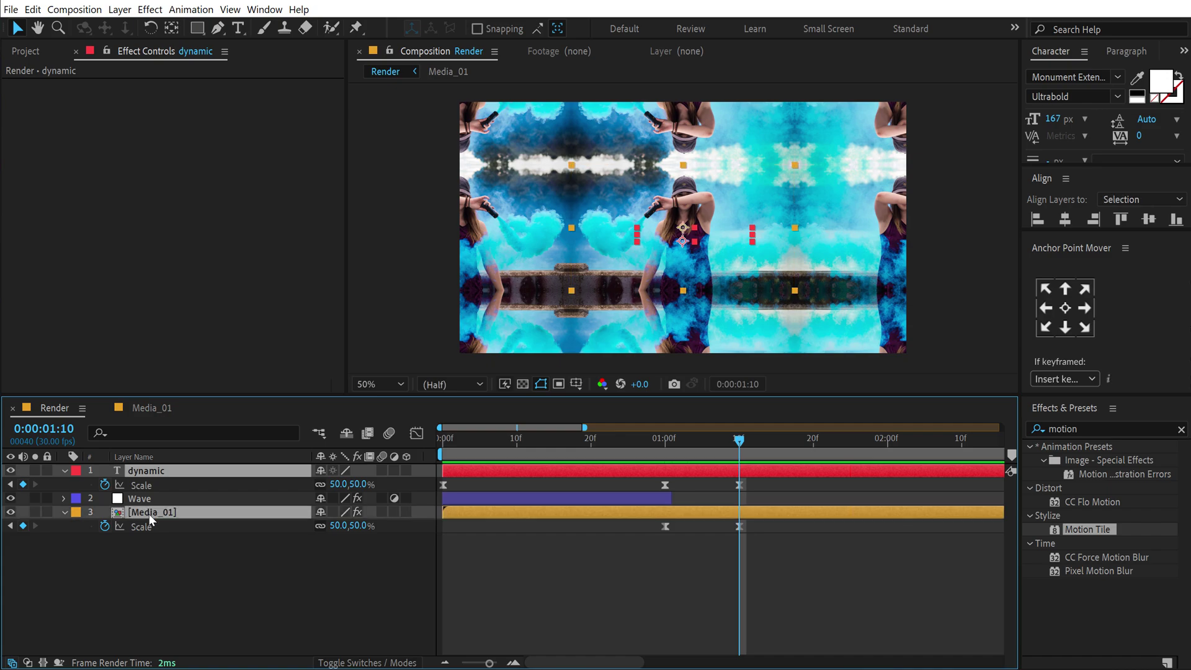
pyautogui.hotkey('alt', ']')
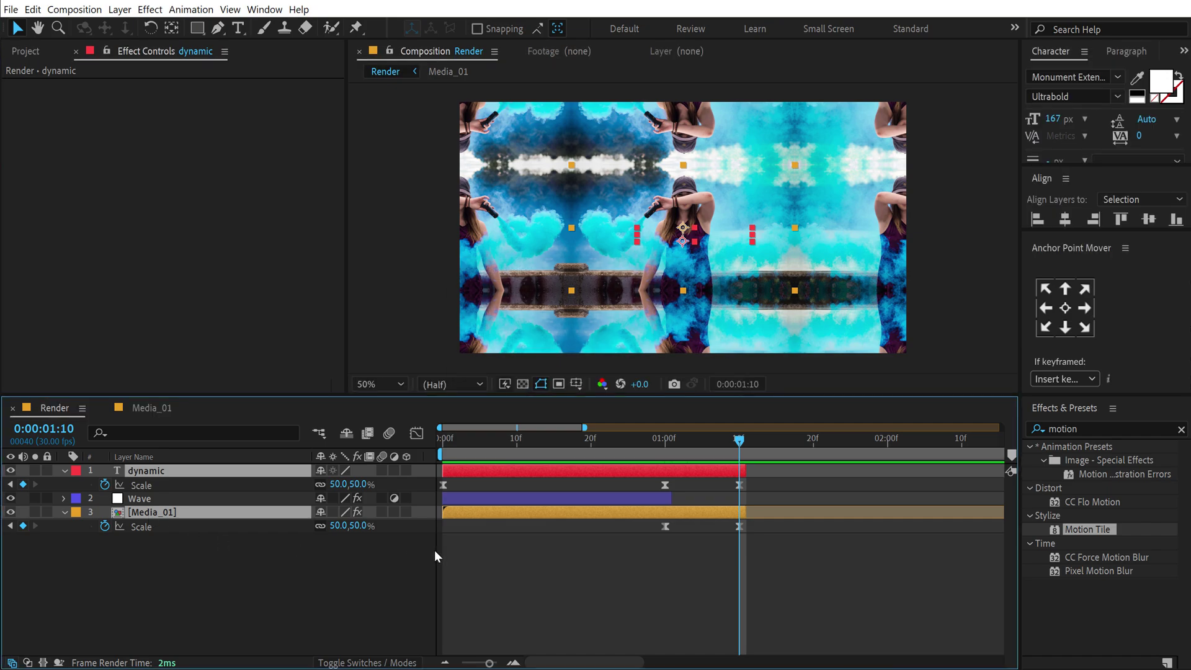
# Step: Collapse the Scale properties and preview the intro from the start through 1:10
pyautogui.click(65, 470)
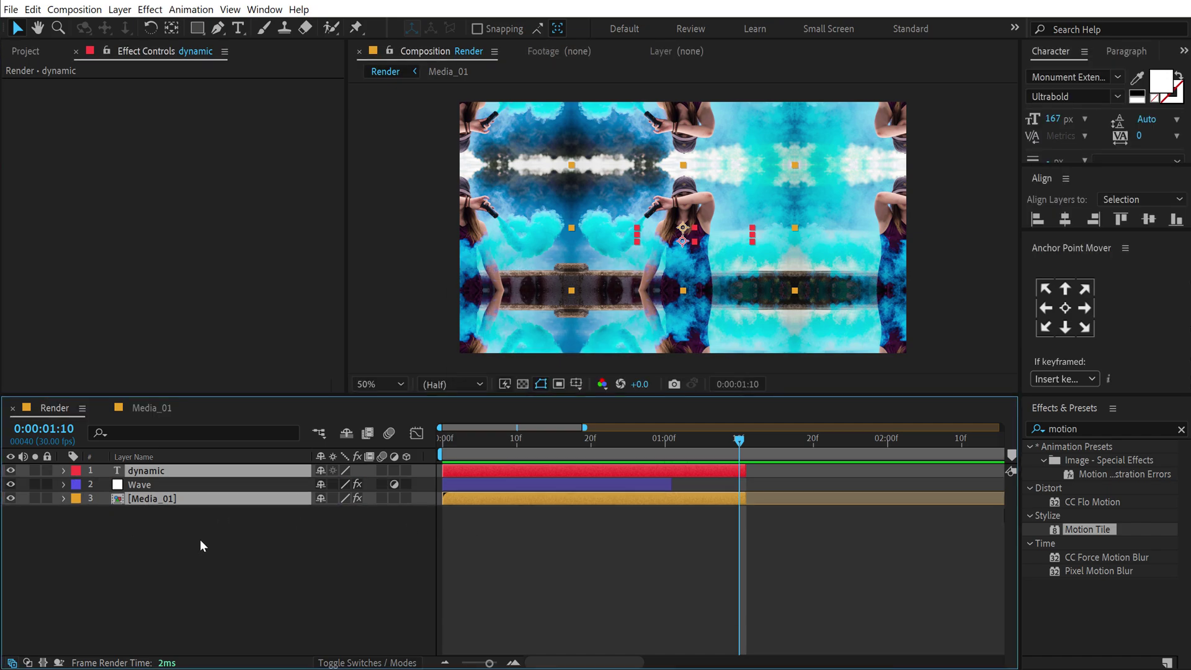
pyautogui.click(471, 545)
pyautogui.press('-')
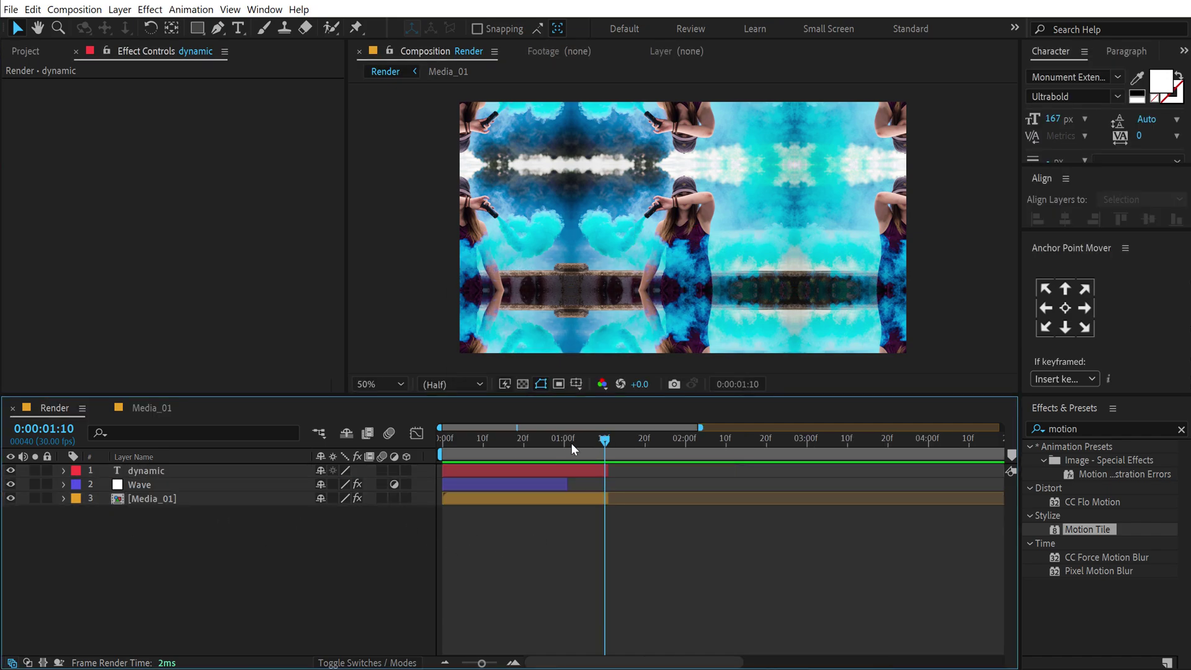
pyautogui.moveTo(571, 443); pyautogui.dragTo(358, 456)
pyautogui.press('space')
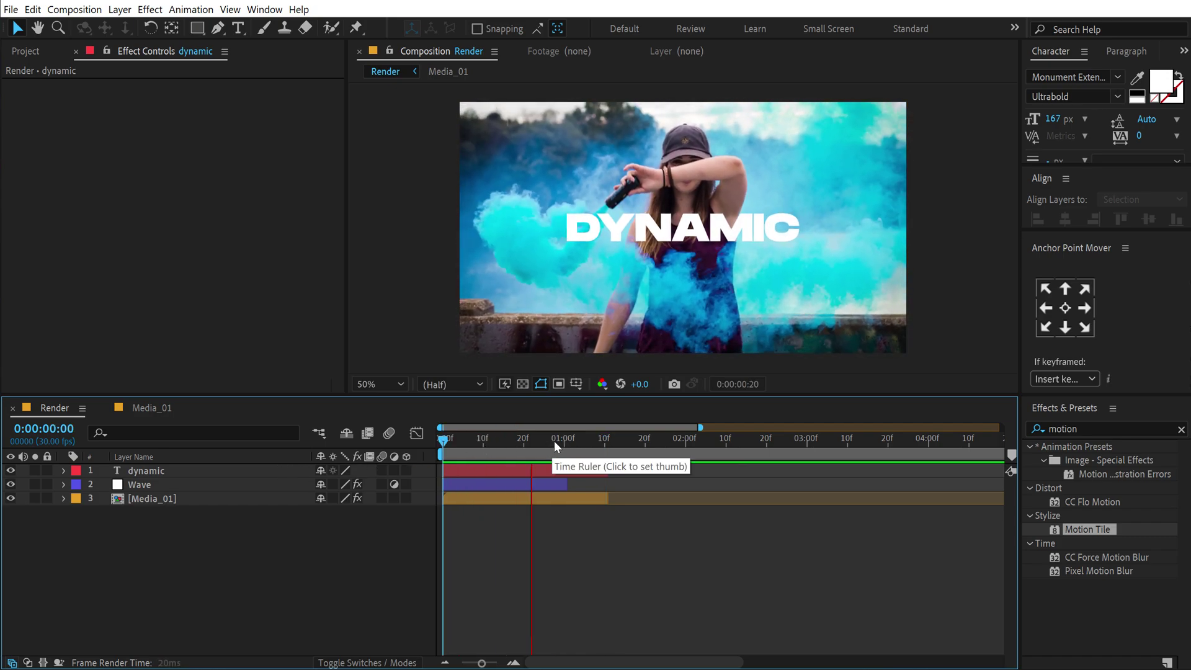
pyautogui.press('space')
pyautogui.moveTo(541, 442); pyautogui.dragTo(576, 445)
# Step: Stretch Media_01's Scale easing so the speed spike lands just before 1:10, then preview
pyautogui.click(563, 496)
pyautogui.press('u')
pyautogui.moveTo(524, 551); pyautogui.dragTo(619, 512)
pyautogui.click(419, 439)
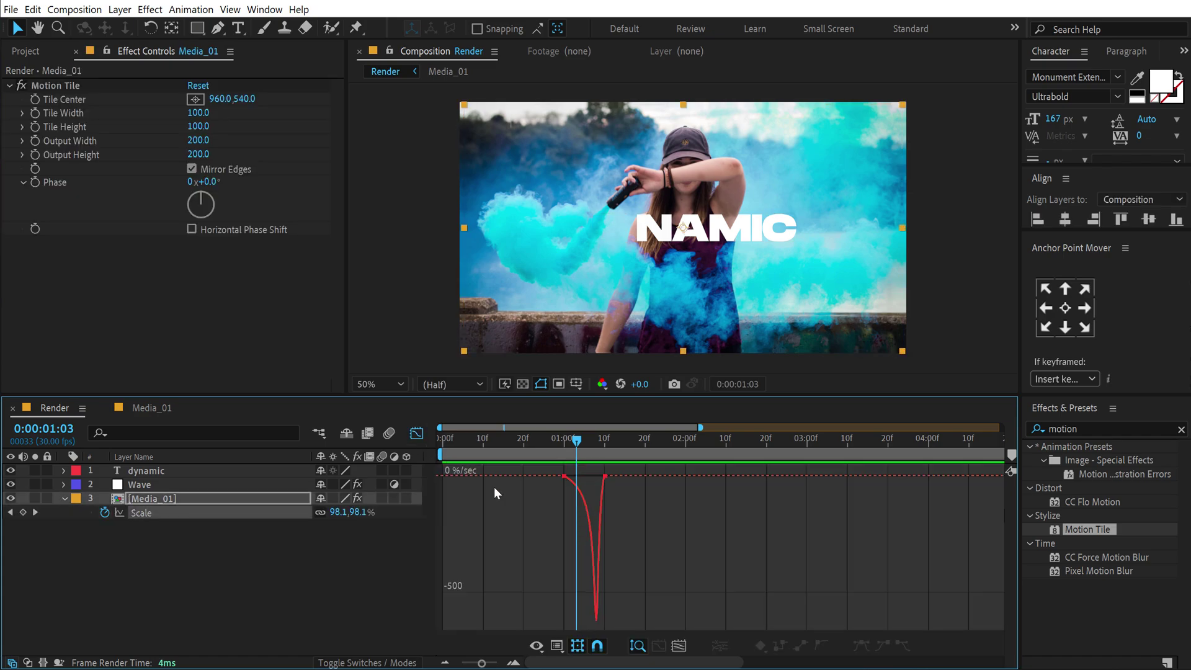
pyautogui.click(781, 493)
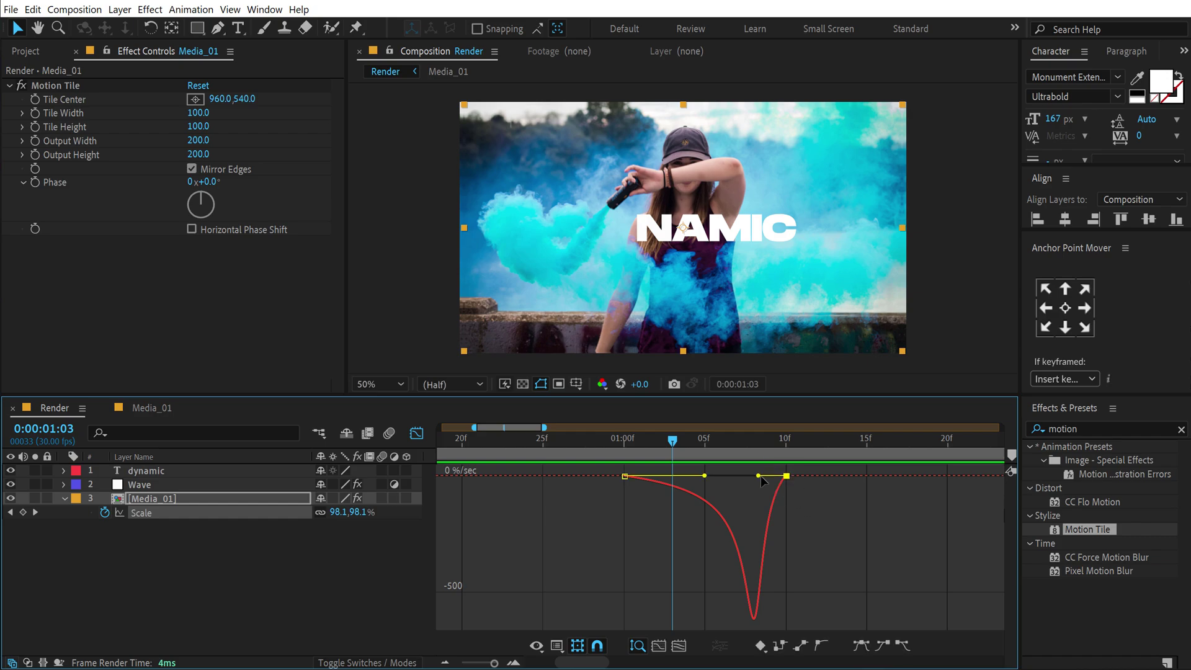
pyautogui.moveTo(768, 476); pyautogui.dragTo(783, 476)
pyautogui.press('space')
pyautogui.press('space')
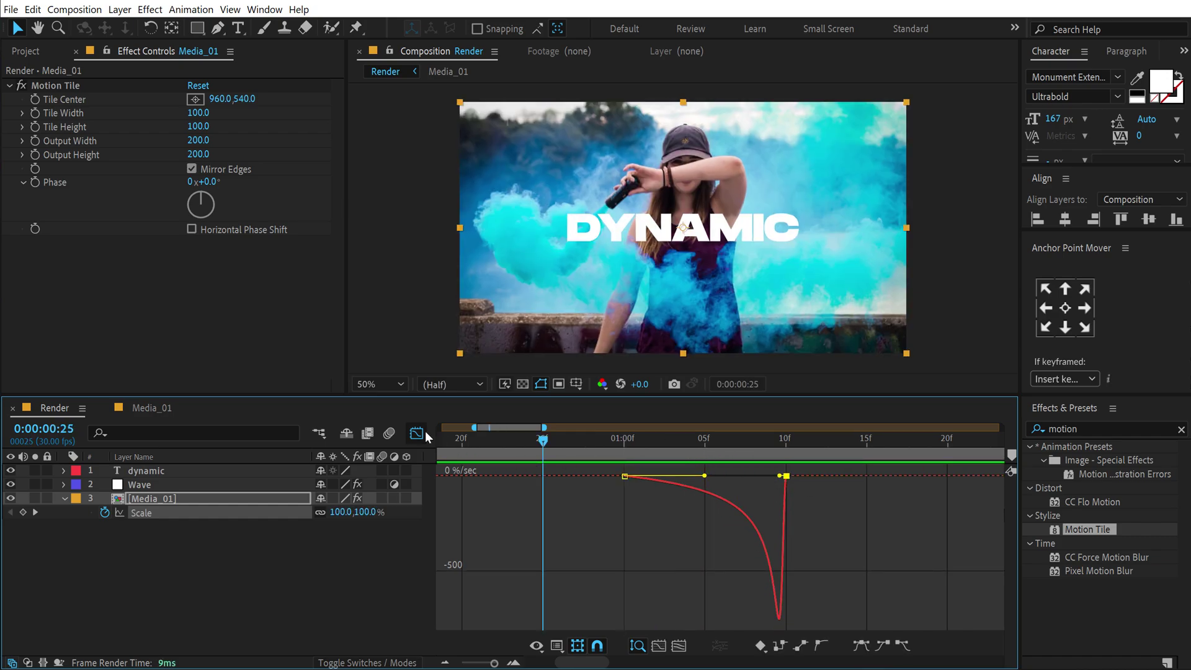
pyautogui.click(417, 433)
pyautogui.press('-')
pyautogui.press('Home')
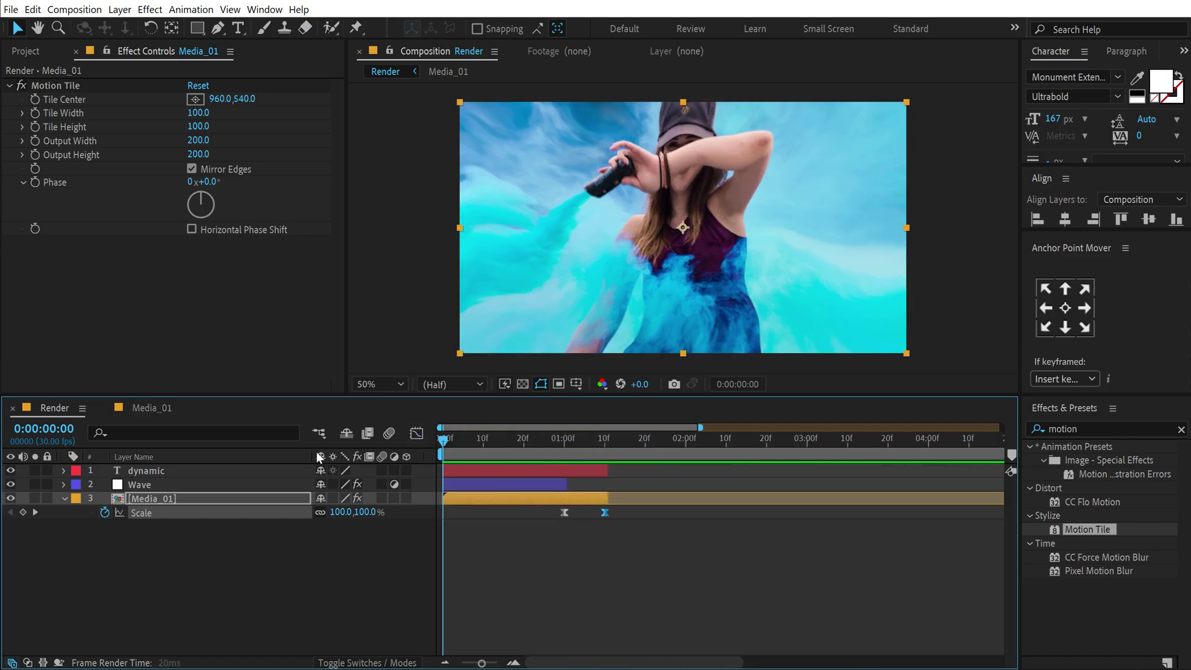
# Step: Label dynamic, Wave and Media_01 red, then duplicate them to the top starting at 1:10
pyautogui.click(64, 499)
pyautogui.moveTo(152, 526); pyautogui.dragTo(173, 441)
pyautogui.click(76, 470)
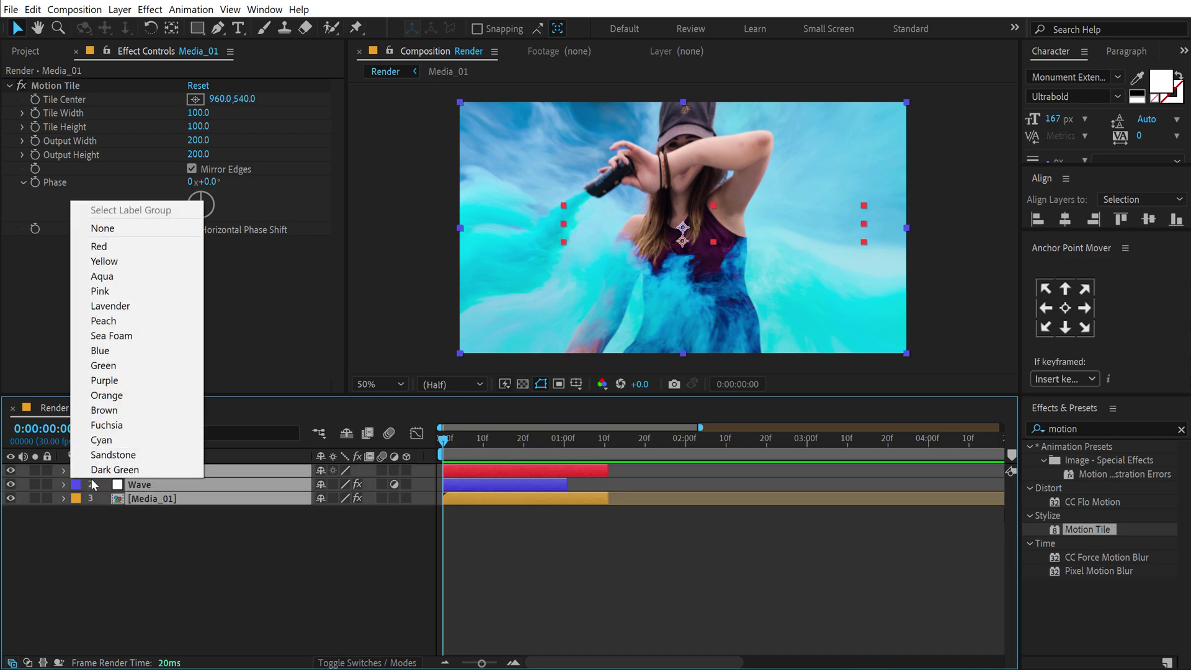
pyautogui.click(125, 248)
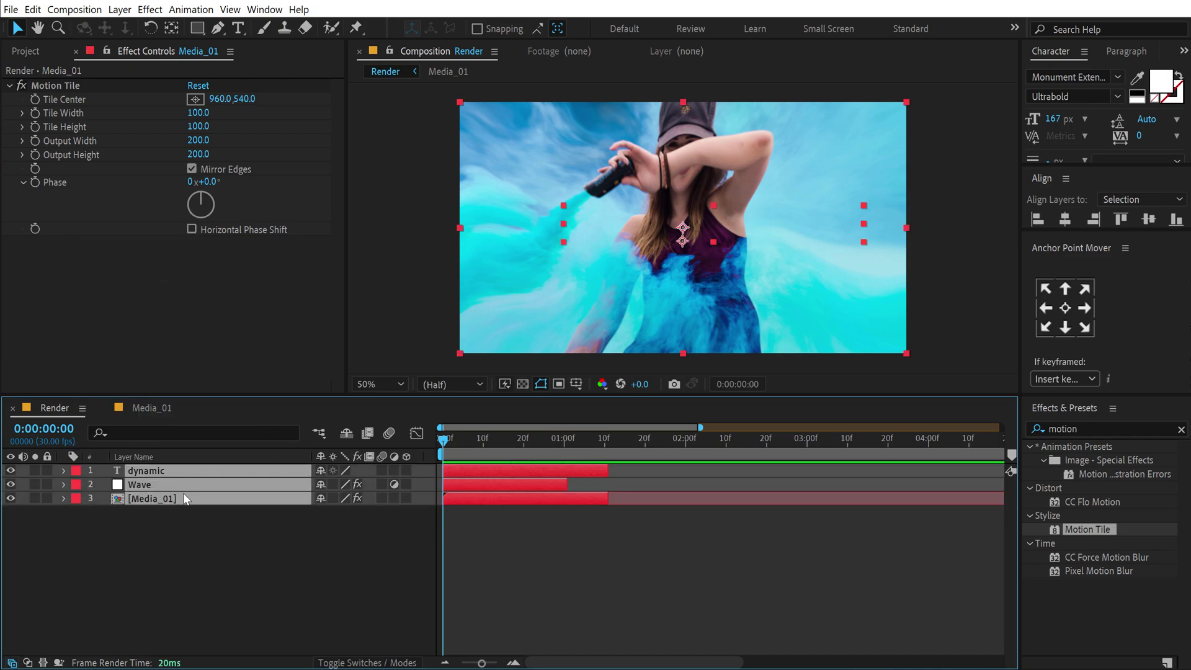
pyautogui.hotkey('ctrl', 'd')
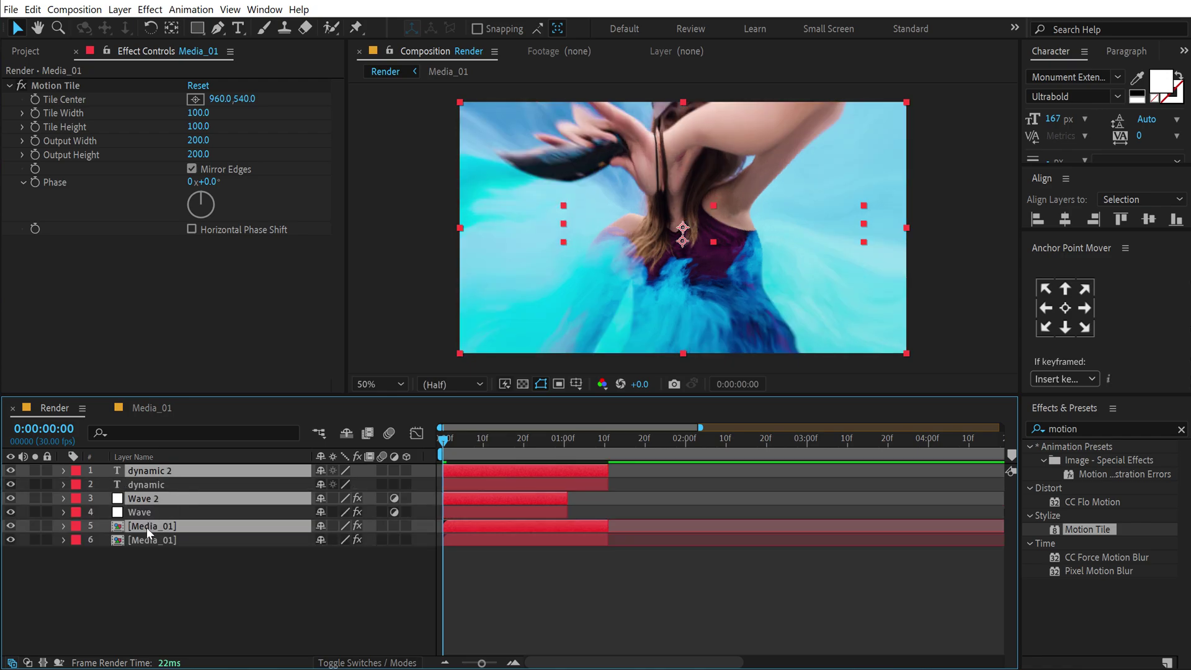
pyautogui.moveTo(147, 526); pyautogui.dragTo(148, 479)
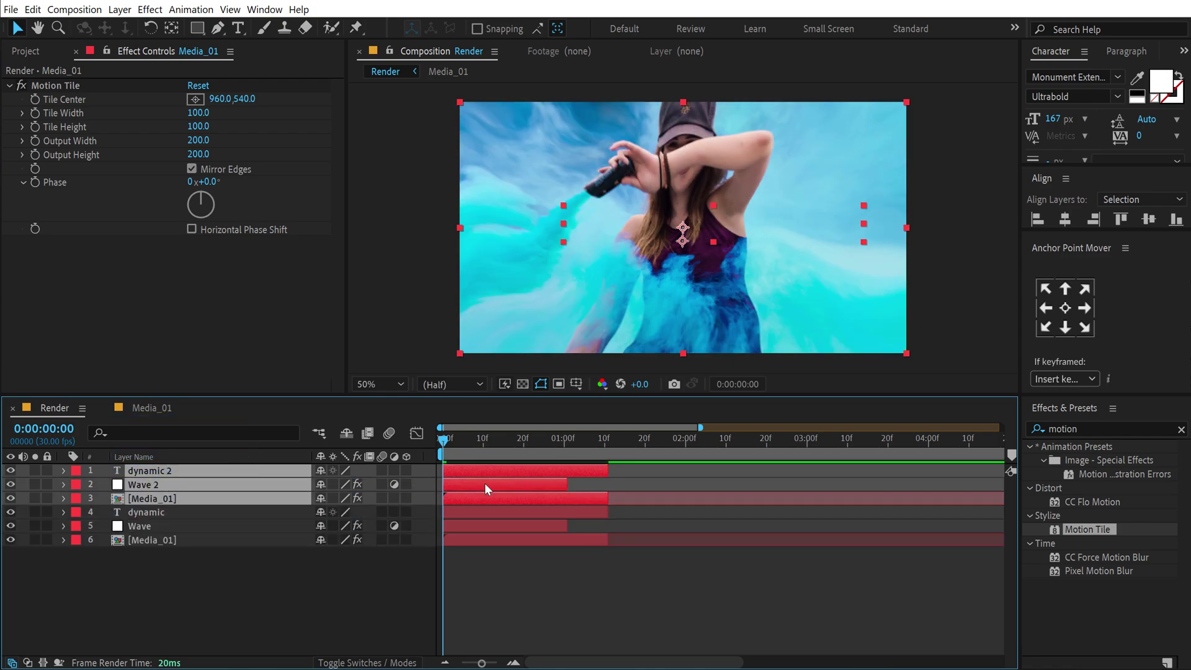
pyautogui.moveTo(482, 482); pyautogui.dragTo(639, 489)
pyautogui.moveTo(557, 438); pyautogui.dragTo(661, 454)
# Step: Label the three duplicated layers yellow
pyautogui.click(291, 584)
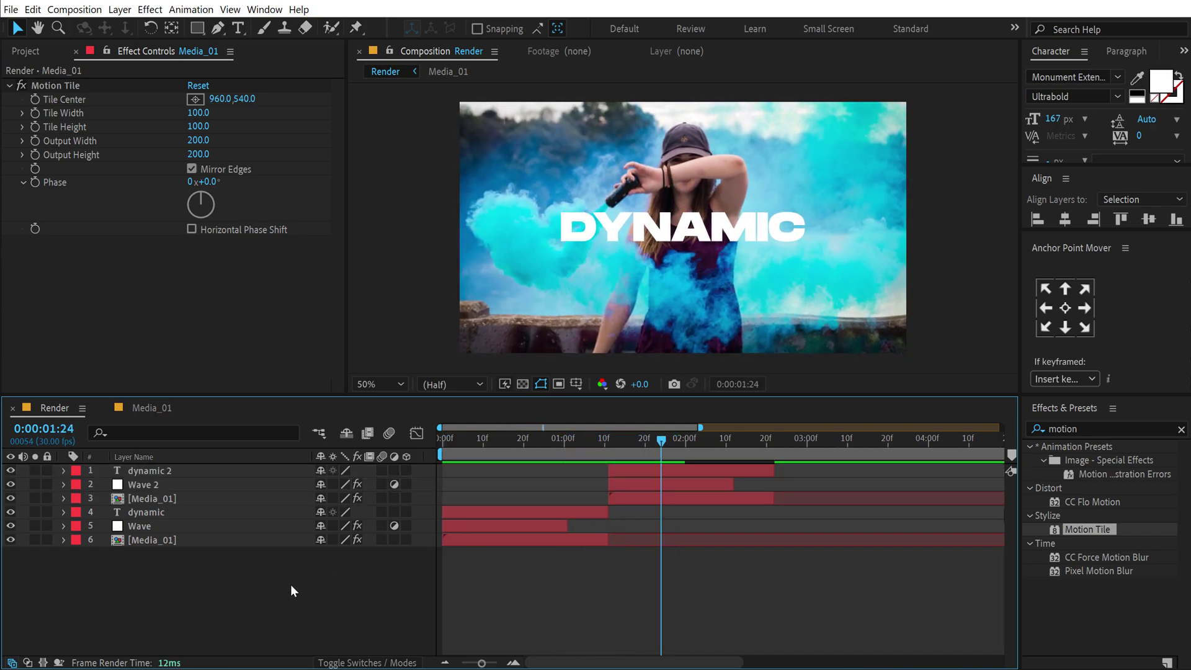
pyautogui.click(145, 469)
pyautogui.keyDown('shift'); pyautogui.click(141, 497); pyautogui.keyUp('shift')
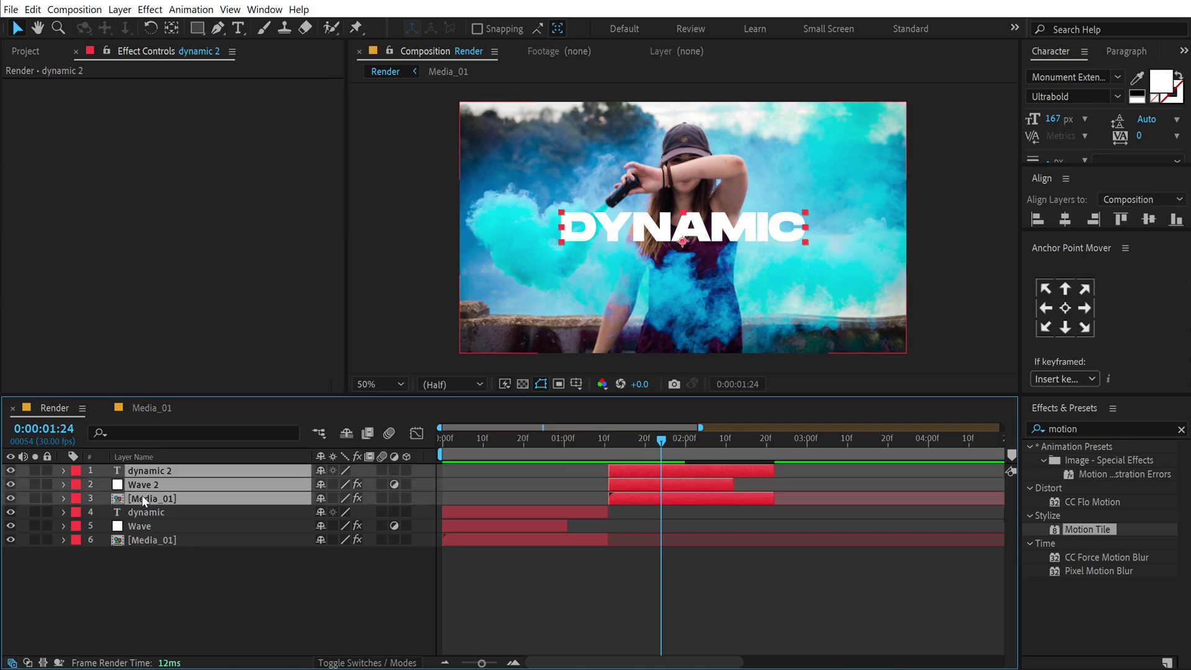
pyautogui.click(78, 478)
pyautogui.click(108, 259)
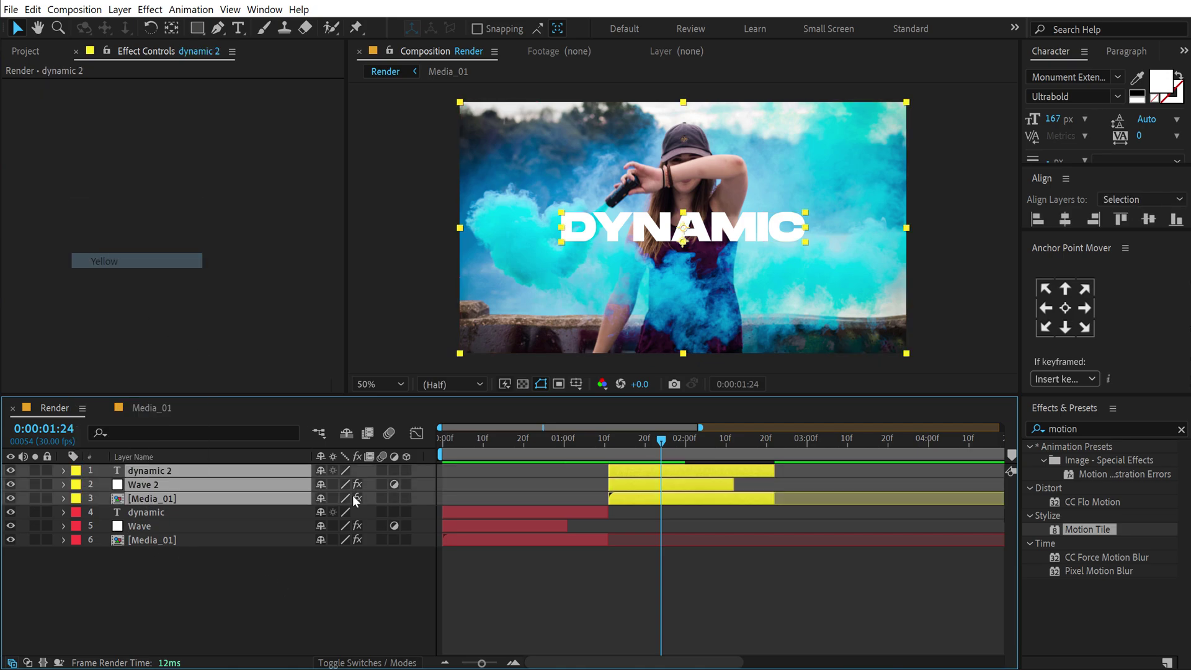
pyautogui.click(582, 550)
pyautogui.moveTo(683, 444); pyautogui.dragTo(681, 448)
# Step: Change the duplicated DYNAMIC text to read MODERN
pyautogui.doubleClick(161, 471)
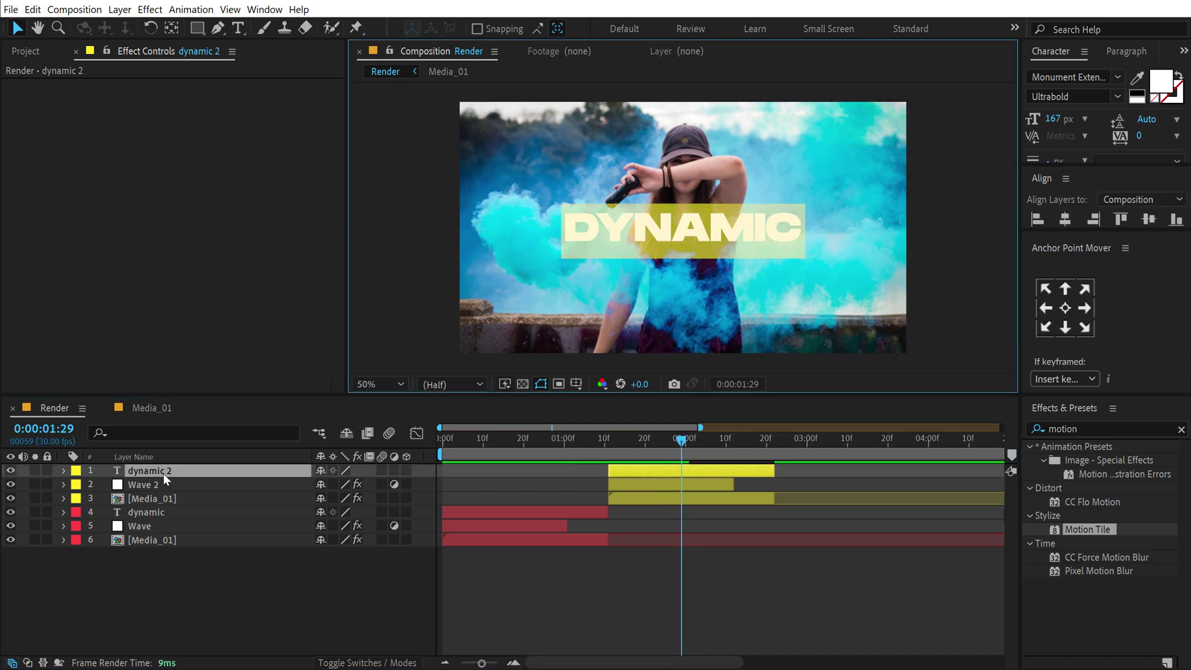
pyautogui.write('modern')
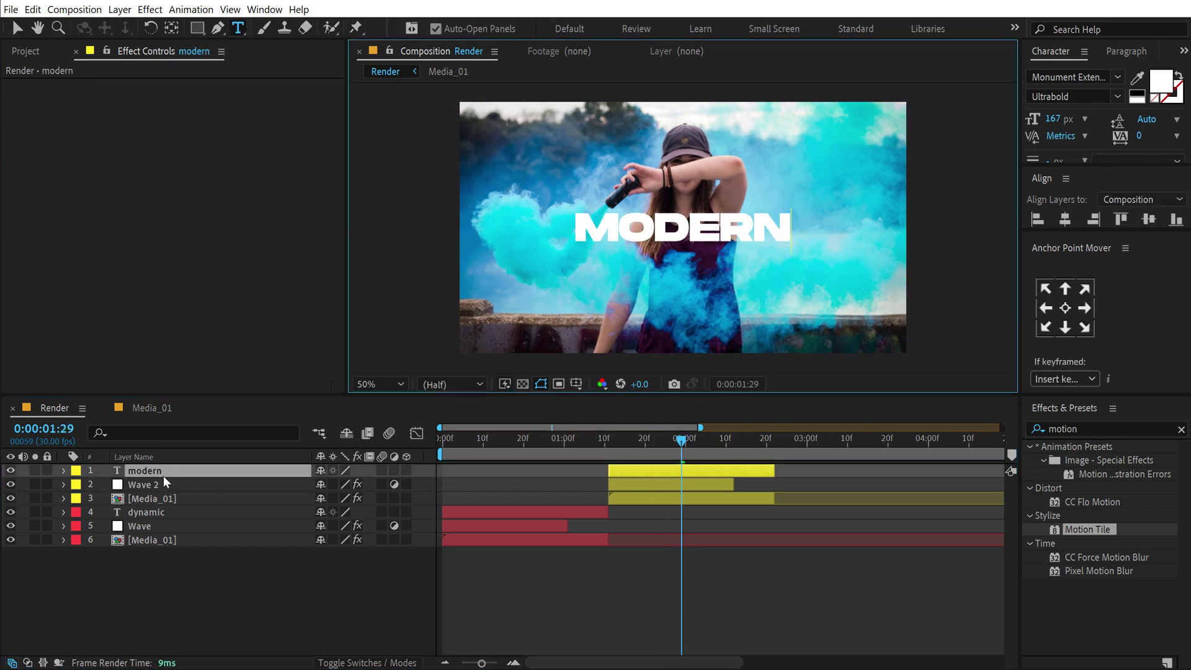
pyautogui.click(21, 25)
pyautogui.hotkey('ctrl', '0')
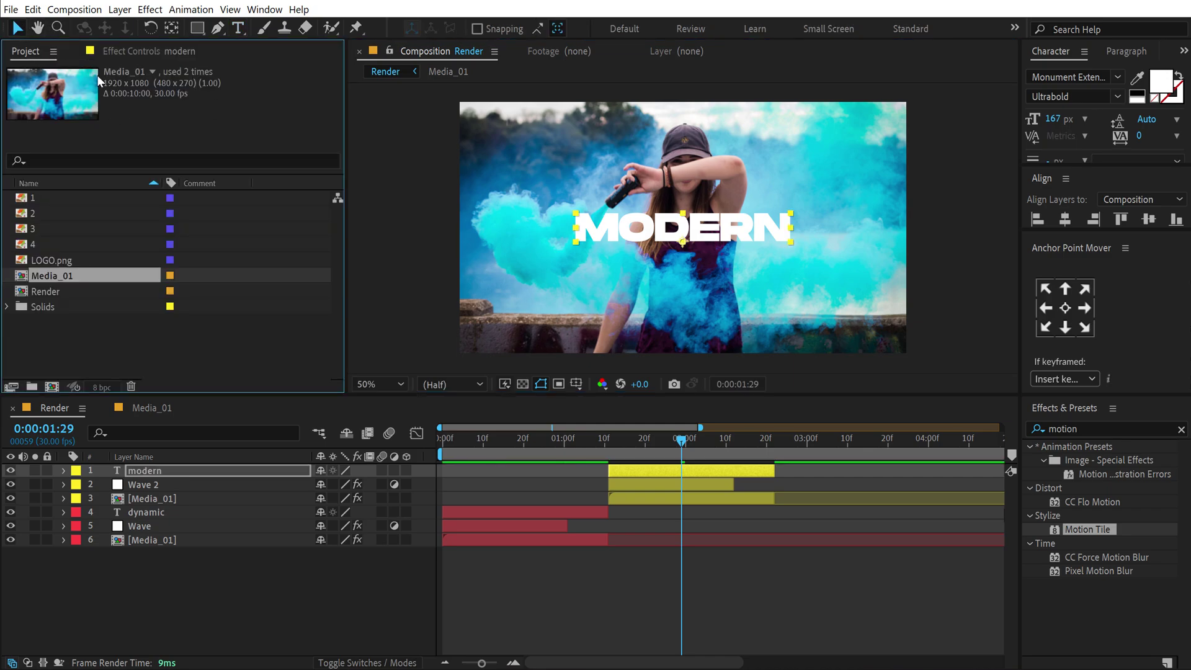
# Step: Duplicate the Media_01 precomp as Media_02 and swap it in for the photo under MODERN
pyautogui.click(166, 500)
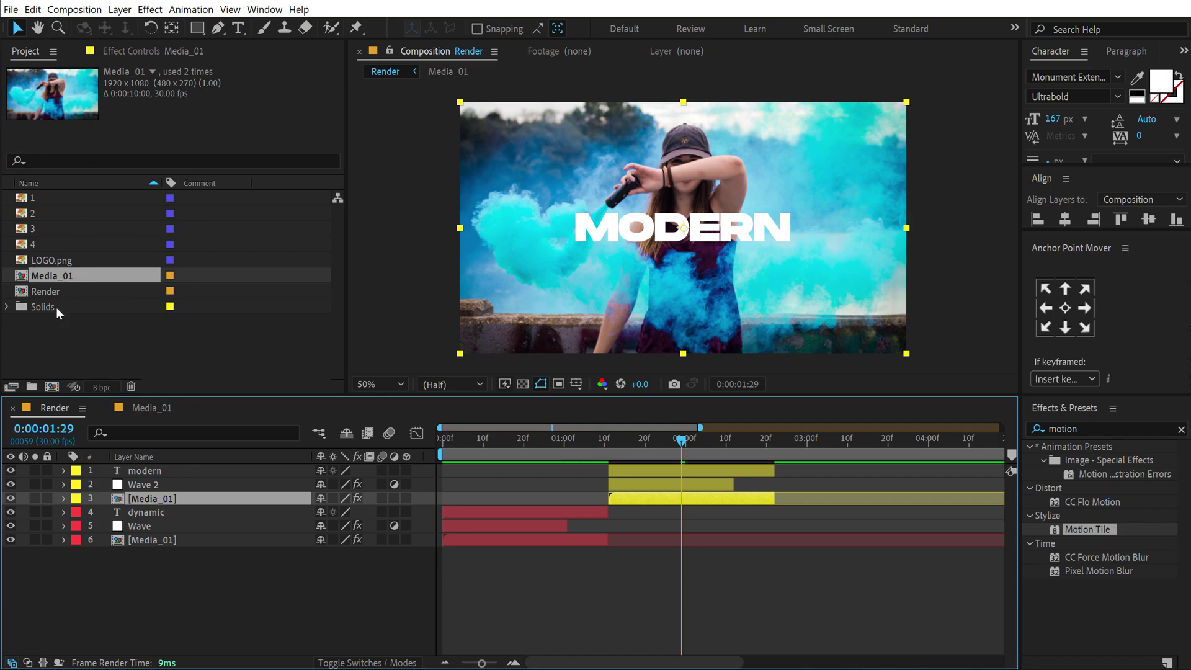
pyautogui.click(59, 278)
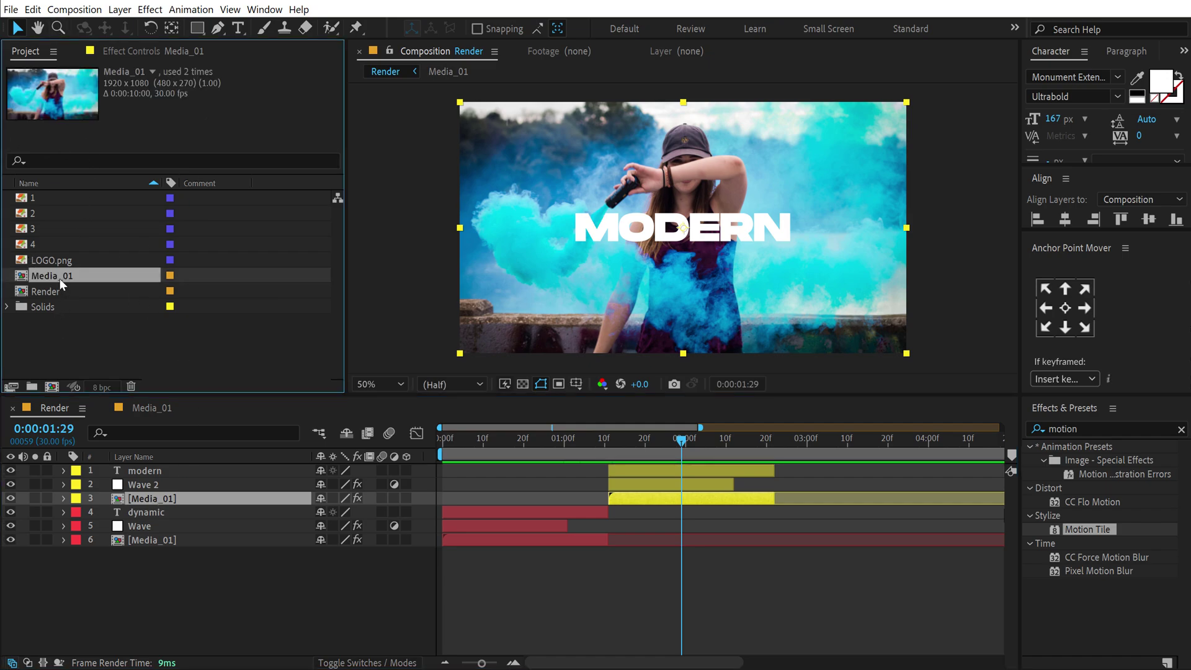
pyautogui.hotkey('ctrl', 'd')
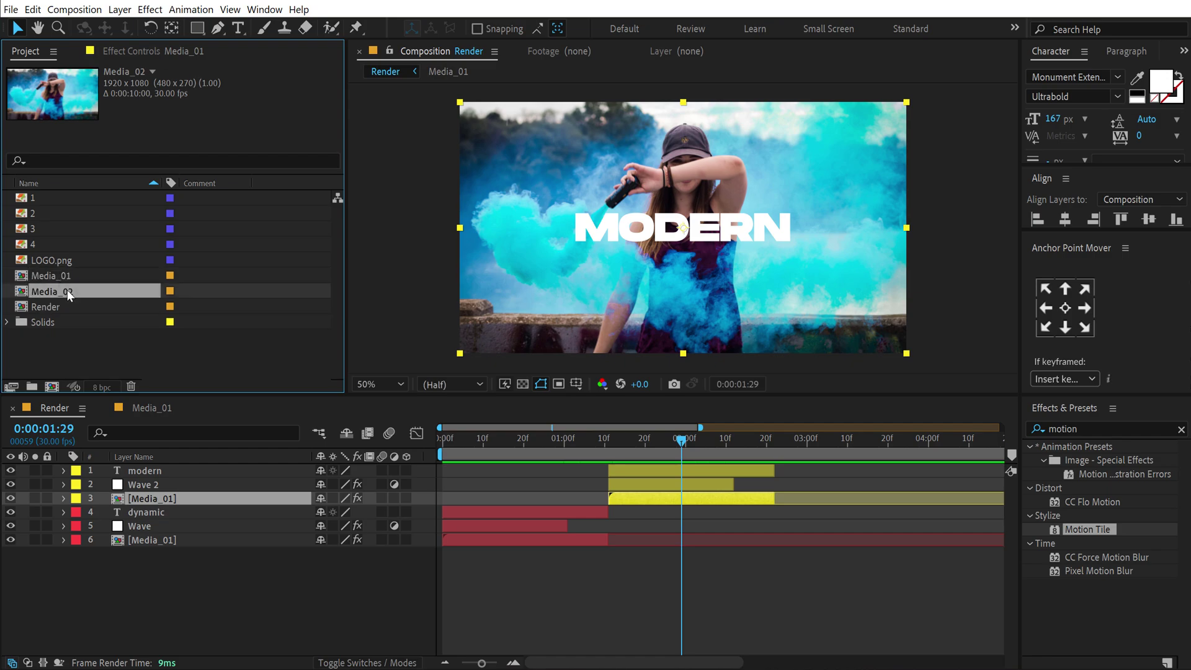
pyautogui.moveTo(76, 291); pyautogui.dragTo(160, 500)
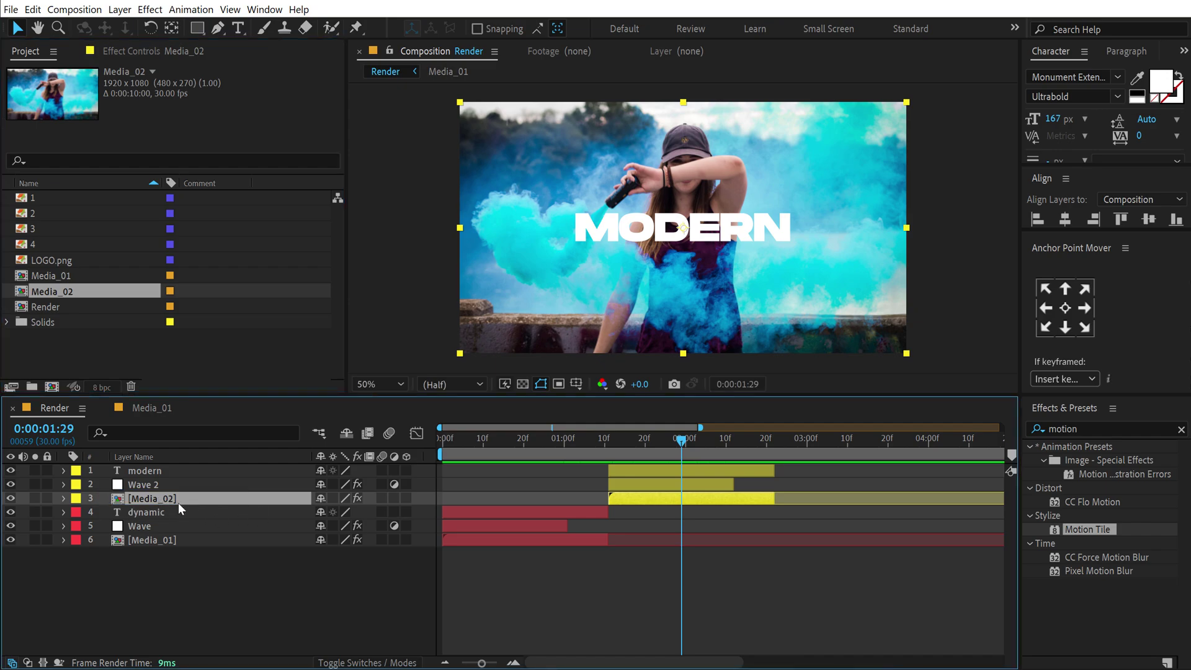
# Step: Replace the photo inside Media_02 with image 2 of the man
pyautogui.doubleClick(170, 504)
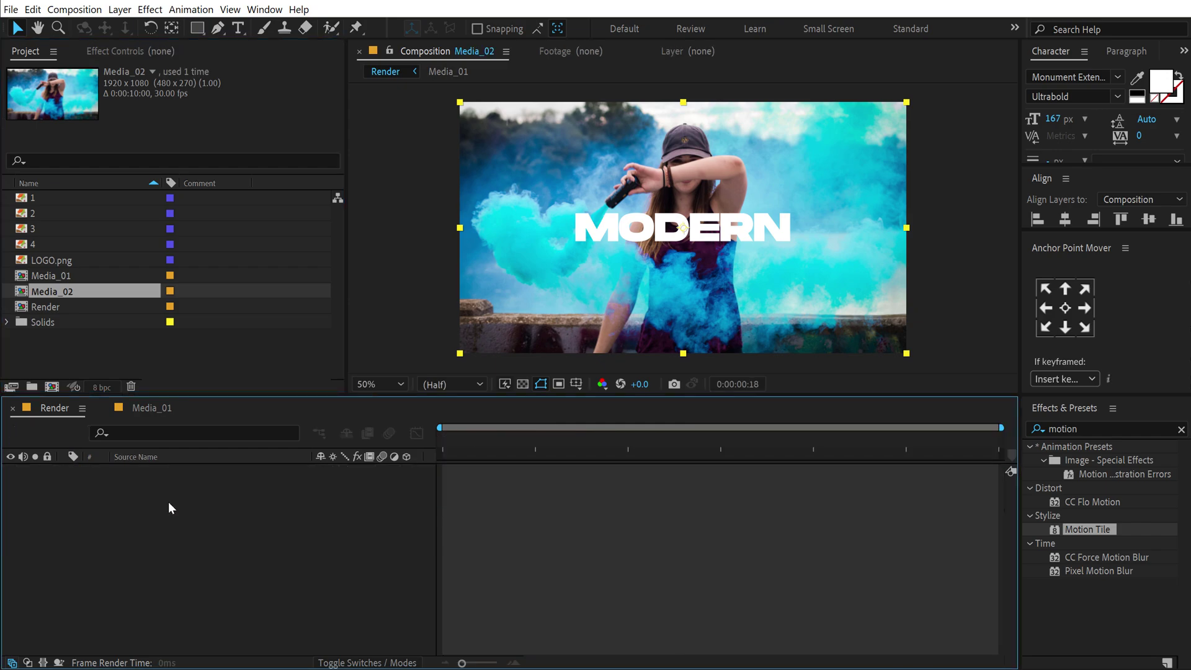
pyautogui.click(99, 364)
pyautogui.moveTo(32, 213); pyautogui.dragTo(126, 465)
pyautogui.press('s')
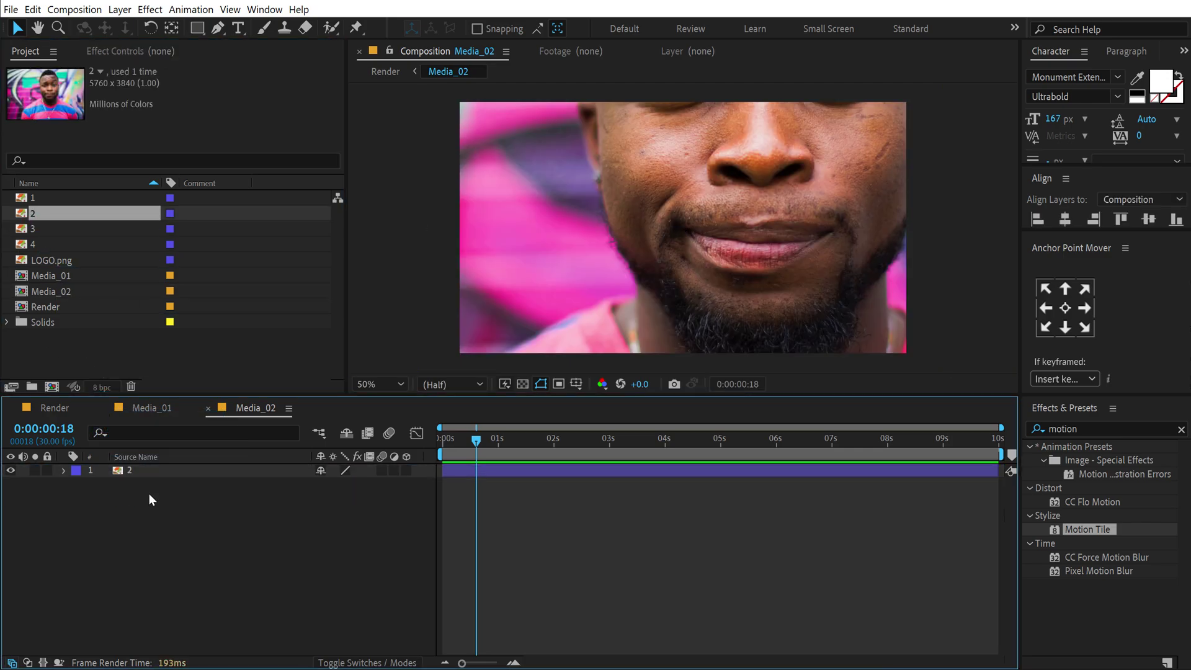
# Step: Scale the man's photo to 40% and nudge it slightly down
pyautogui.click(136, 472)
pyautogui.press('s')
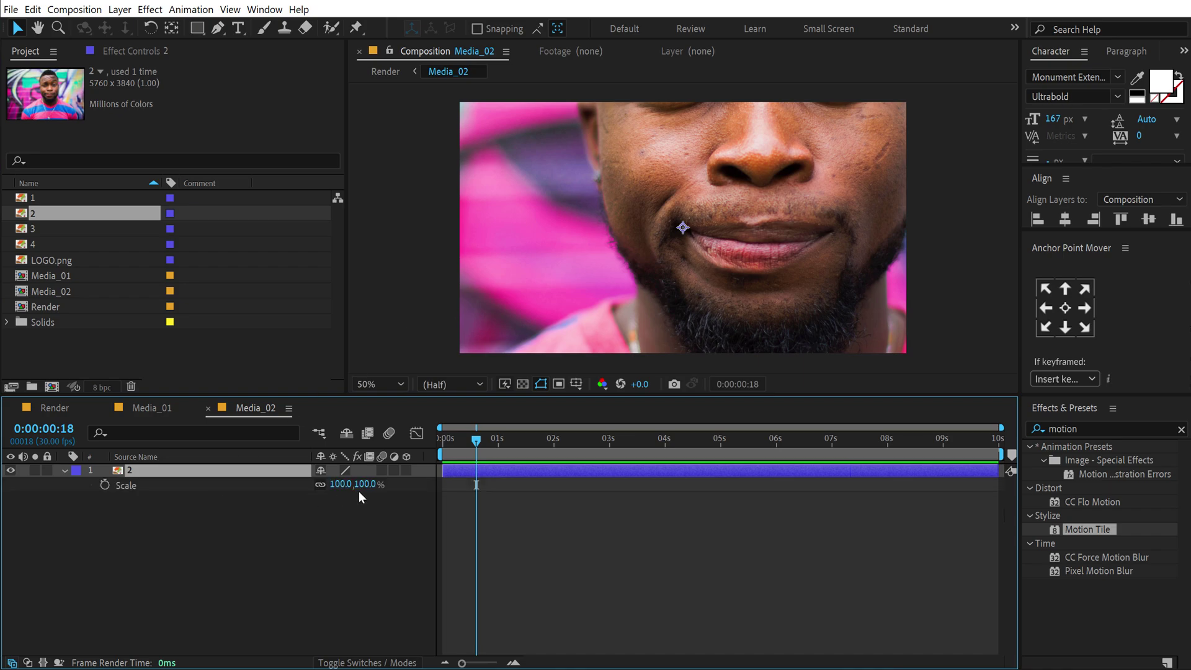
pyautogui.moveTo(358, 491); pyautogui.dragTo(326, 493)
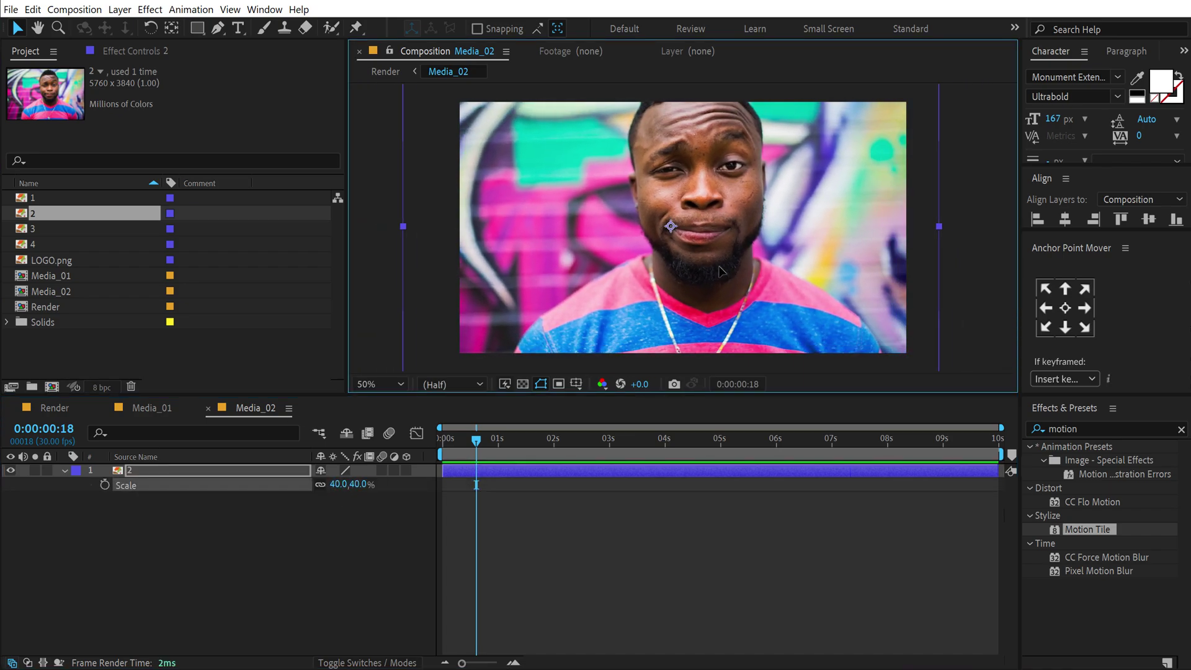
pyautogui.press(',')
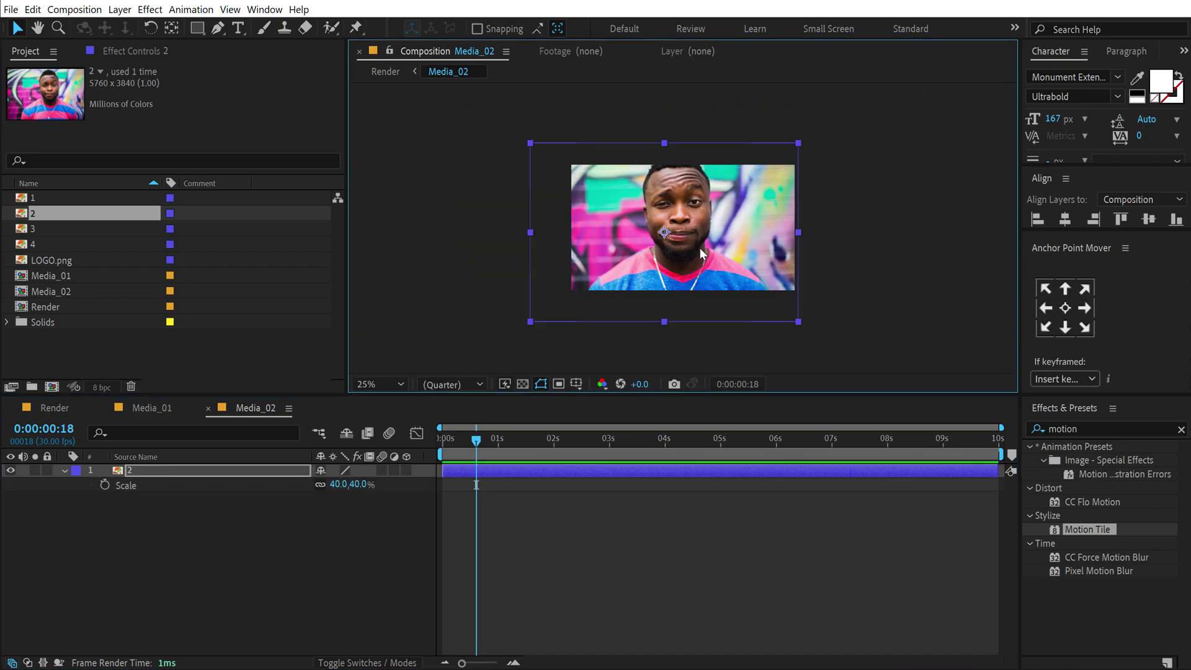
pyautogui.hotkey('shift', 'Down')
pyautogui.press('Down')
pyautogui.press('Down')
pyautogui.press('Down')
pyautogui.press('Down')
pyautogui.press('Down')
pyautogui.press('Down')
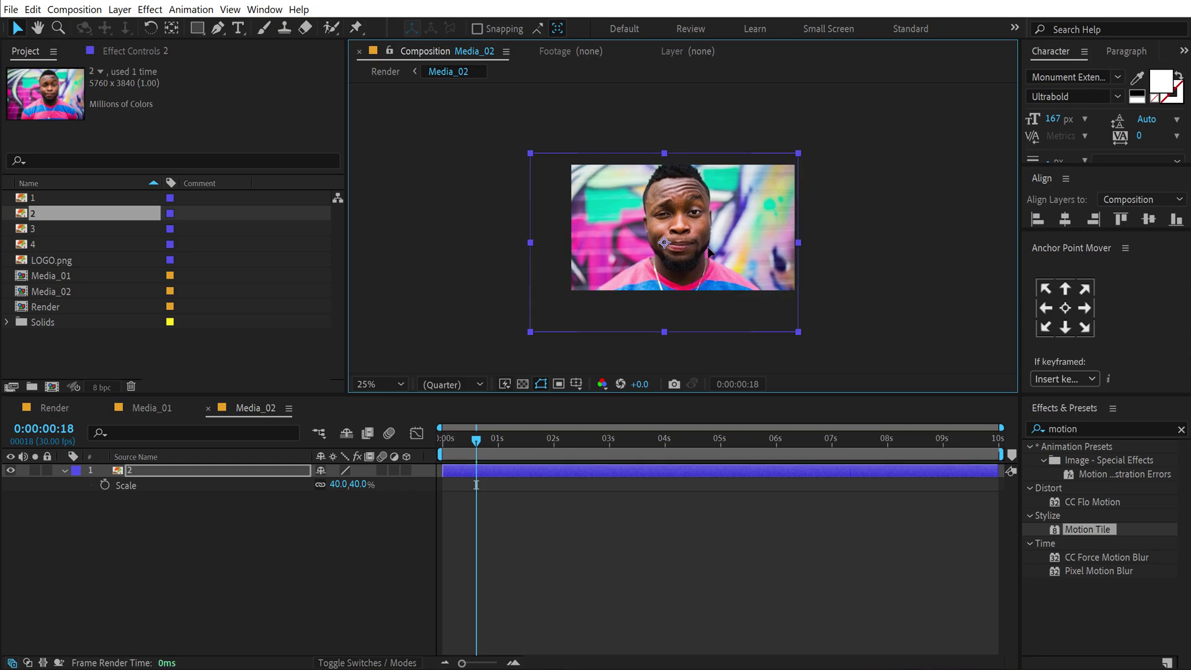
# Step: Return to Render and preview the intro with the new shot
pyautogui.click(110, 414)
pyautogui.moveTo(634, 423); pyautogui.dragTo(616, 445)
pyautogui.press('space')
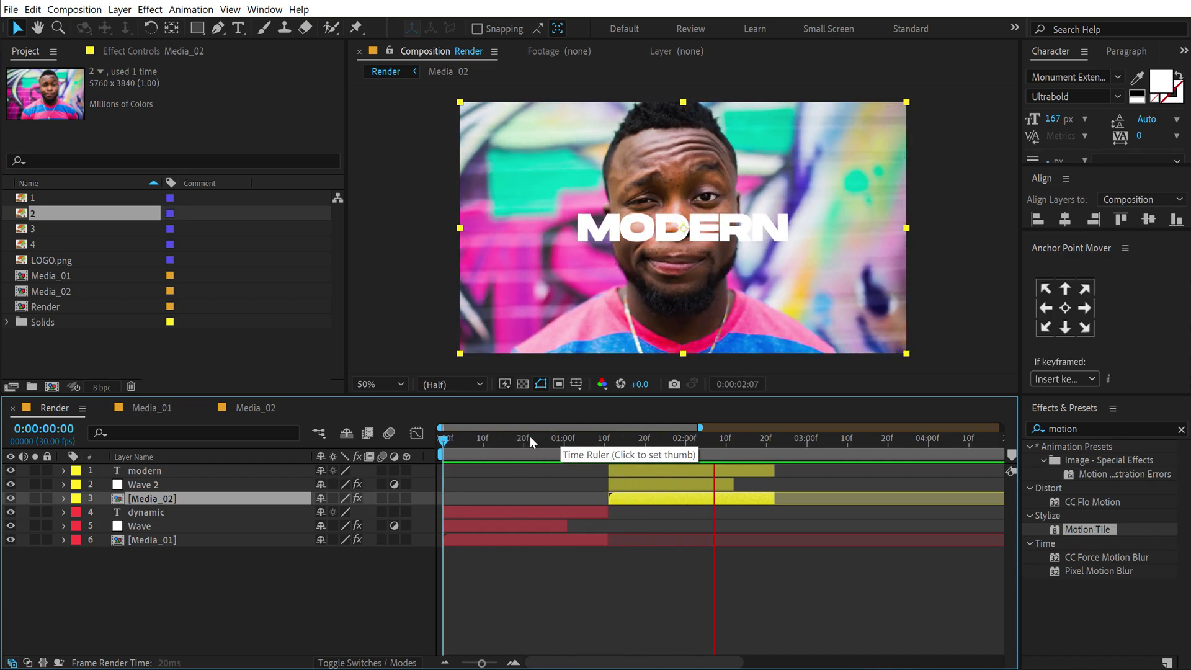
# Step: Preview the DYNAMIC and MODERN shots, then select the modern, Wave 2 and Media_02 layers
pyautogui.click(528, 440)
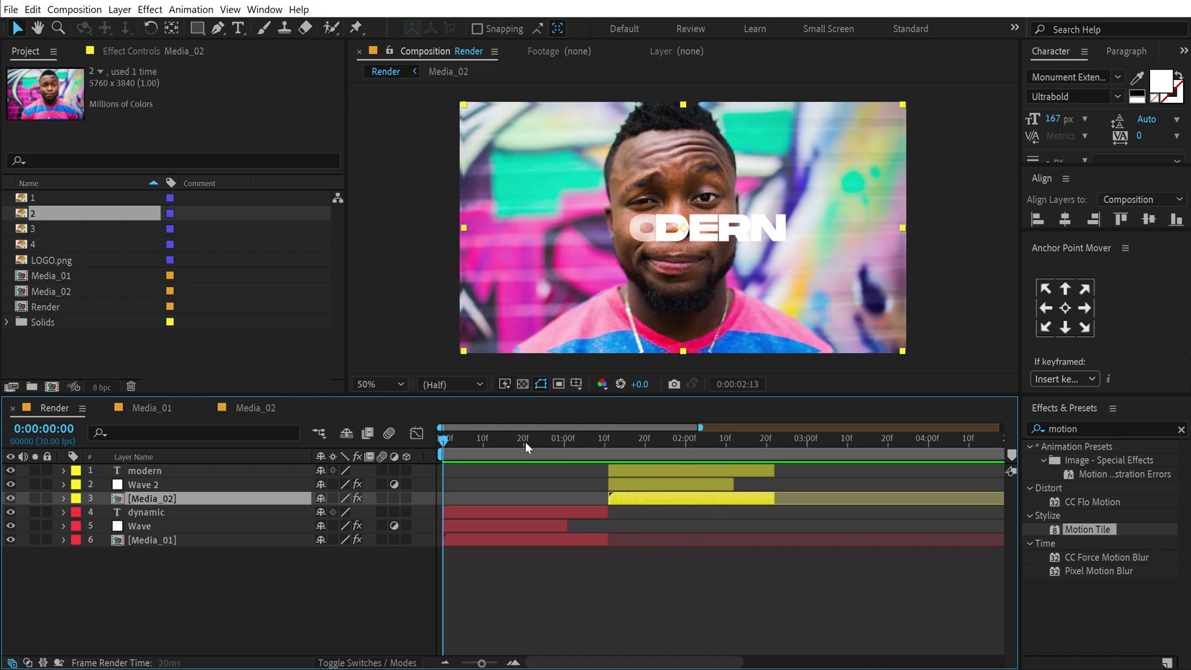
pyautogui.click(516, 440)
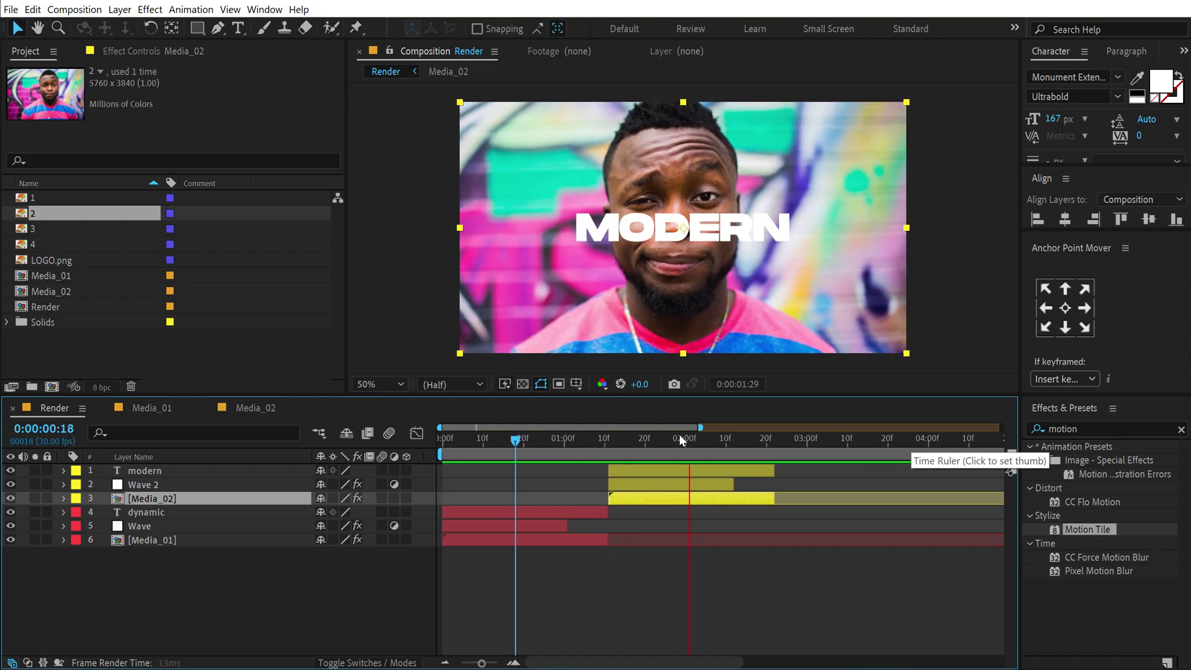
pyautogui.click(681, 439)
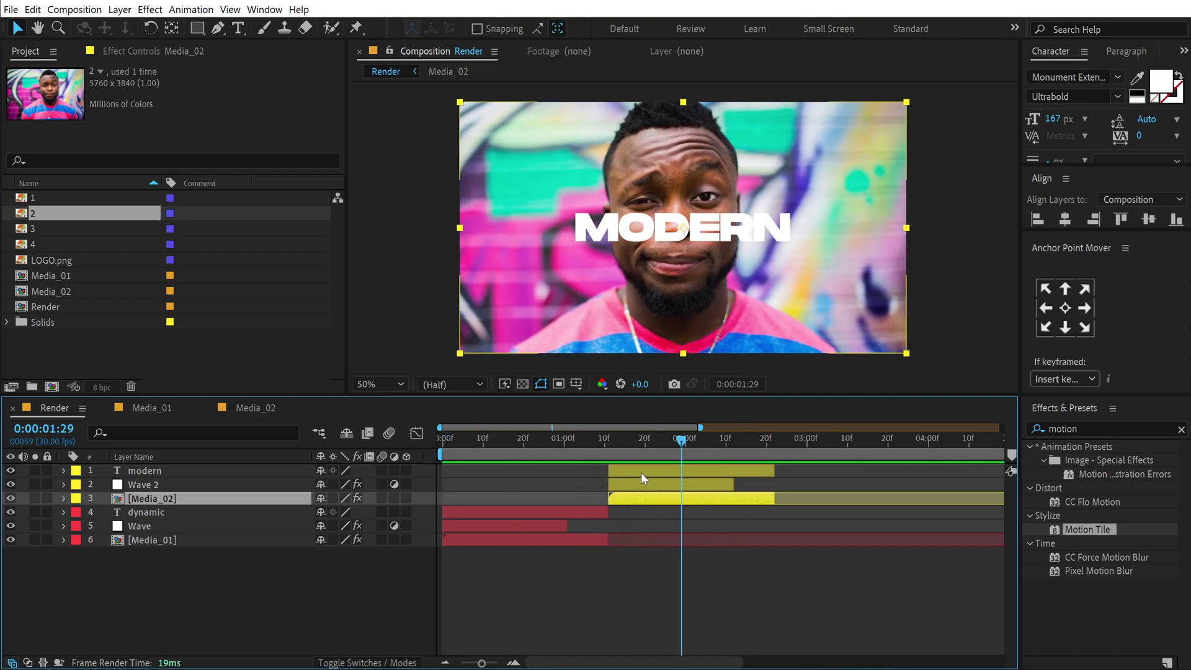
pyautogui.keyDown('shift'); pyautogui.click(156, 476); pyautogui.keyUp('shift')
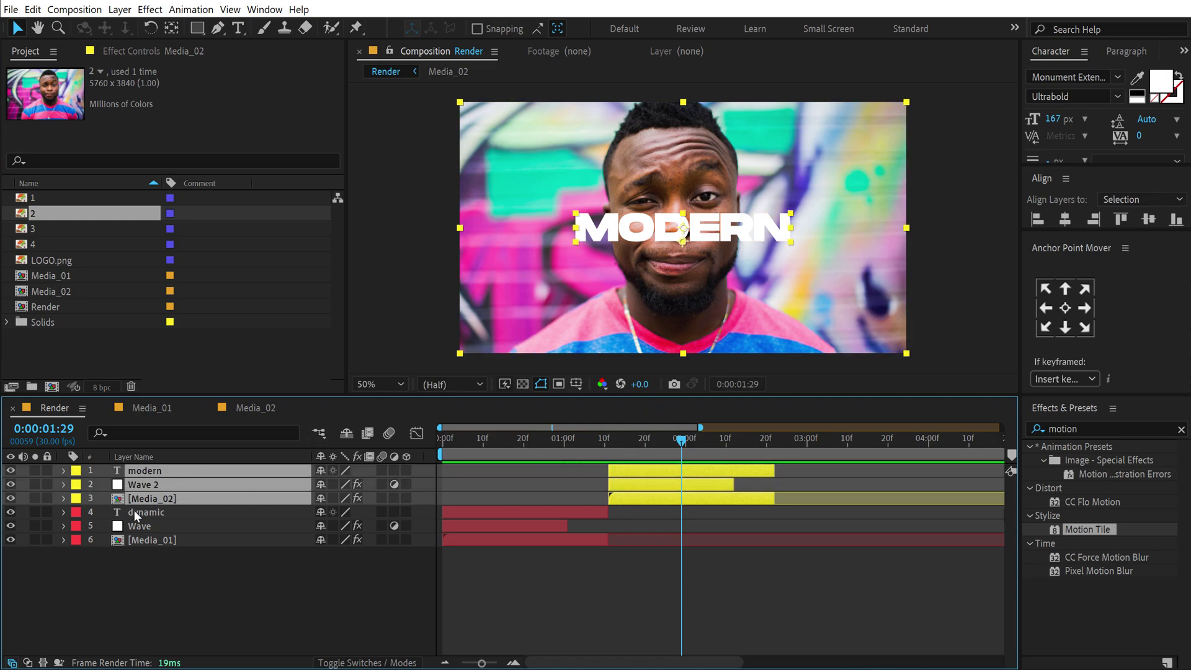
# Step: Duplicate the three MODERN layers, move them to the top, label them Blue, and start them near 03:00
pyautogui.hotkey('ctrl', 'd')
pyautogui.moveTo(162, 495); pyautogui.dragTo(161, 479)
pyautogui.click(76, 471)
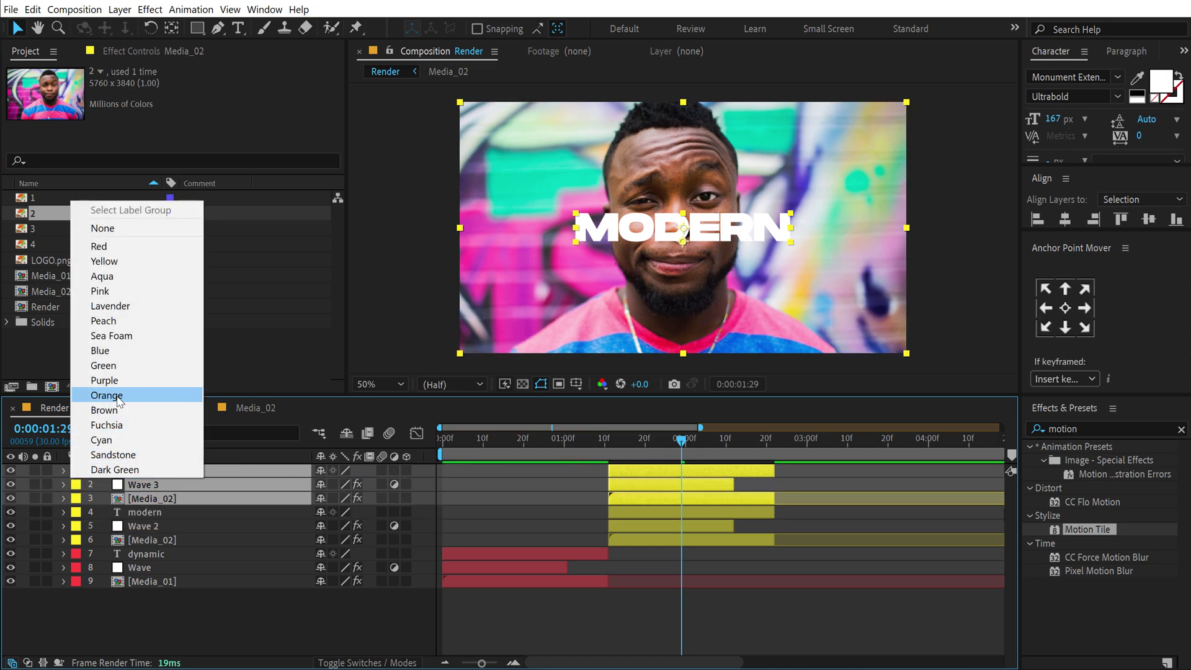
pyautogui.click(100, 350)
pyautogui.moveTo(623, 482); pyautogui.dragTo(779, 489)
pyautogui.click(713, 642)
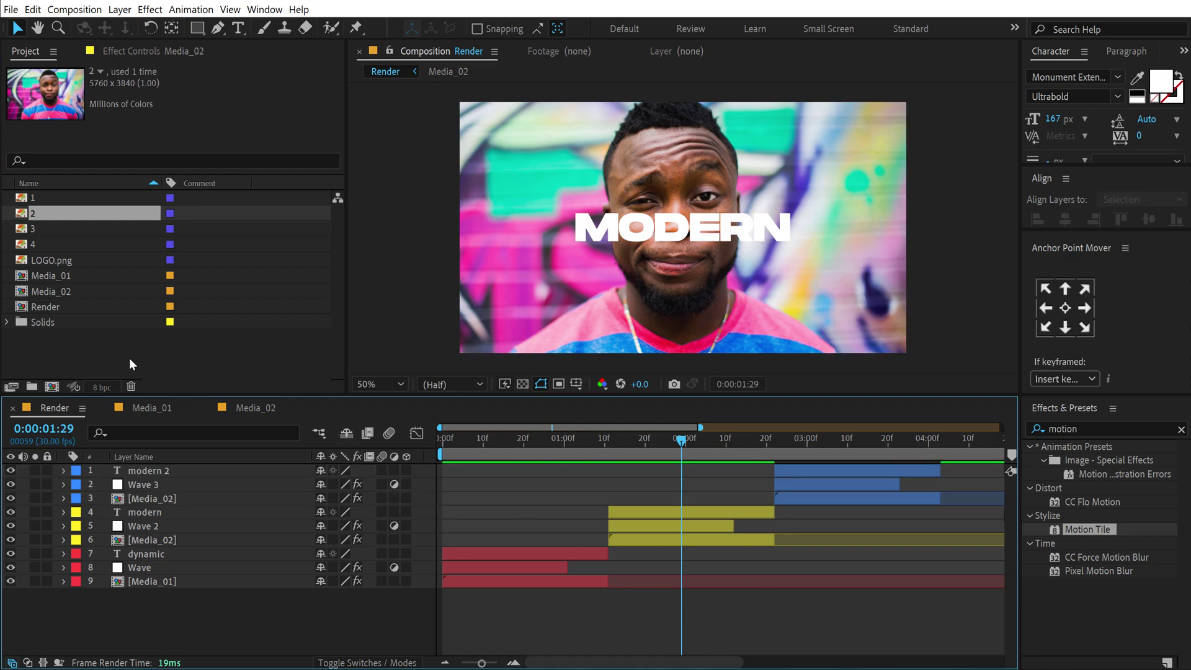
# Step: Duplicate the Media_02 precomp as Media_03 and swap it into the copied media layer
pyautogui.click(57, 288)
pyautogui.hotkey('ctrl', 'd')
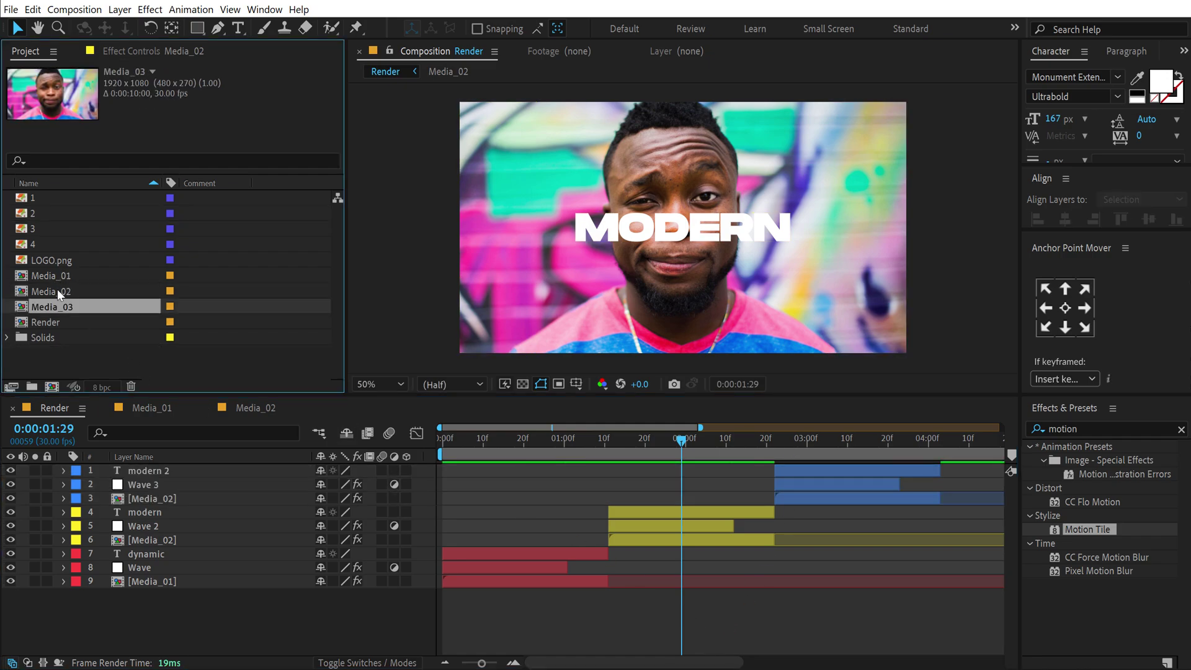
pyautogui.click(157, 498)
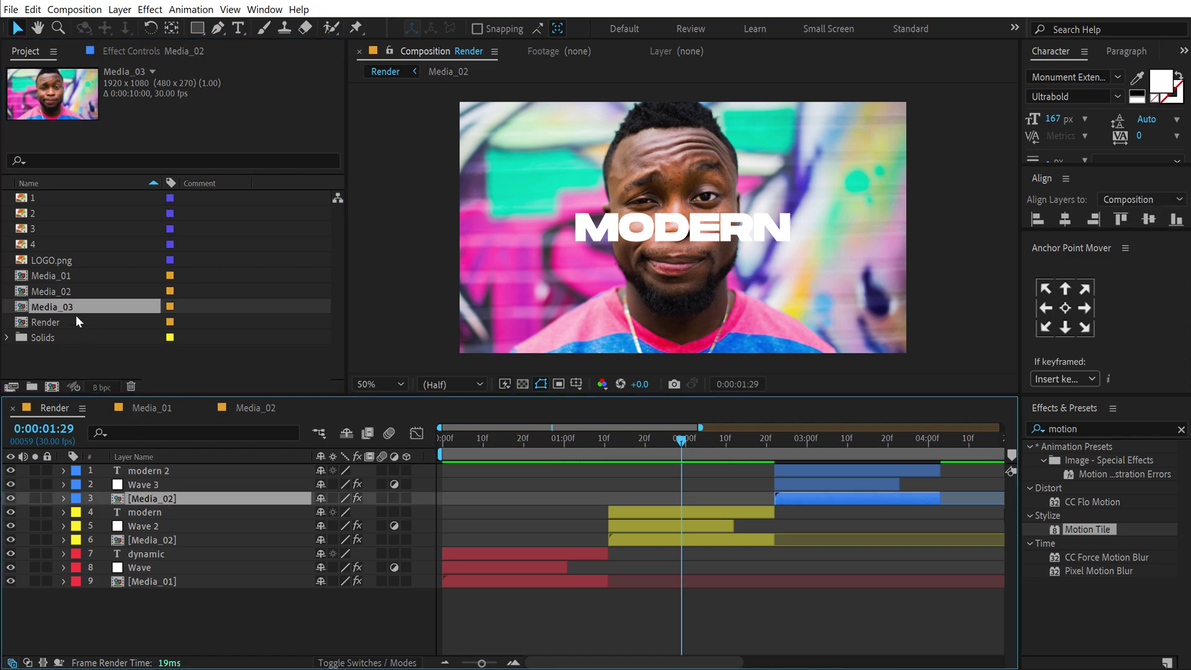
pyautogui.moveTo(75, 314); pyautogui.dragTo(155, 497)
# Step: Retype the copied MODERN text as 'fresh'
pyautogui.click(172, 470)
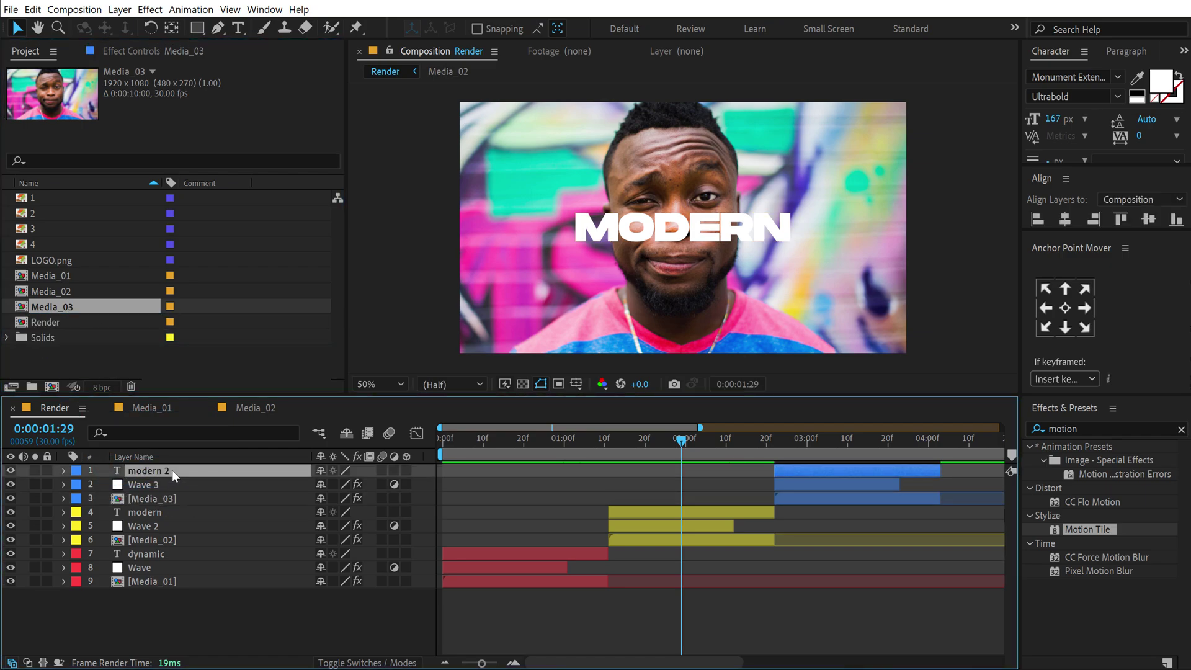
pyautogui.hotkey('ctrl', 't')
pyautogui.write('fresh')
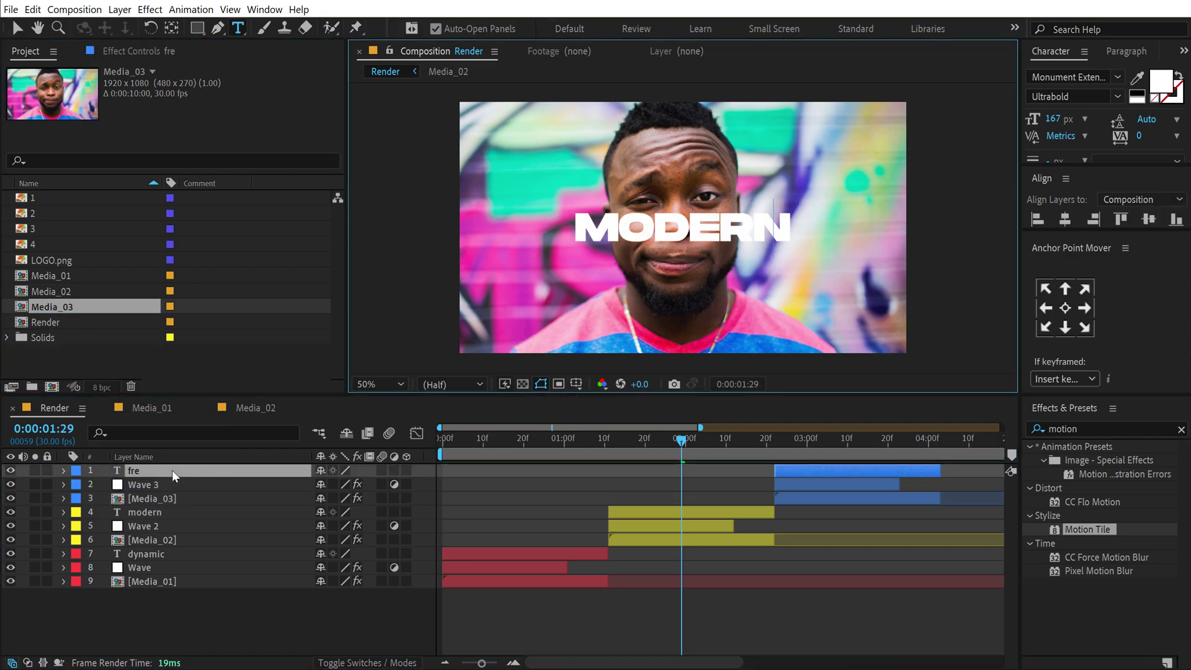
pyautogui.click(549, 546)
pyautogui.click(789, 438)
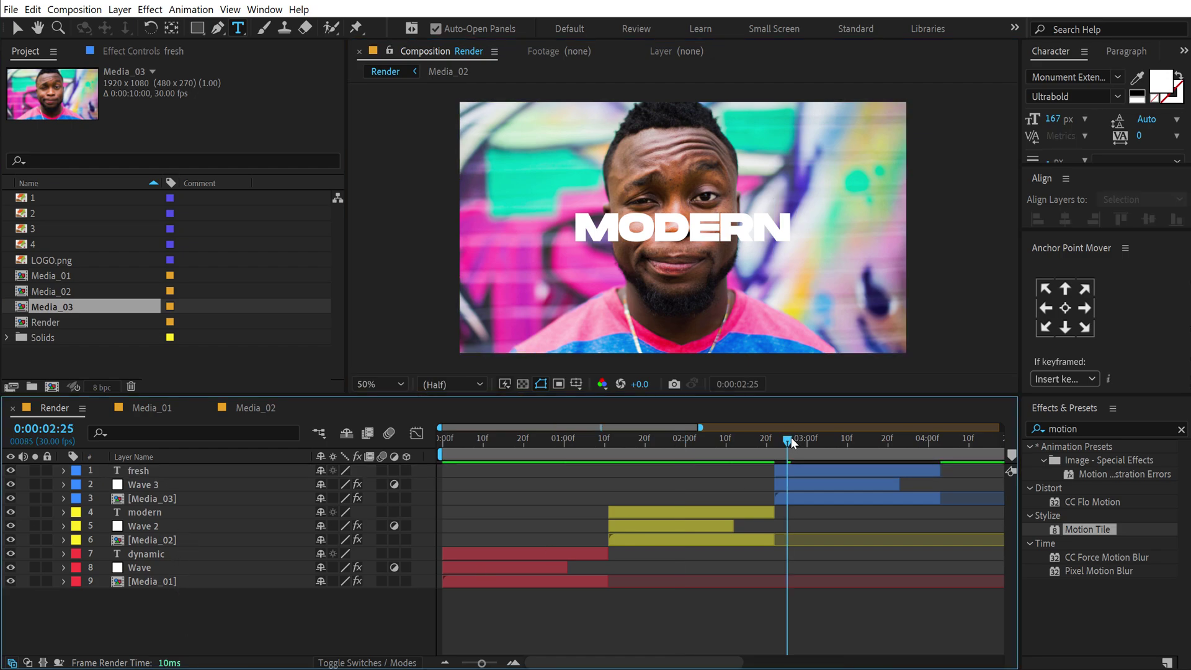
# Step: Place image 3, the woman with a camera, in Media_03 at 53% scale and reposition it
pyautogui.click(862, 438)
pyautogui.doubleClick(149, 497)
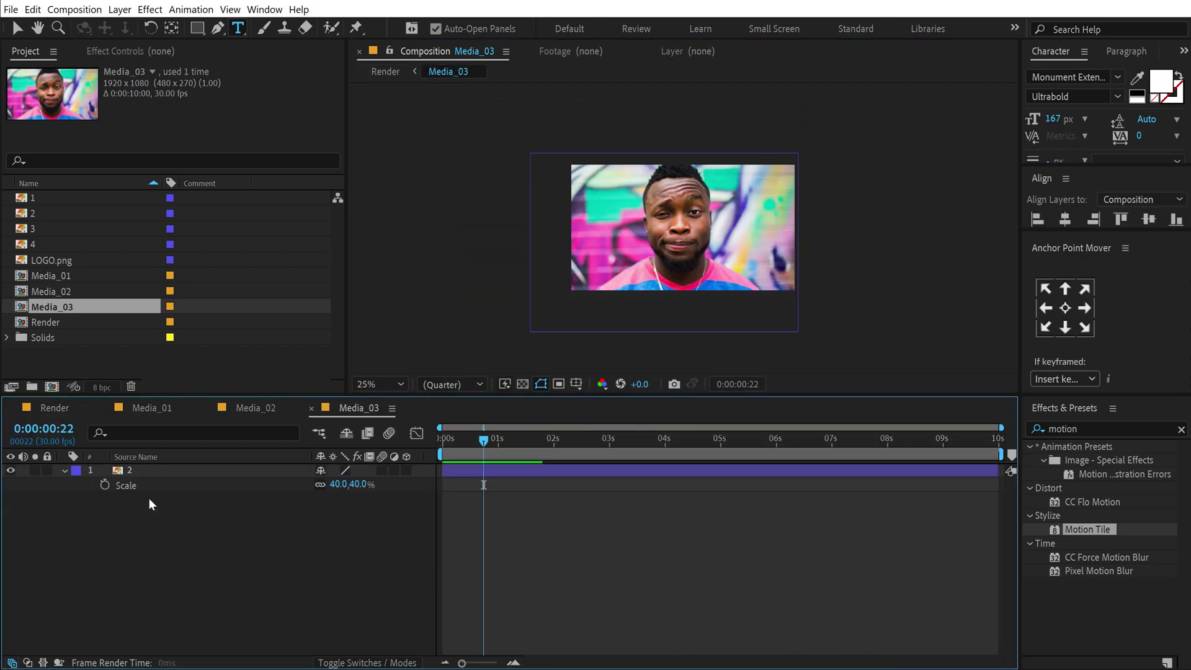
pyautogui.moveTo(40, 229); pyautogui.dragTo(141, 470)
pyautogui.press('s')
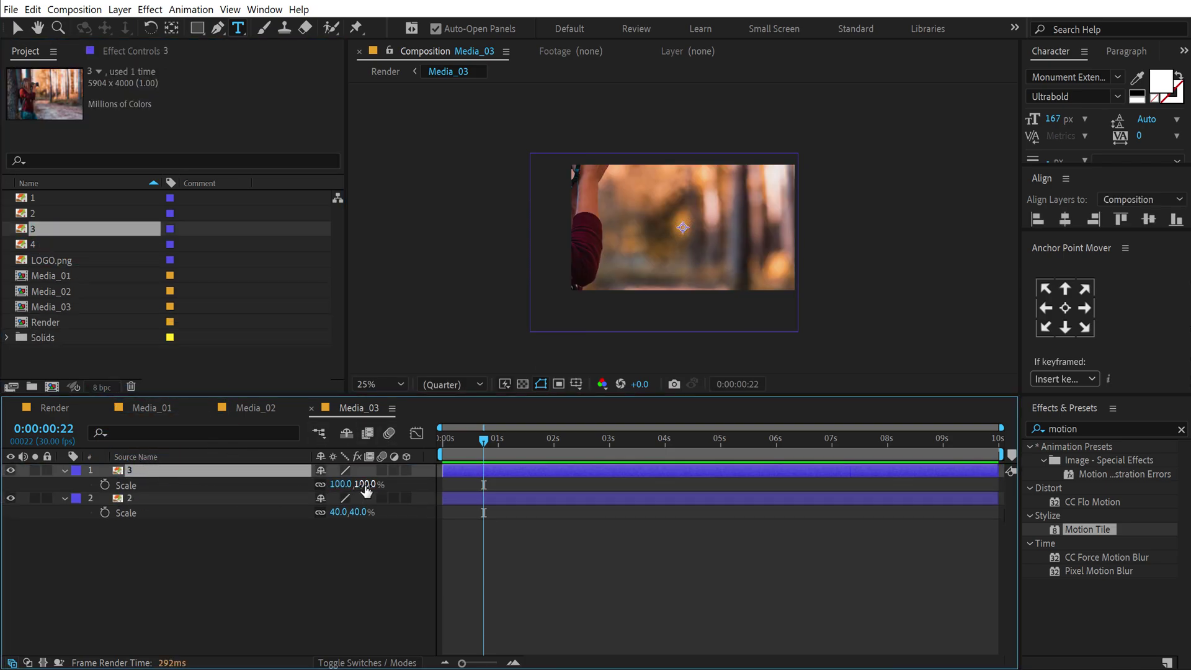
pyautogui.moveTo(330, 485)
pyautogui.mouseDown()
pyautogui.moveTo(366, 484)
pyautogui.moveTo(315, 485)
pyautogui.mouseUp()
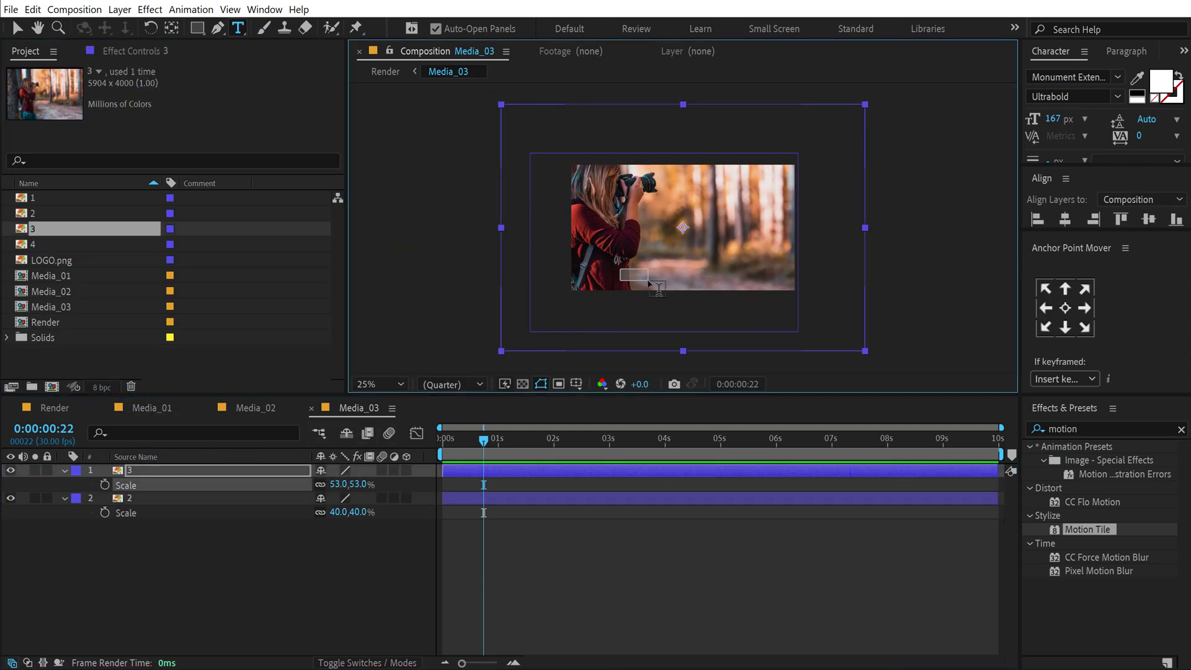
pyautogui.press('v')
pyautogui.moveTo(639, 254); pyautogui.dragTo(679, 276)
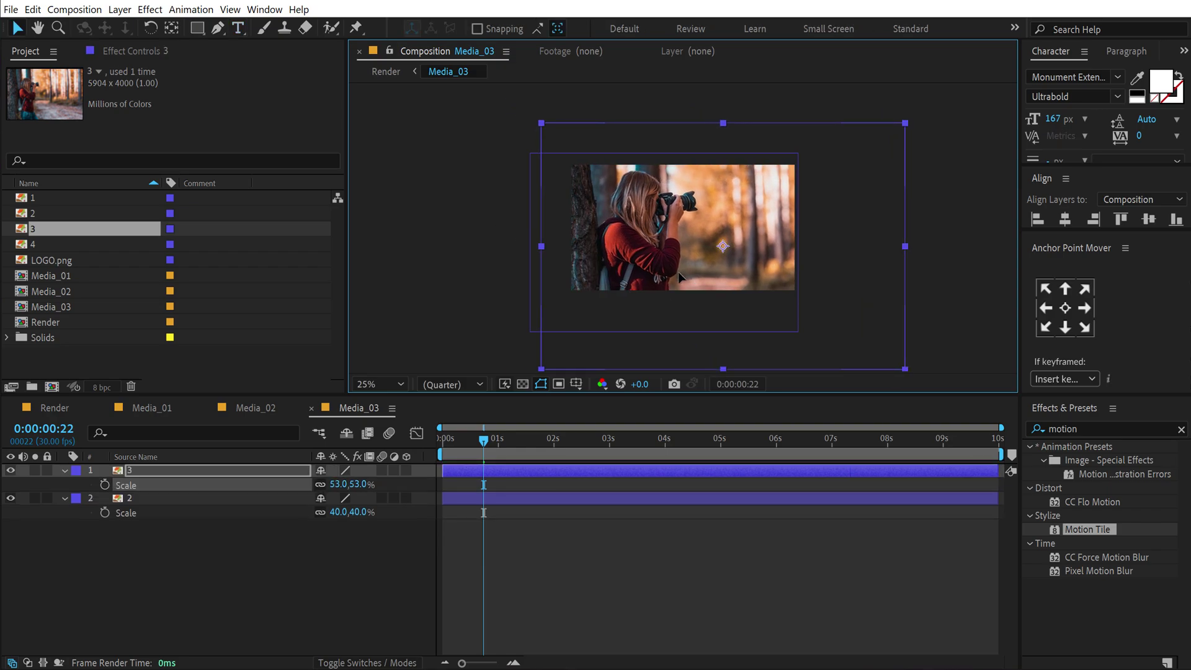
# Step: Return to the Render composition and scrub through the intro to check the shots
pyautogui.click(67, 407)
pyautogui.moveTo(738, 435); pyautogui.dragTo(781, 444)
pyautogui.press('-')
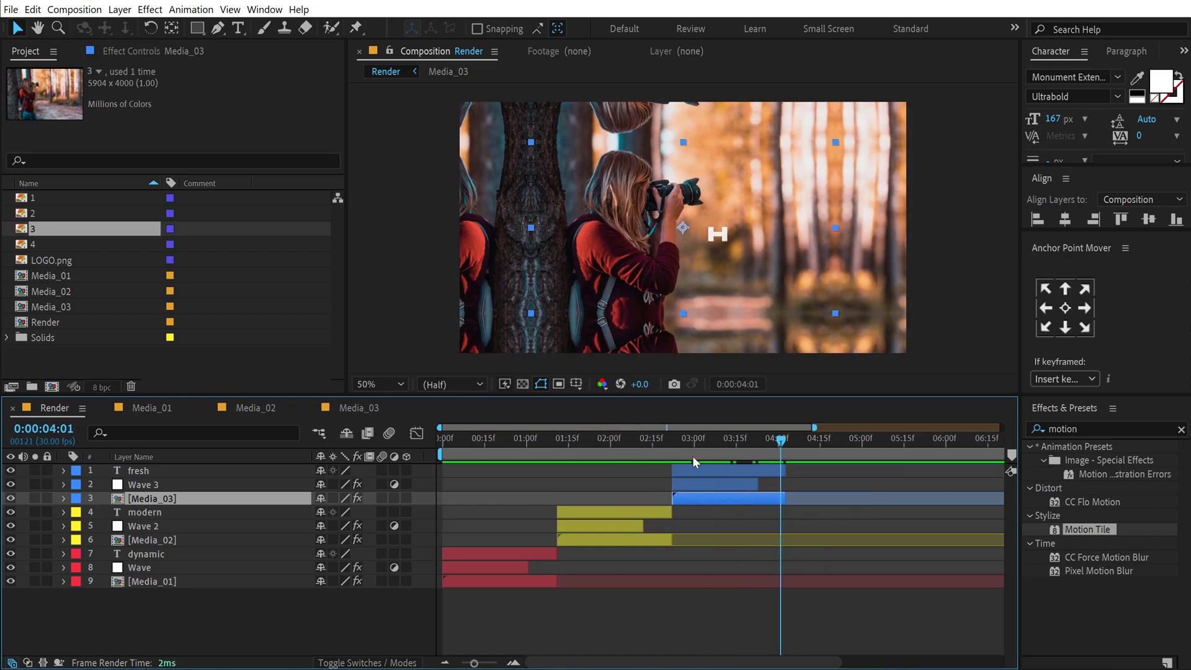
# Step: Duplicate the fresh, Wave 3 and Media_03 layers, label them Aqua, and start them at 04:01
pyautogui.keyDown('shift'); pyautogui.click(143, 473); pyautogui.keyUp('shift')
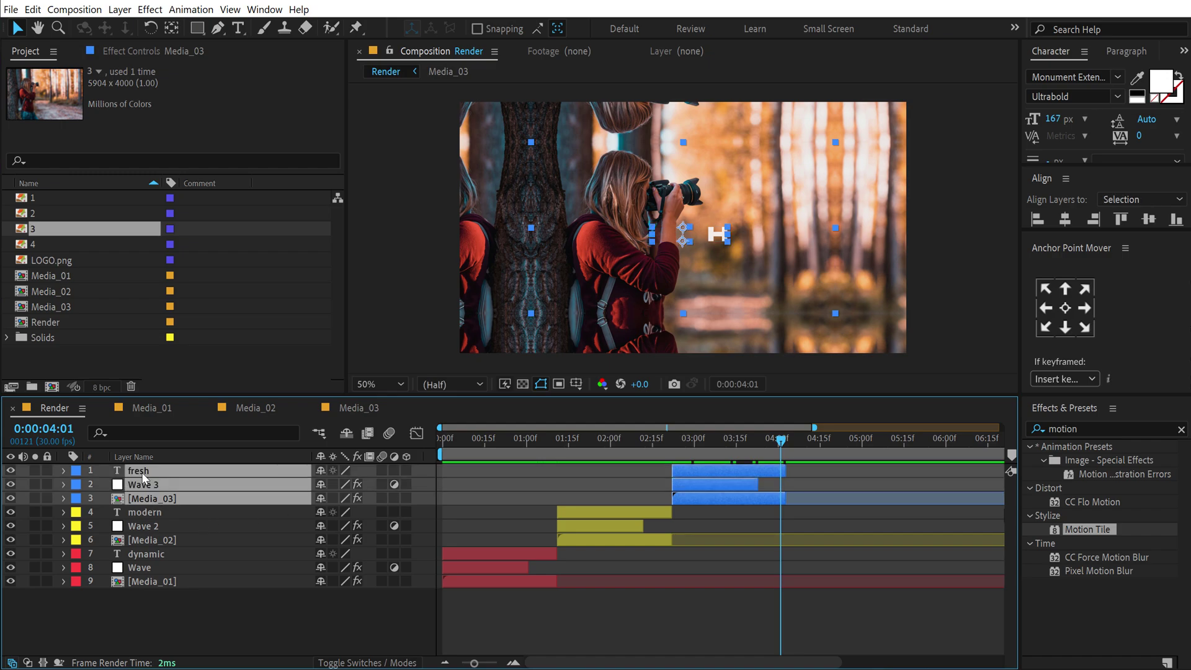
pyautogui.hotkey('ctrl', 'd')
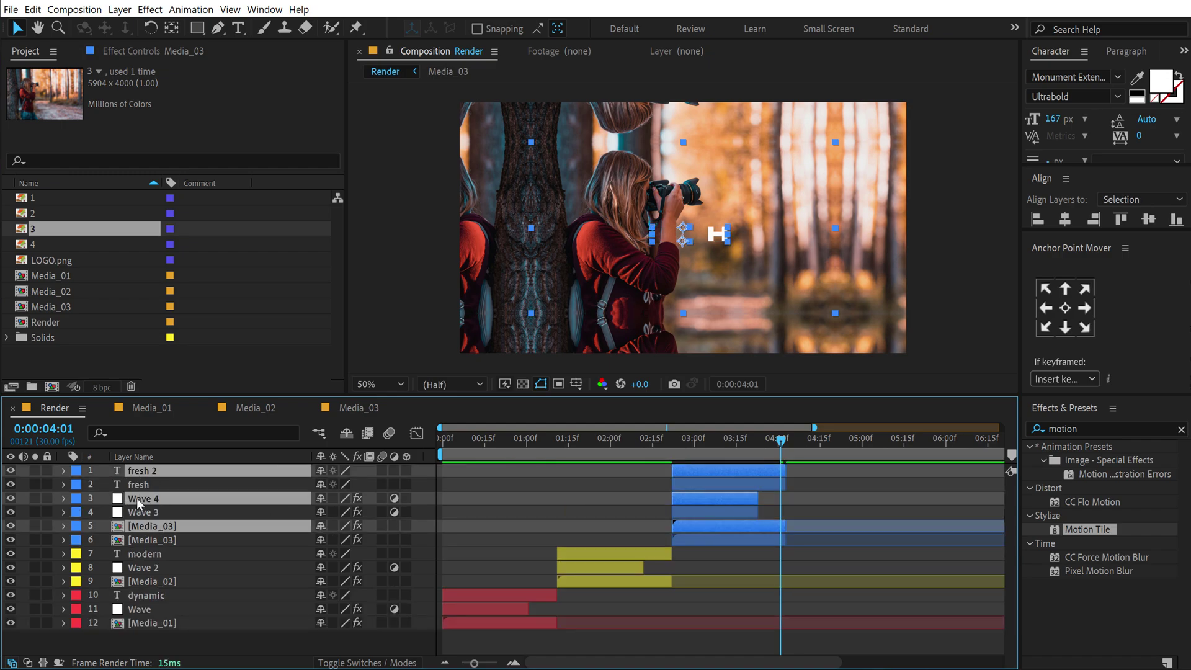
pyautogui.moveTo(136, 497); pyautogui.dragTo(130, 480)
pyautogui.click(76, 484)
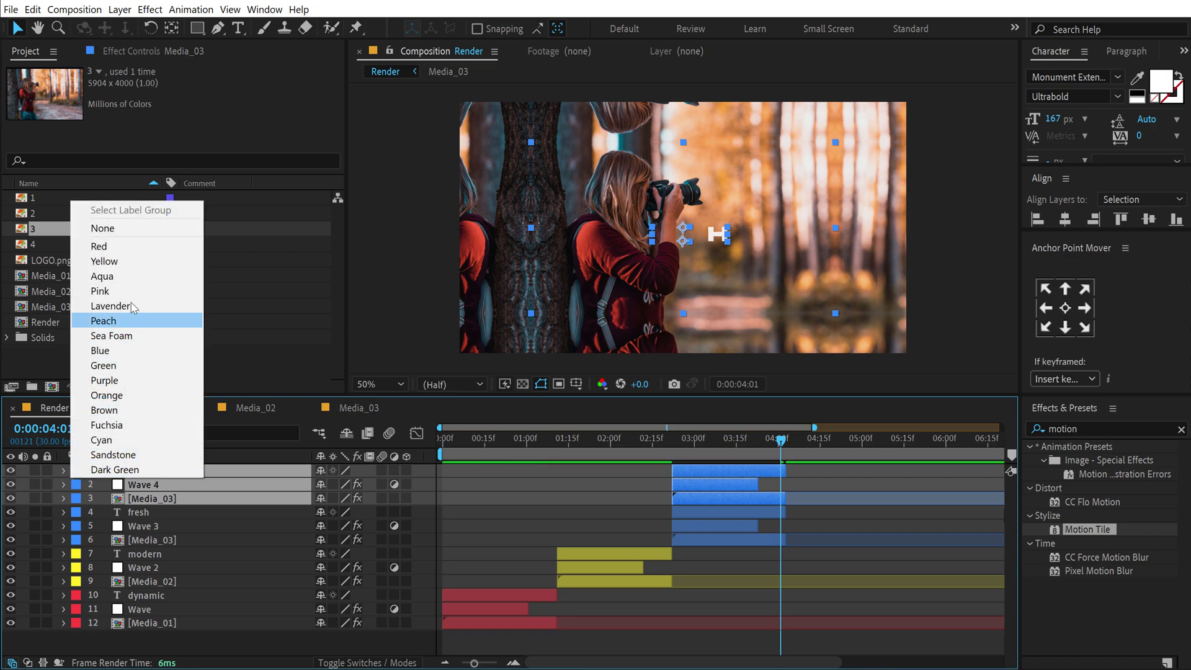
pyautogui.click(123, 280)
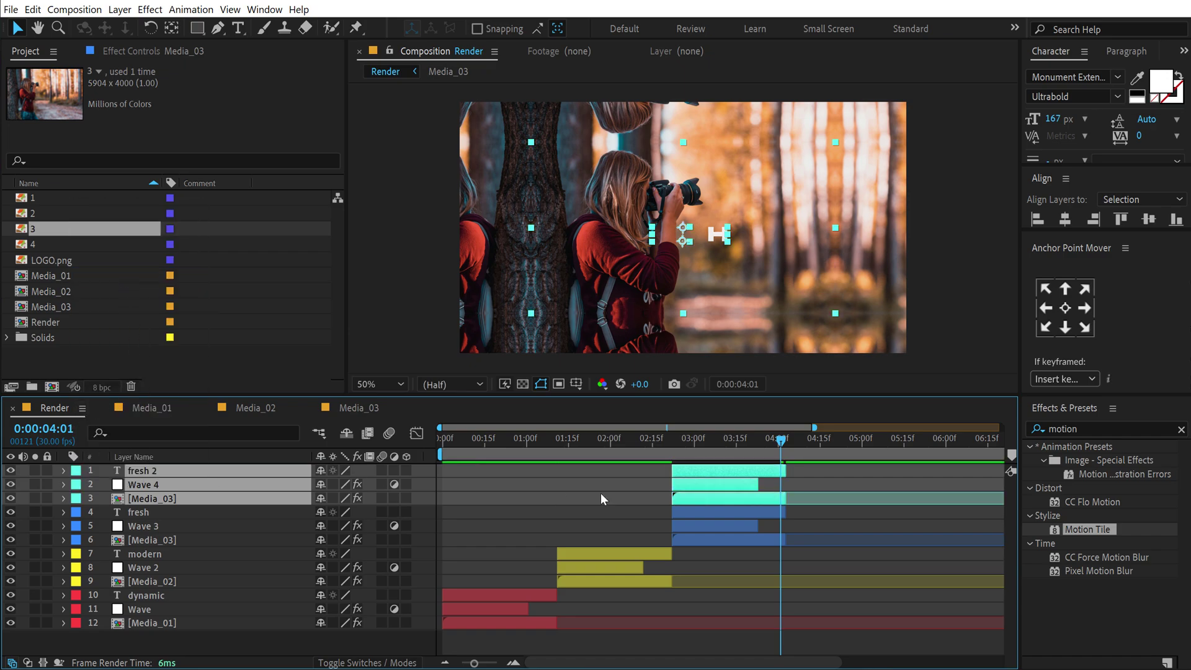
pyautogui.moveTo(686, 490); pyautogui.dragTo(801, 483)
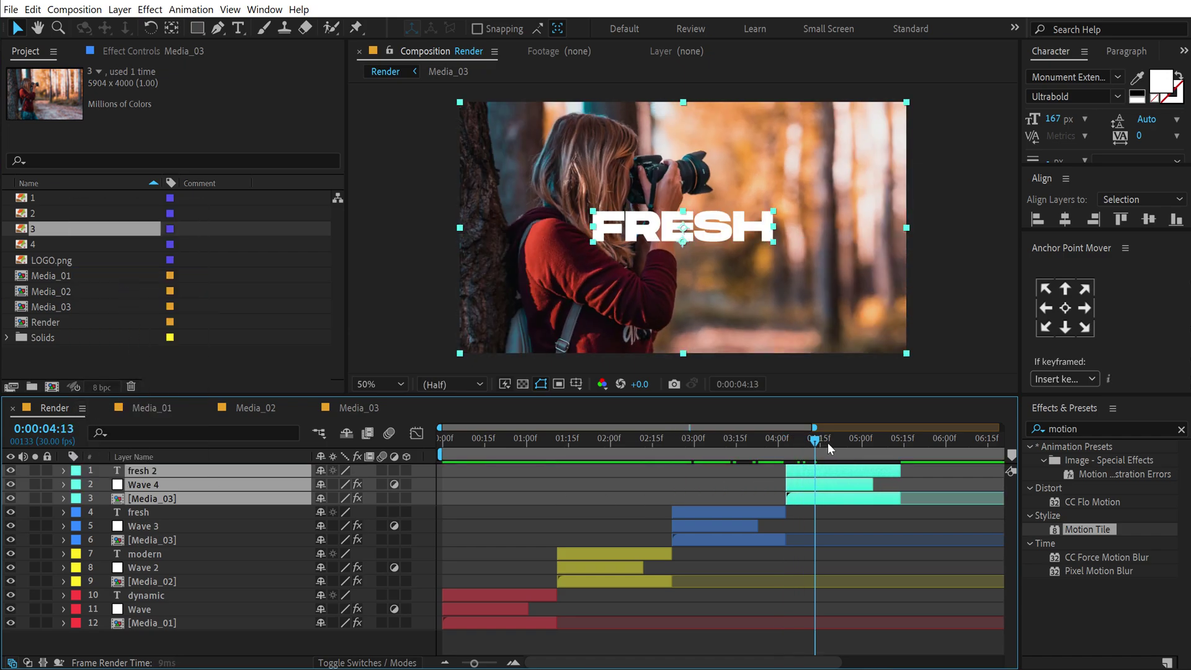
pyautogui.moveTo(828, 441); pyautogui.dragTo(834, 441)
pyautogui.click(147, 631)
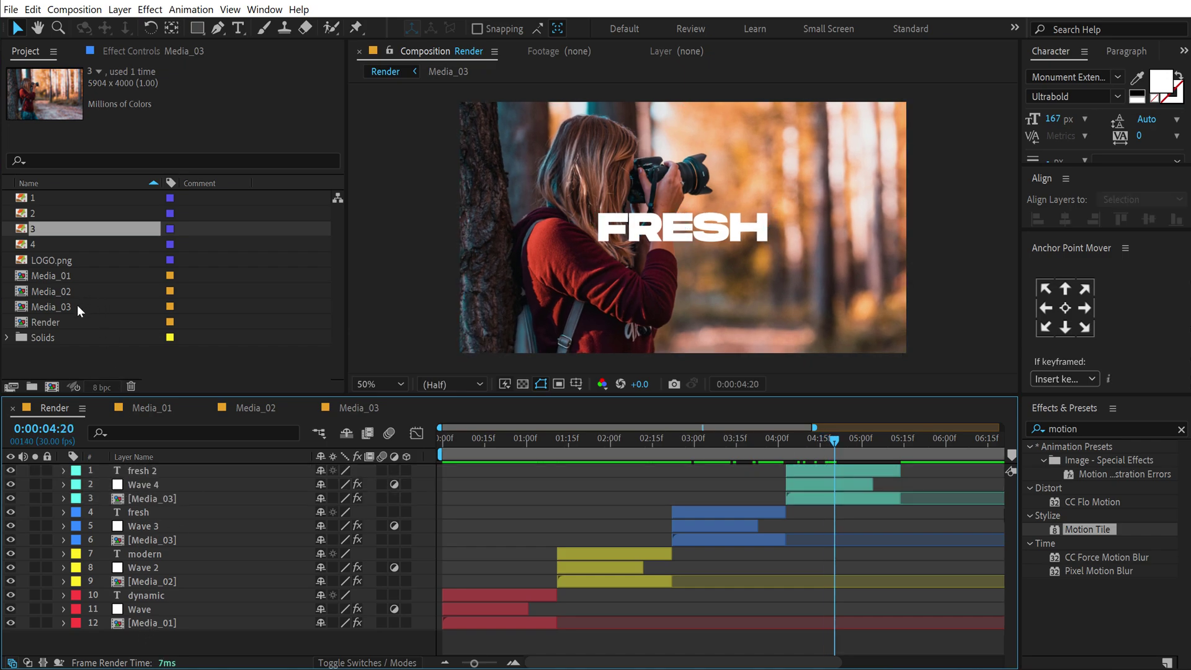
# Step: Duplicate Media_03 as Media_04 and swap it into the copied media layer
pyautogui.click(77, 304)
pyautogui.hotkey('ctrl', 'd')
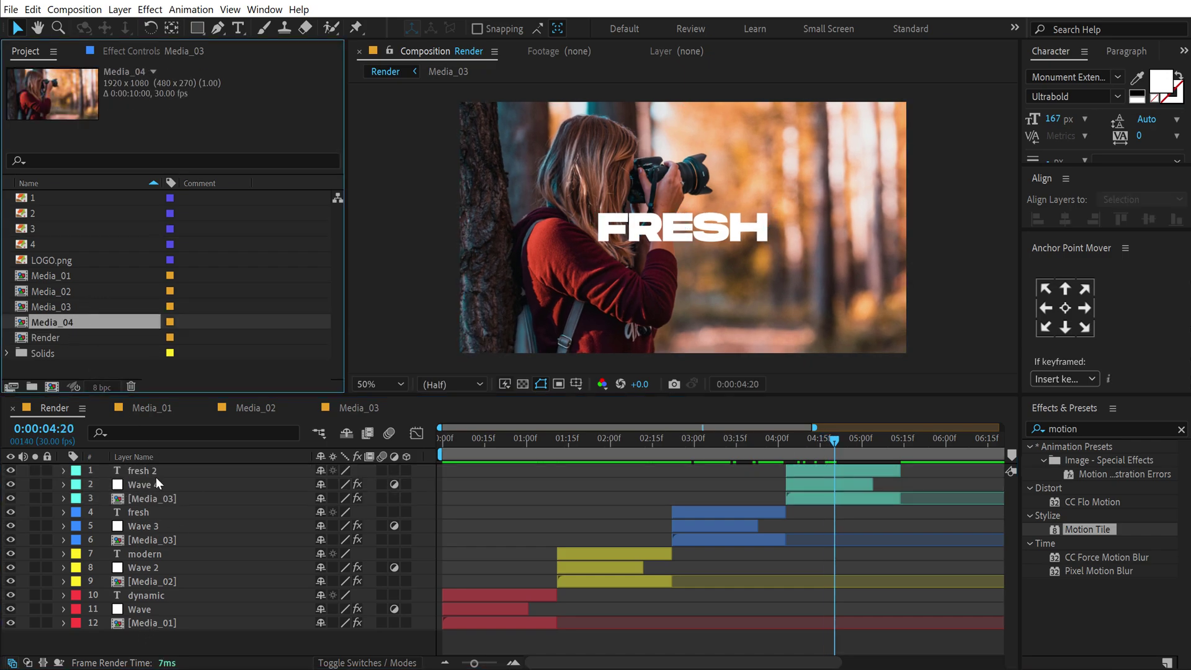
pyautogui.click(170, 500)
pyautogui.moveTo(67, 322); pyautogui.dragTo(158, 497)
pyautogui.click(815, 444)
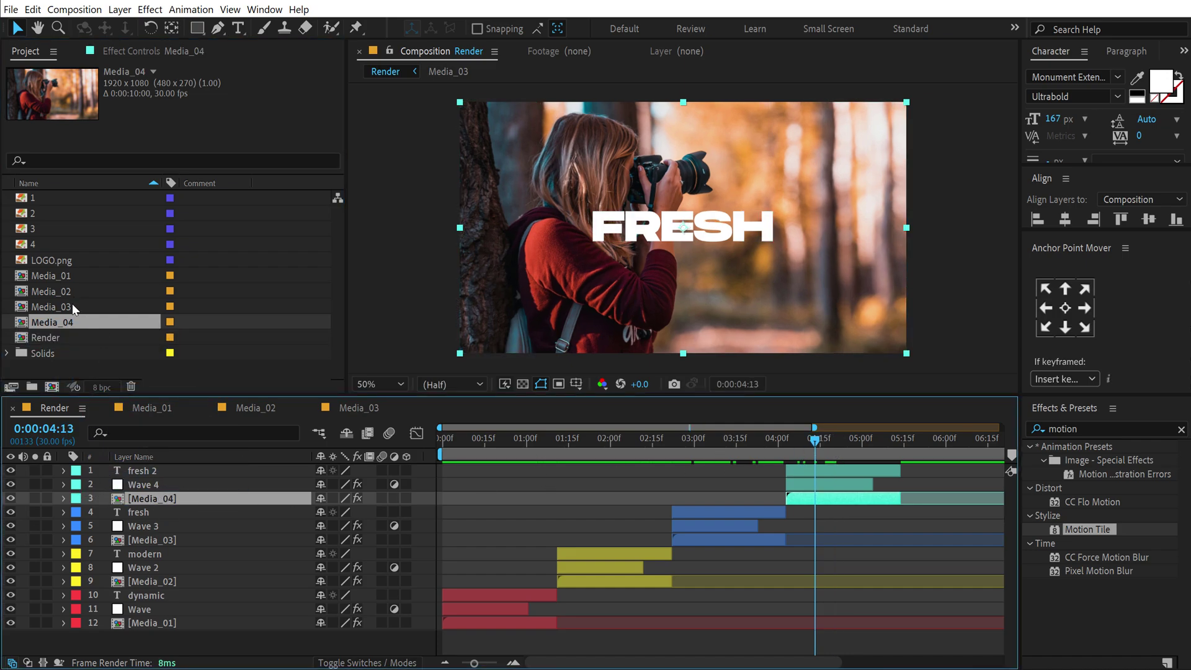
# Step: Rename the Media_04 composition to 'Logo'
pyautogui.click(65, 323)
pyautogui.press('Return')
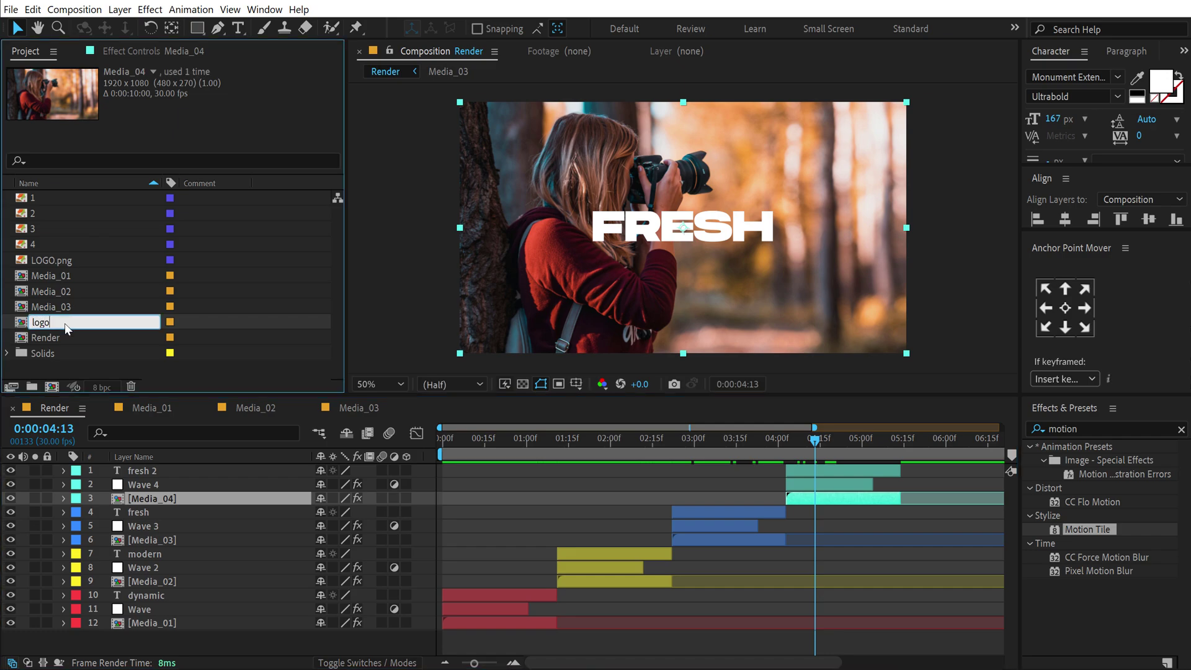
pyautogui.write('Logo')
pyautogui.press('Return')
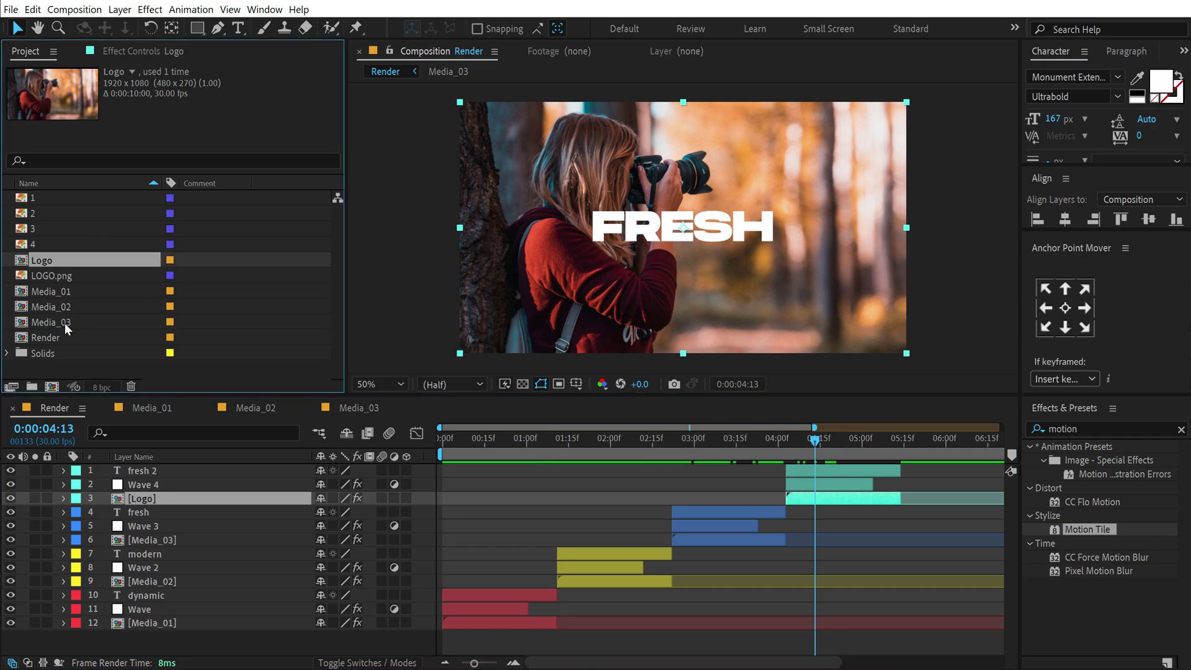
pyautogui.click(148, 471)
# Step: Hide the fresh 2 text layer and place LOGO.png in the Logo composition
pyautogui.click(11, 470)
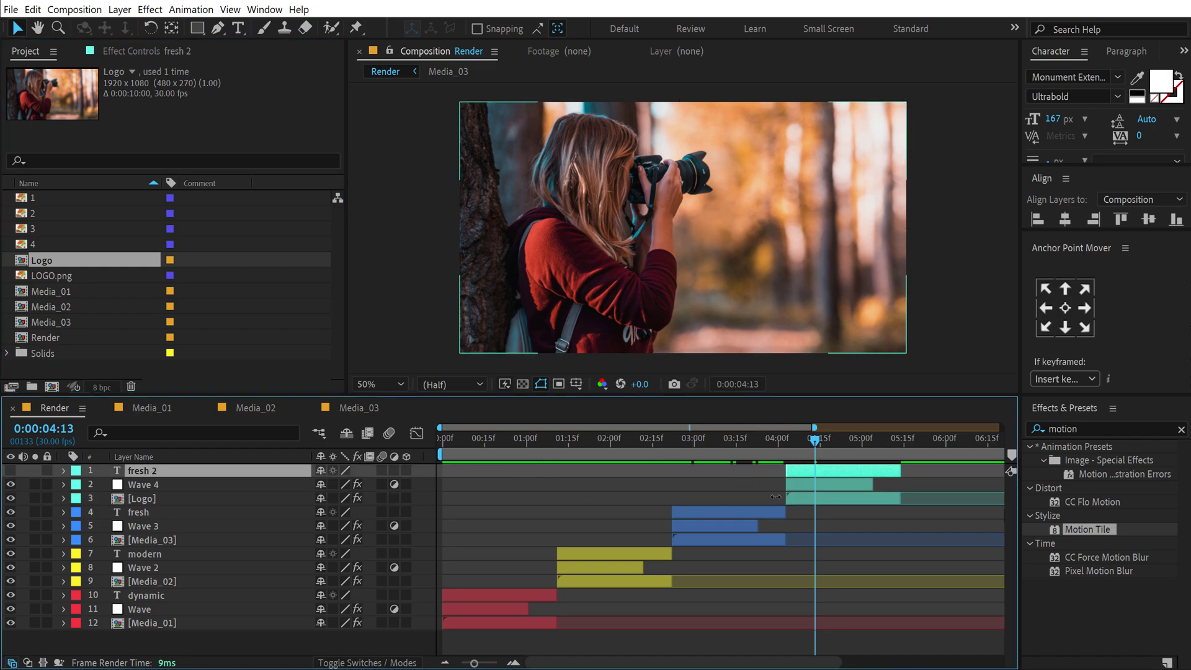
pyautogui.doubleClick(146, 499)
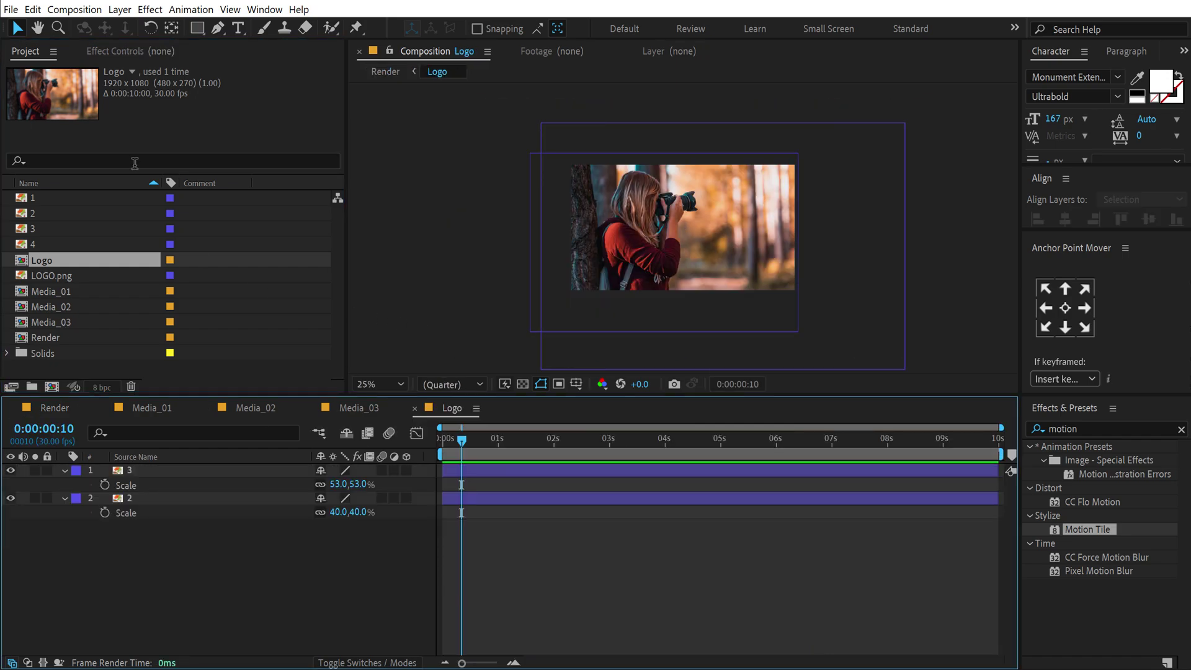
pyautogui.moveTo(50, 275); pyautogui.dragTo(707, 223)
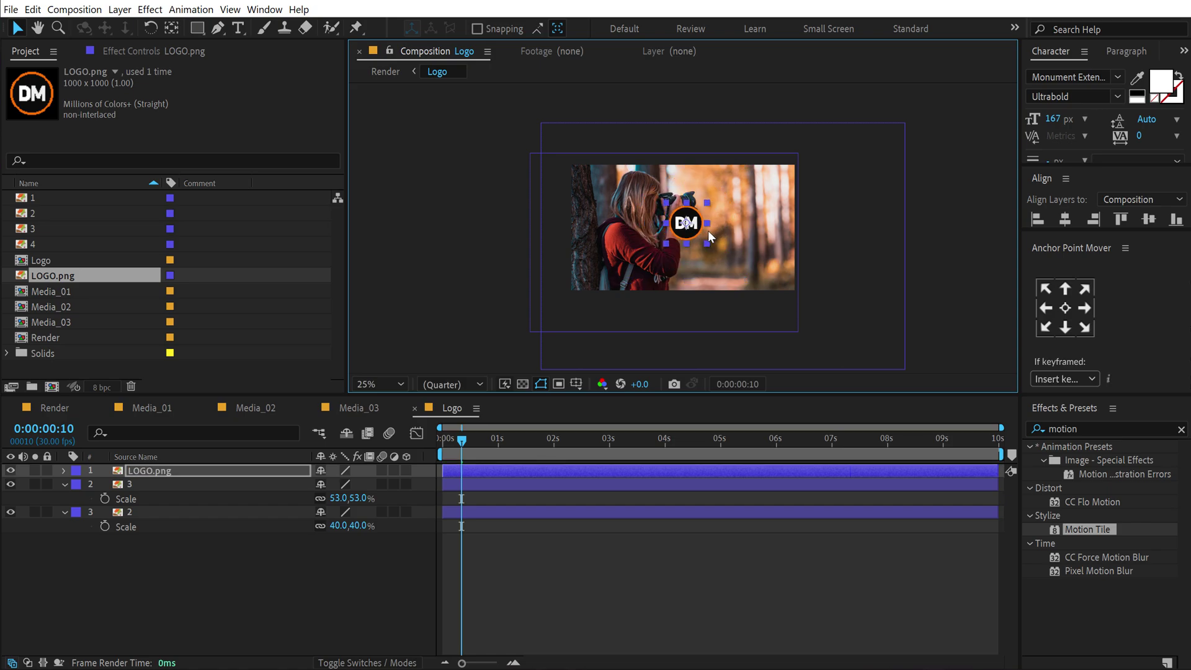
pyautogui.press('.')
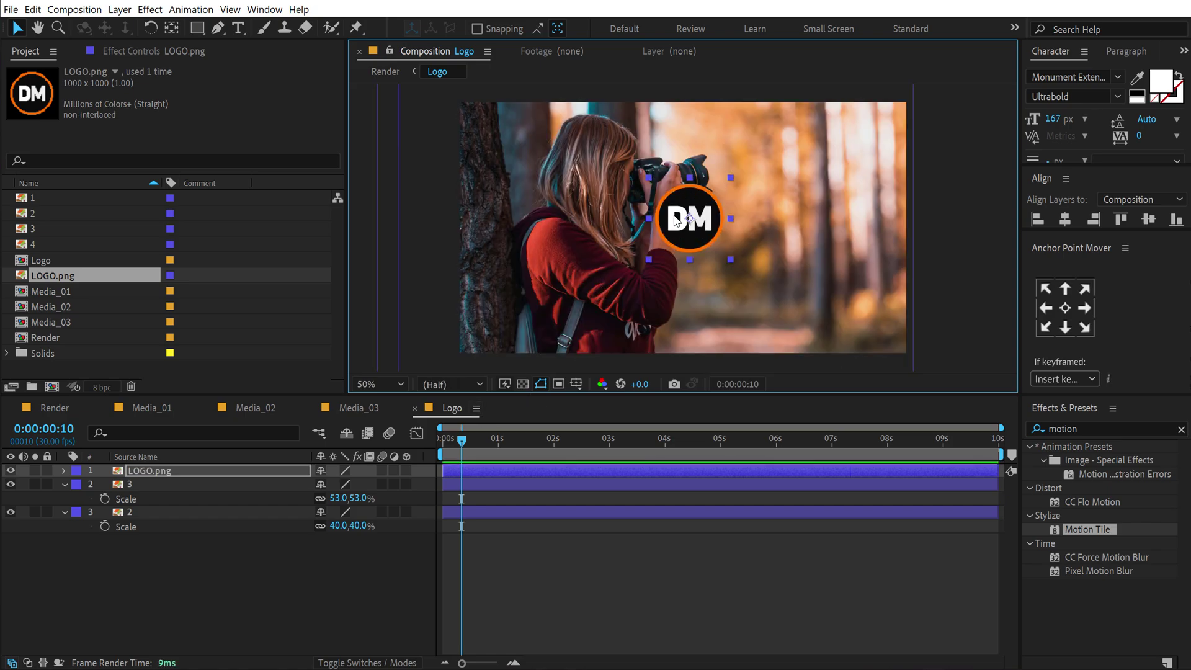
# Step: Replace old photo layers 2 and 3 with photo 4 behind the logo, scaled to 34%
pyautogui.click(134, 514)
pyautogui.keyDown('shift'); pyautogui.click(129, 487); pyautogui.keyUp('shift')
pyautogui.press('Delete')
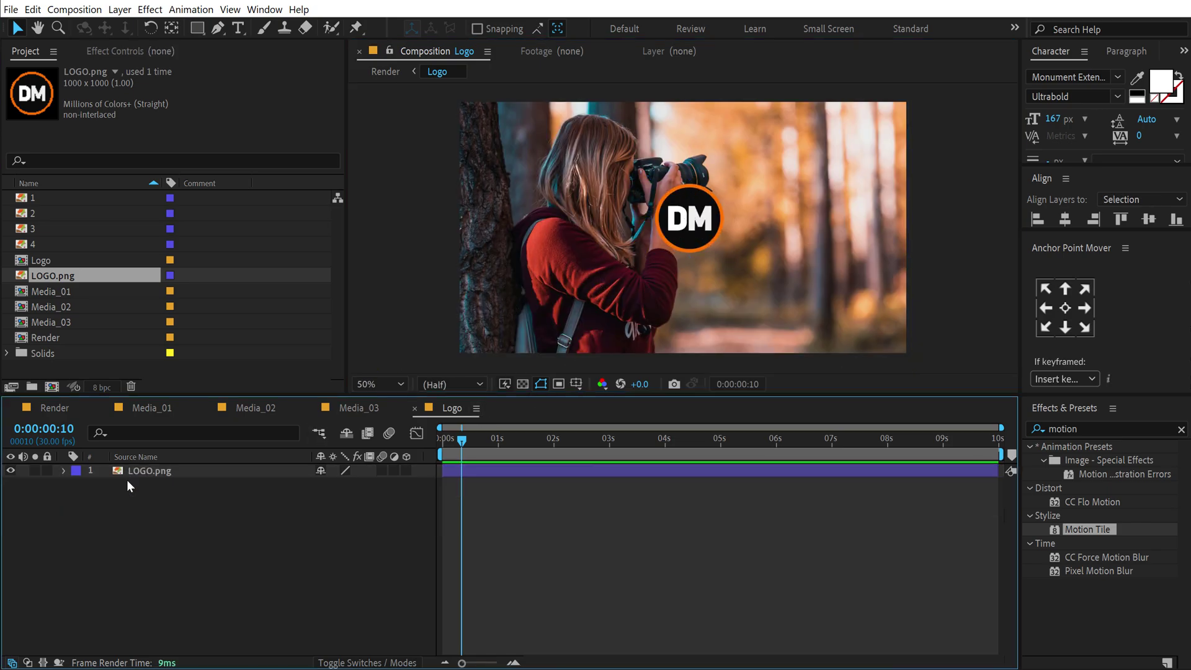
pyautogui.click(37, 248)
pyautogui.moveTo(37, 248); pyautogui.dragTo(105, 512)
pyautogui.press('s')
pyautogui.moveTo(354, 498); pyautogui.dragTo(314, 501)
pyautogui.hotkey('ctrl', '5')
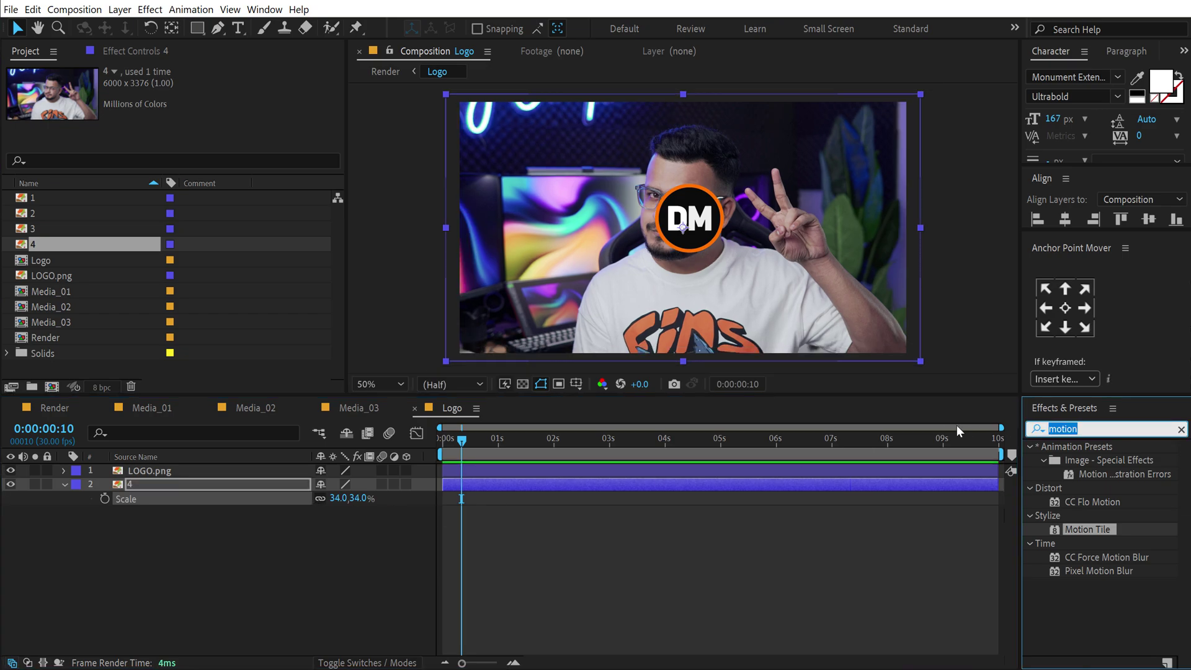
pyautogui.write('tint')
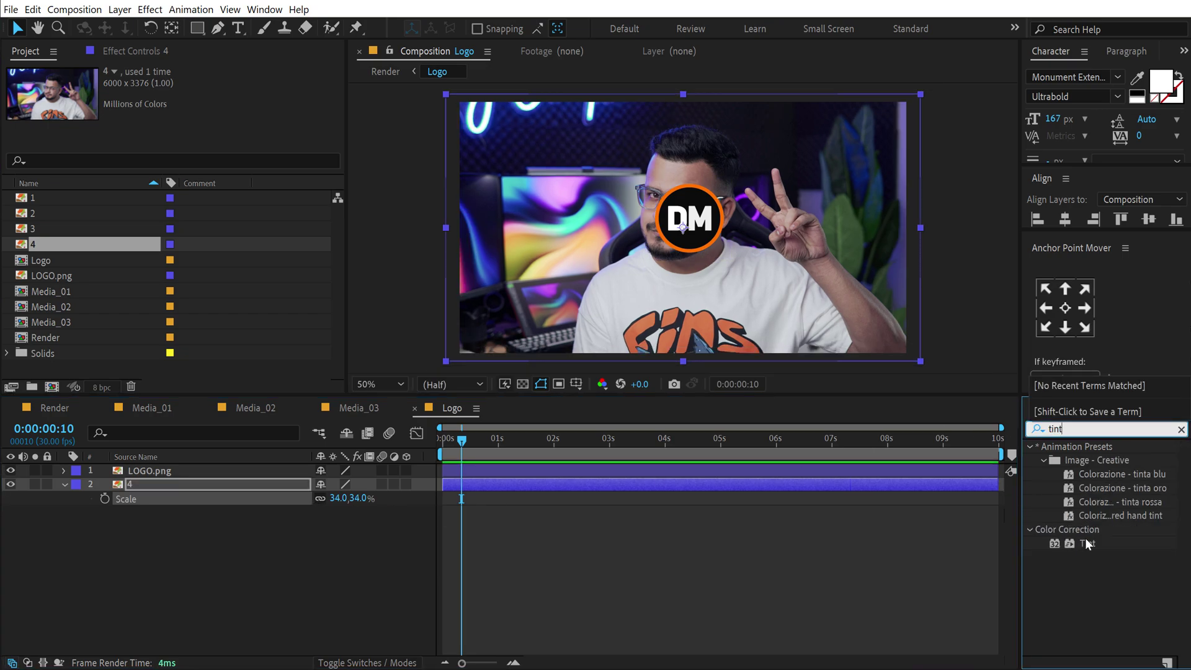
# Step: Apply Tint to photo 4 for black-and-white and lower its opacity to about 11%
pyautogui.doubleClick(1085, 539)
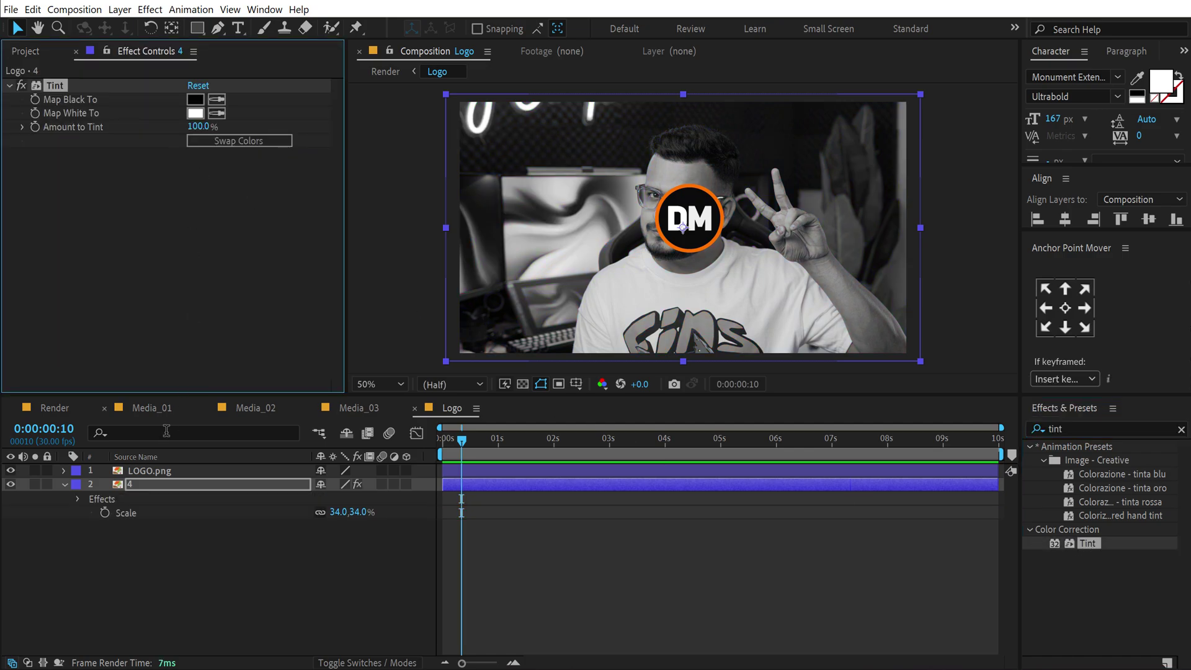
pyautogui.click(148, 484)
pyautogui.press('t')
pyautogui.moveTo(325, 500); pyautogui.dragTo(251, 501)
pyautogui.click(243, 536)
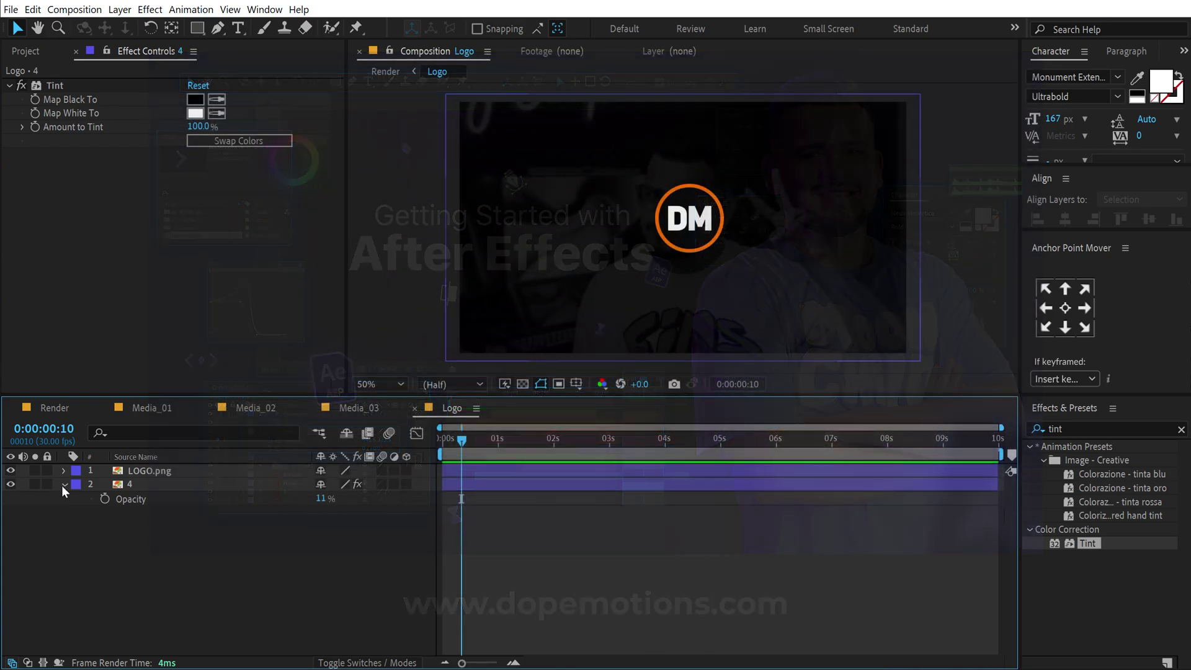
# Step: Add a 'dope motions' text layer at 62 px just below the DM logo
pyautogui.click(64, 484)
pyautogui.press('Home')
pyautogui.click(237, 28)
pyautogui.click(603, 310)
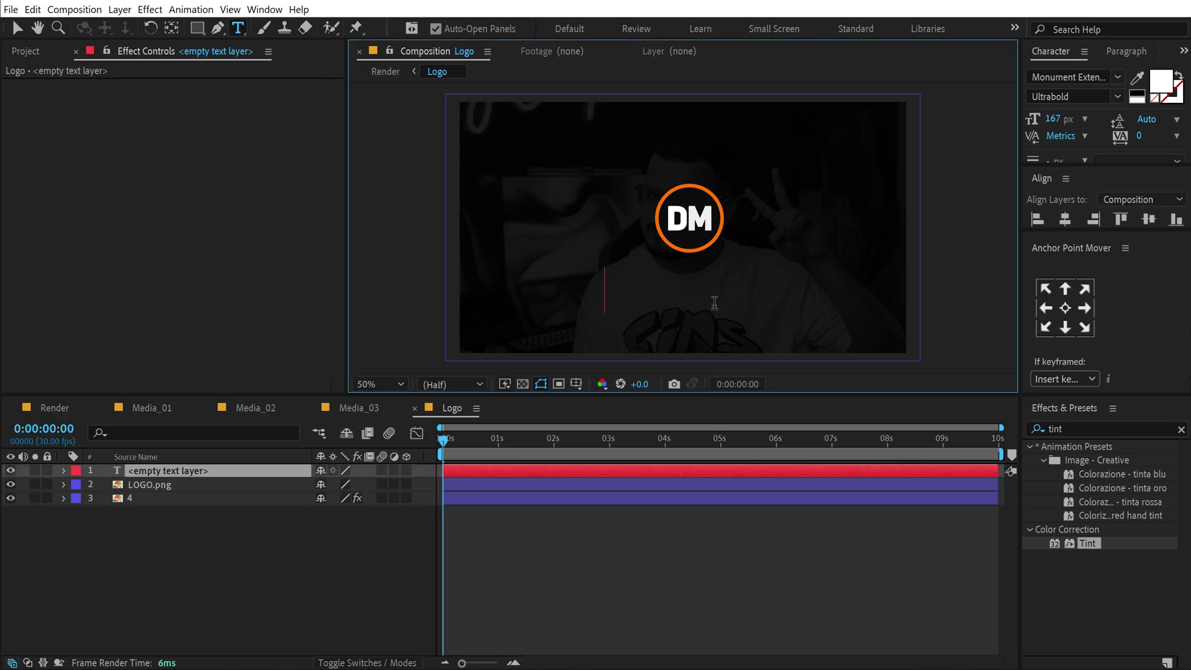
pyautogui.write('dope m')
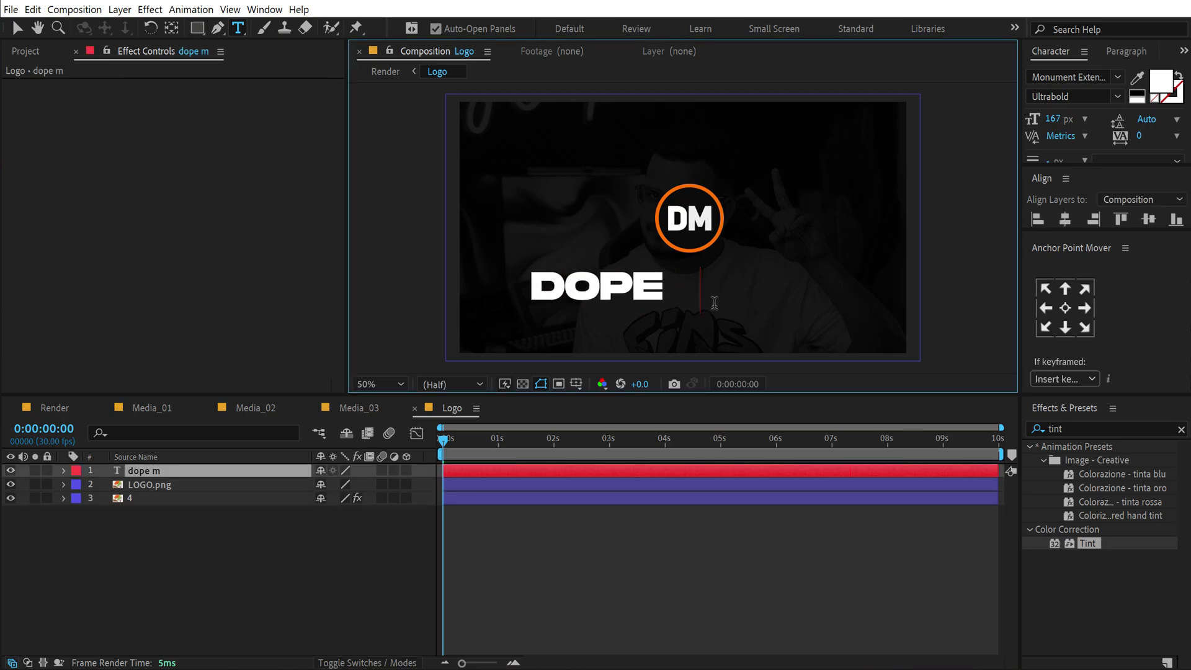
pyautogui.write('otions')
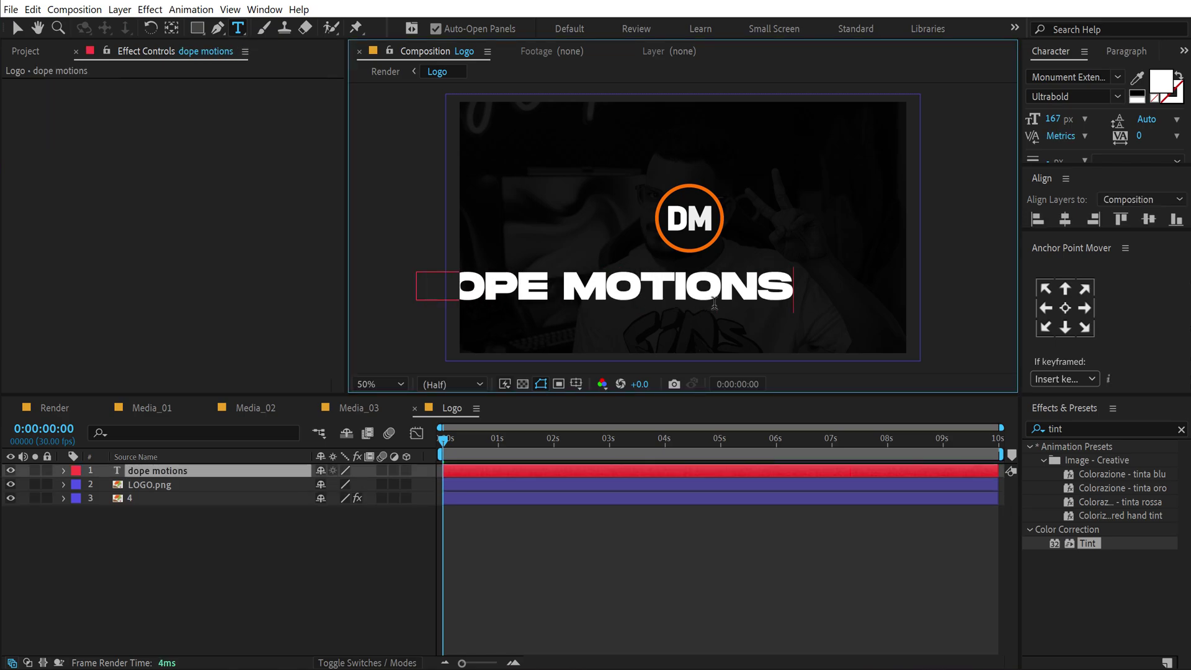
pyautogui.click(17, 28)
pyautogui.moveTo(1053, 119); pyautogui.dragTo(980, 125)
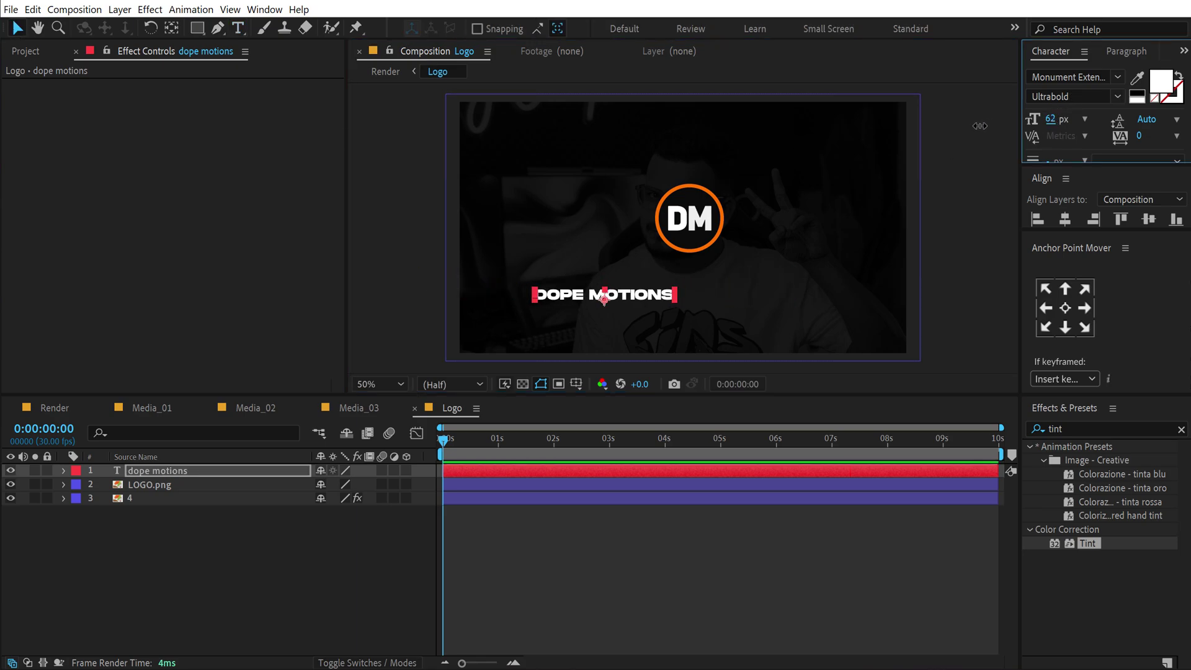
pyautogui.moveTo(604, 295); pyautogui.dragTo(693, 281)
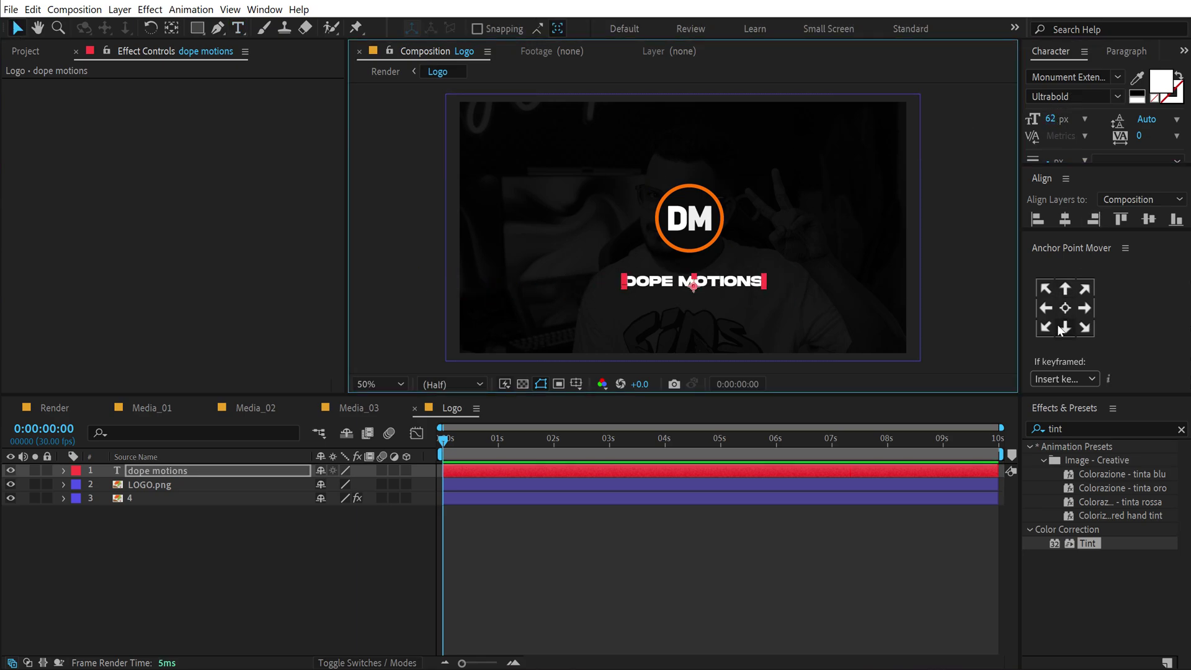
# Step: Horizontally centre the DOPE MOTIONS text and the DM logo relative to each other
pyautogui.click(1072, 225)
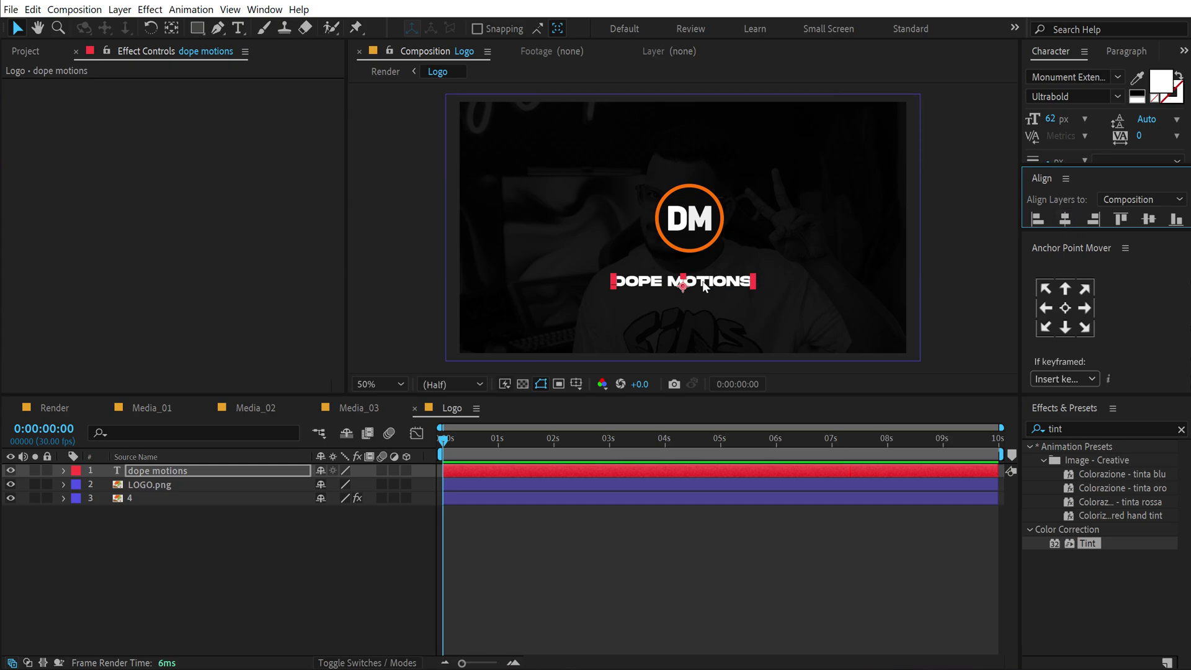
pyautogui.moveTo(705, 284); pyautogui.dragTo(705, 277)
pyautogui.click(698, 235)
pyautogui.keyDown('shift'); pyautogui.click(683, 276); pyautogui.keyUp('shift')
pyautogui.click(1068, 222)
pyautogui.click(708, 225)
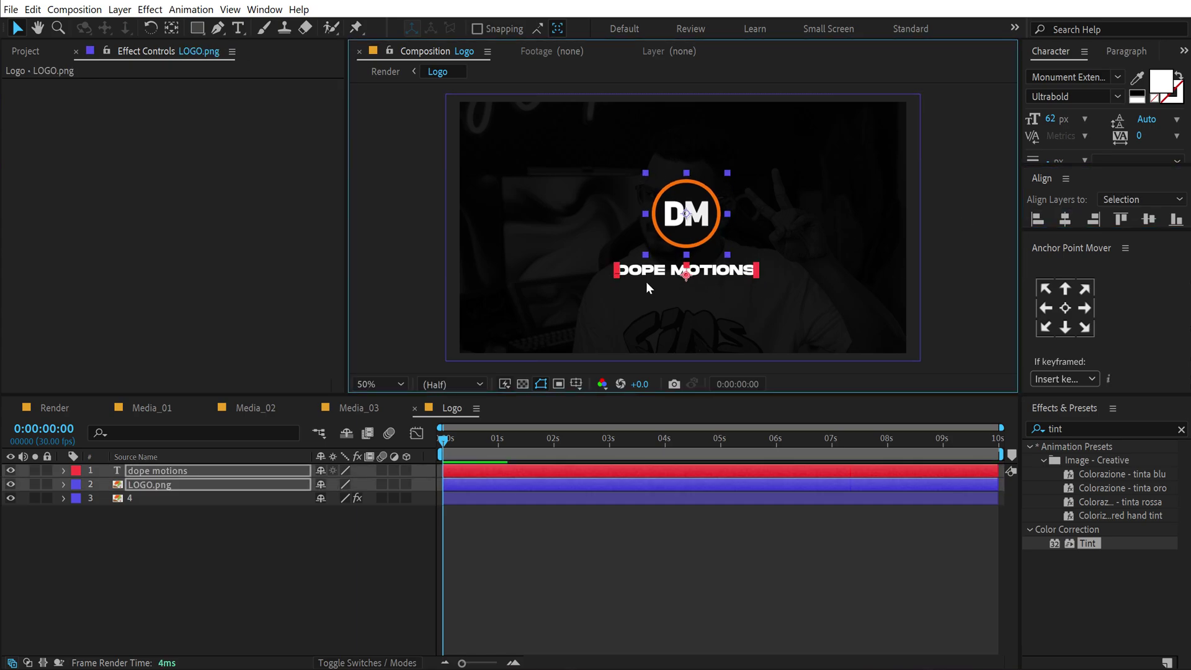
# Step: Keyframe the DOPE MOTIONS opacity from 0% at frame 0 to 100% at frame 10
pyautogui.click(314, 542)
pyautogui.scroll(3, 492, 536)
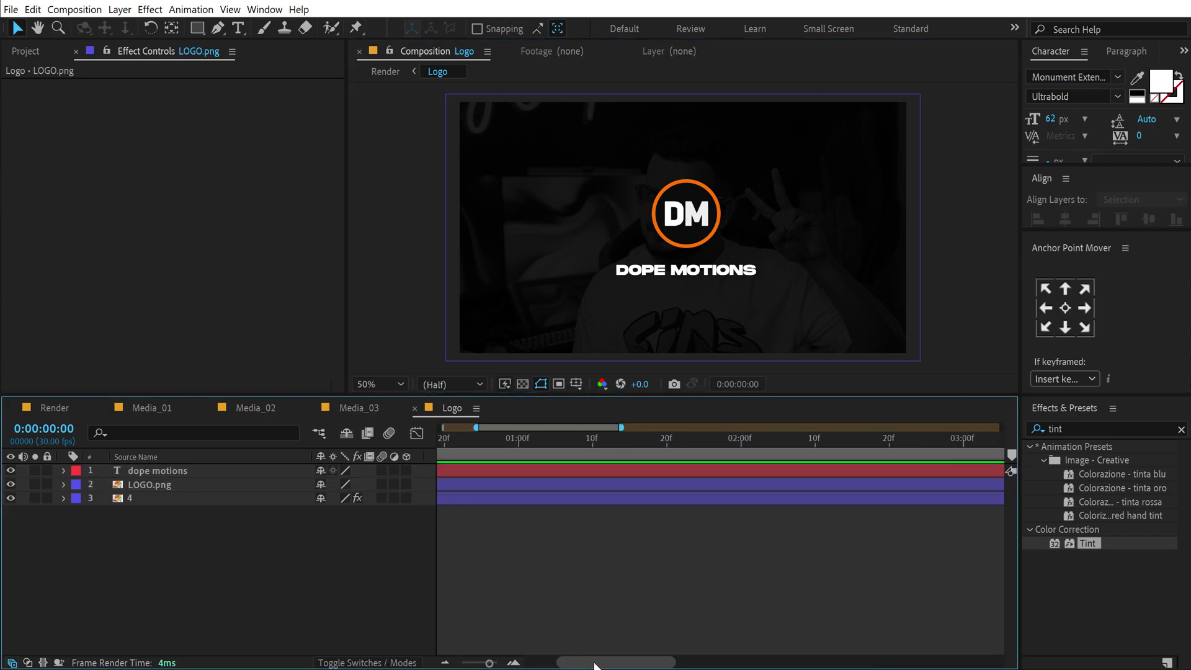
pyautogui.moveTo(529, 441); pyautogui.dragTo(516, 449)
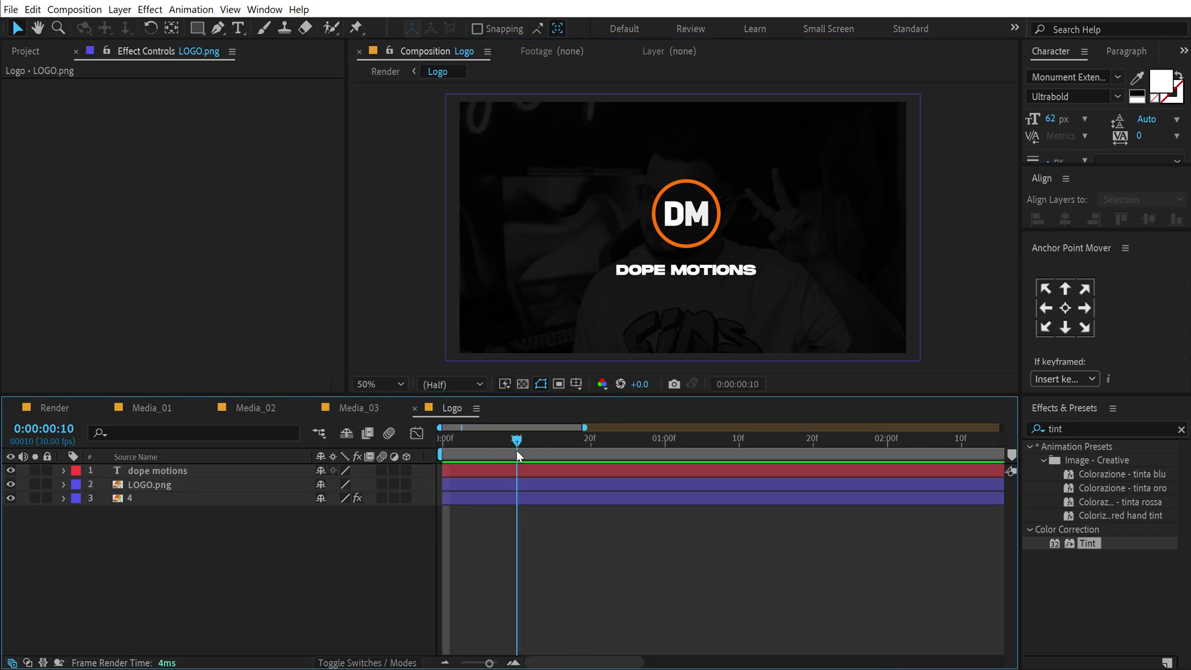
pyautogui.click(150, 471)
pyautogui.press('t')
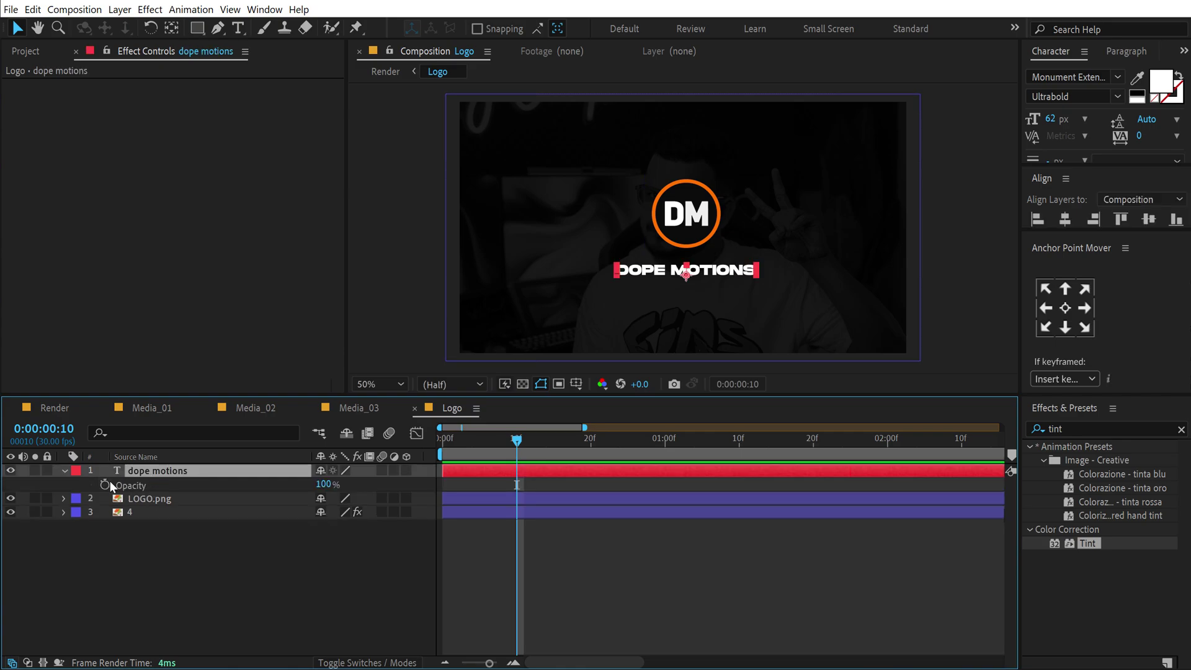
pyautogui.click(106, 485)
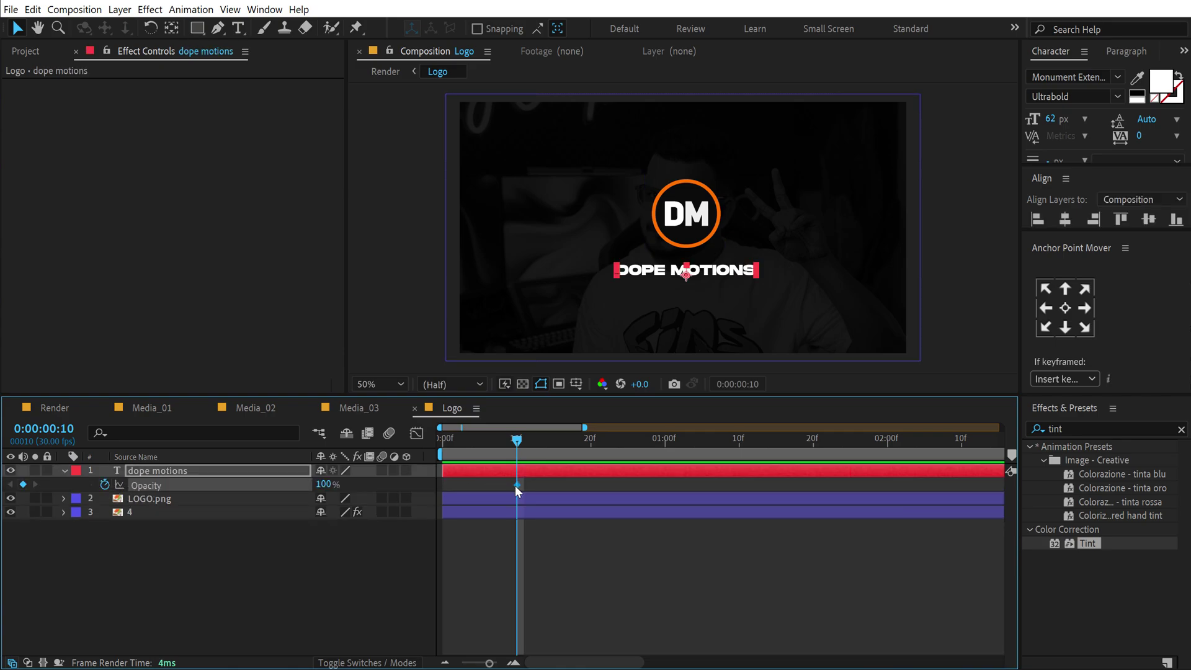
pyautogui.click(324, 485)
pyautogui.write('0')
pyautogui.press('Return')
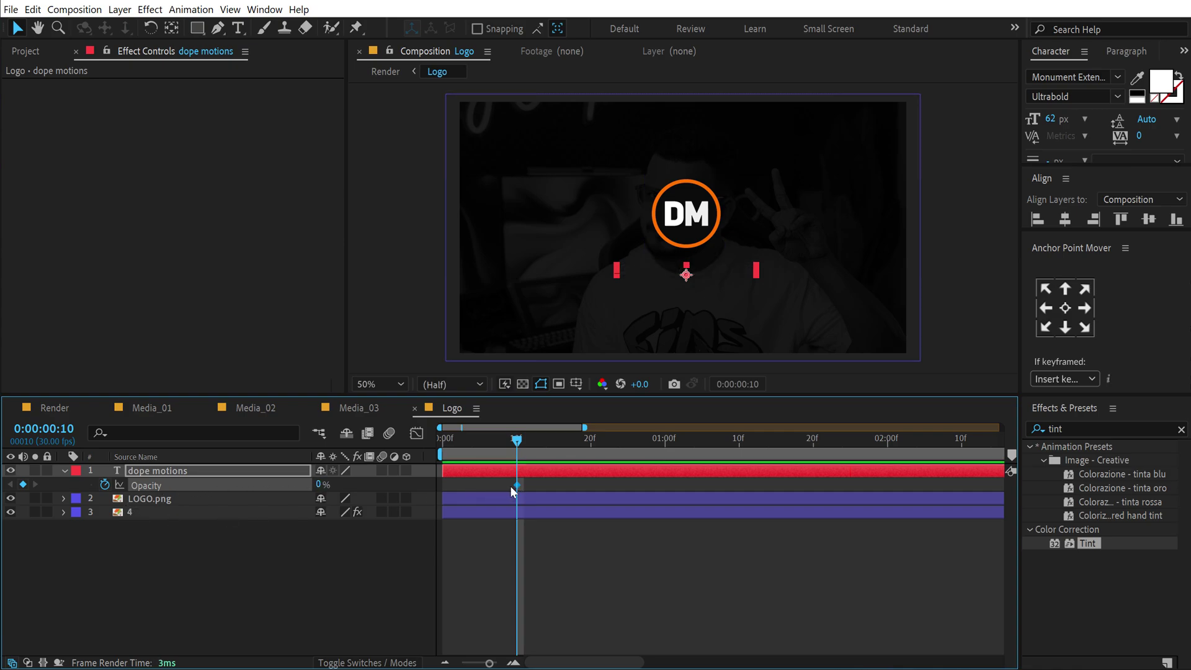
pyautogui.moveTo(516, 485); pyautogui.dragTo(443, 485)
pyautogui.moveTo(321, 485); pyautogui.dragTo(482, 478)
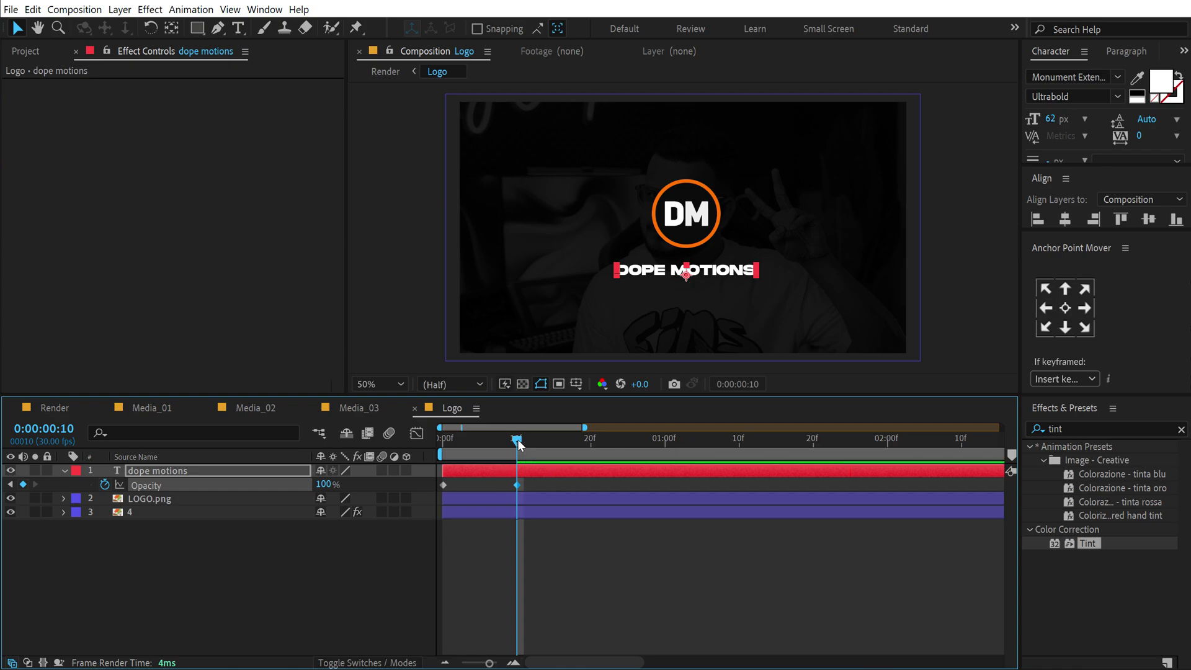
pyautogui.press('space')
pyautogui.press('space')
# Step: Keyframe the text's position so it rises from lower down into place by frame 10
pyautogui.press('p')
pyautogui.click(103, 486)
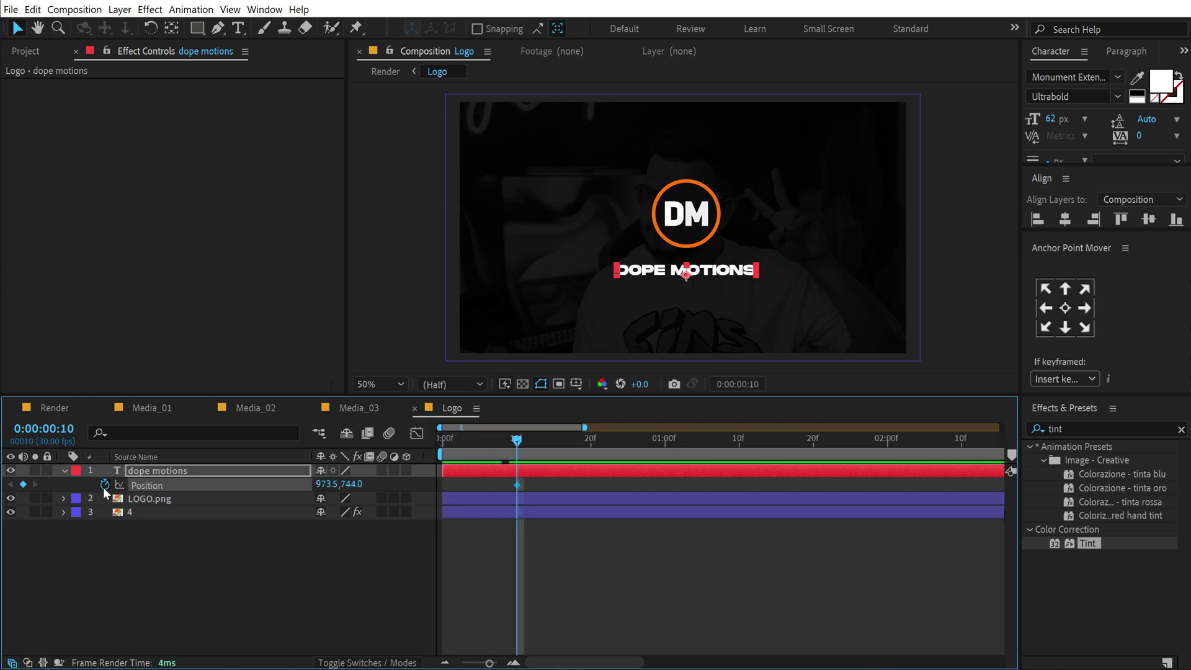
pyautogui.press('p')
pyautogui.press('u')
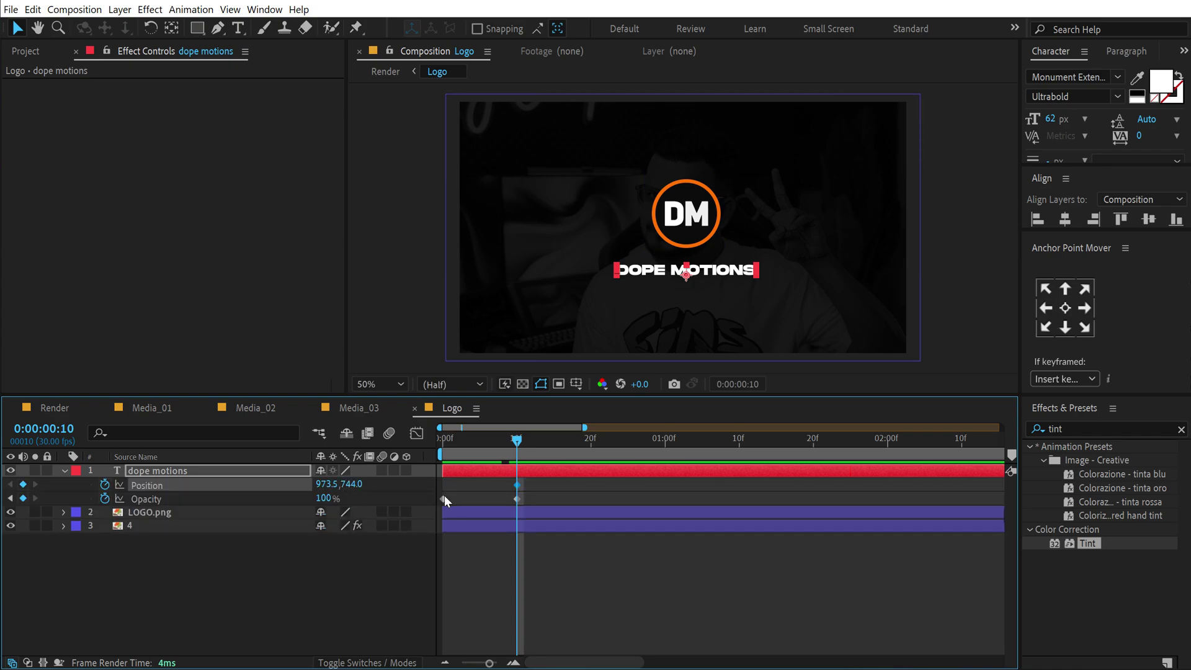
pyautogui.moveTo(493, 448); pyautogui.dragTo(303, 448)
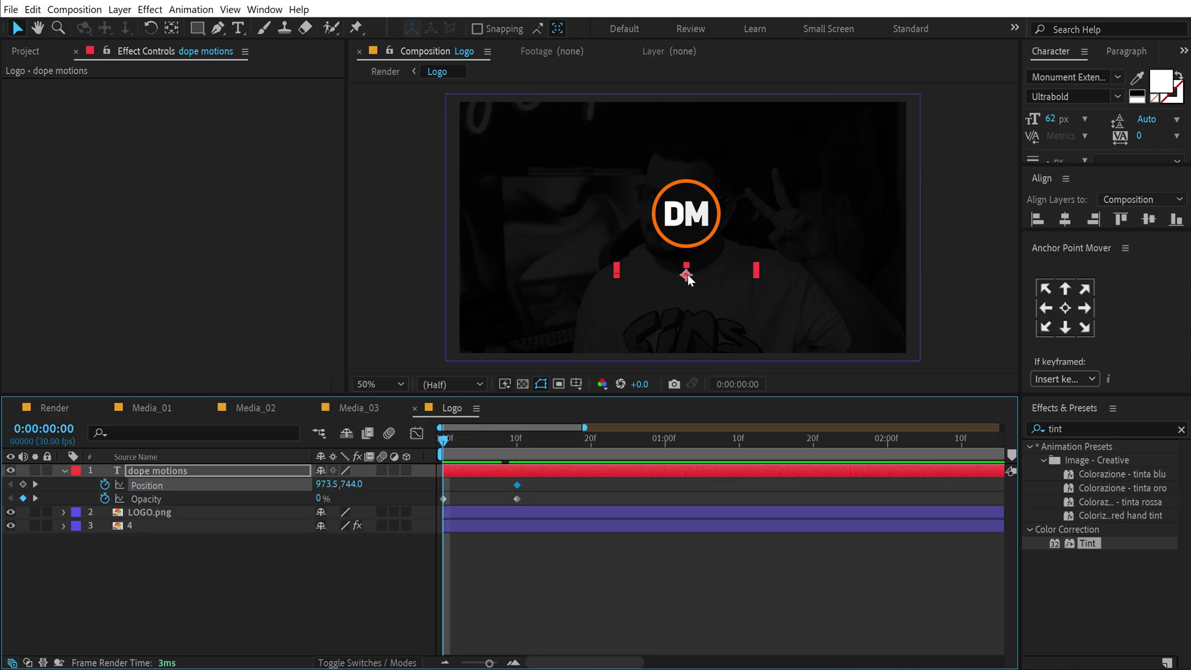
pyautogui.moveTo(686, 271); pyautogui.dragTo(688, 297)
pyautogui.moveTo(456, 438); pyautogui.dragTo(481, 462)
# Step: Easy Ease all four keys, steepen the speed curve, and move the end keys to frame 22
pyautogui.moveTo(545, 485); pyautogui.dragTo(398, 516)
pyautogui.press('F9')
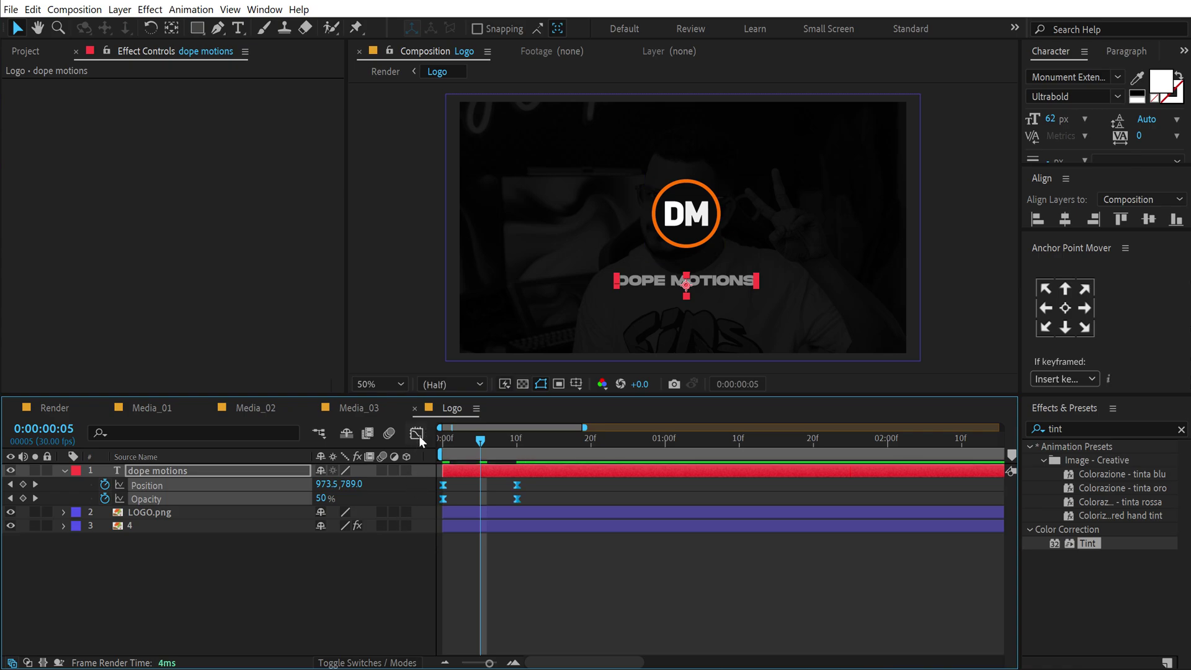
pyautogui.click(416, 433)
pyautogui.moveTo(583, 578); pyautogui.dragTo(480, 616)
pyautogui.moveTo(484, 461); pyautogui.dragTo(359, 449)
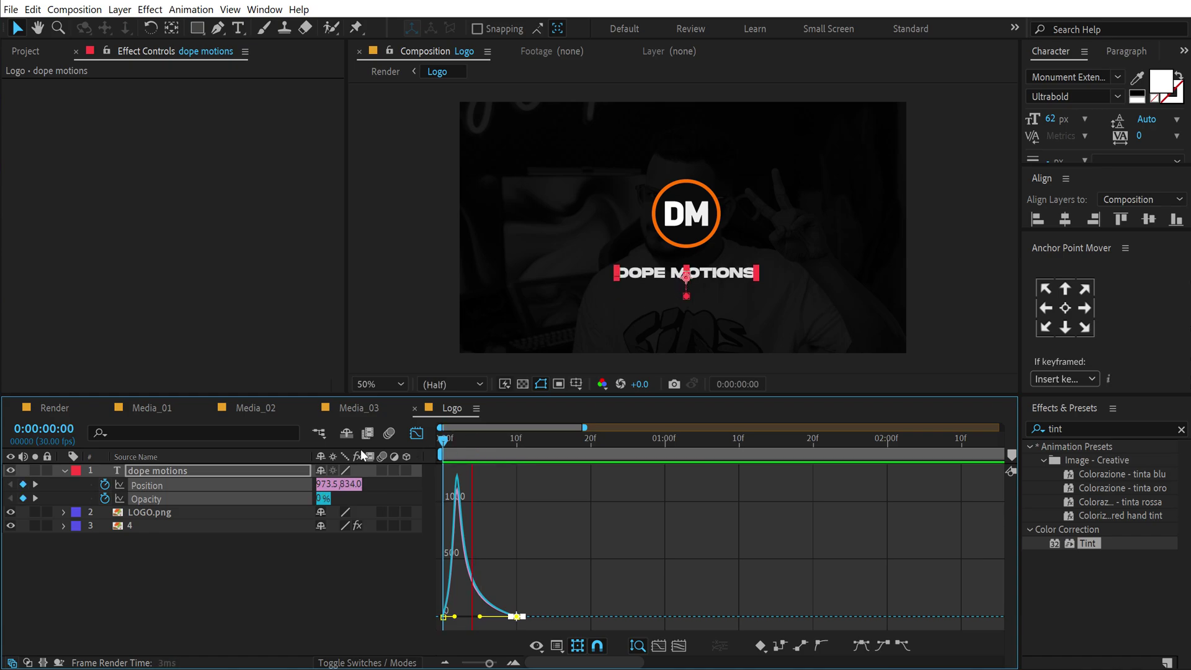
pyautogui.click(416, 433)
pyautogui.press('F2')
pyautogui.moveTo(507, 515); pyautogui.dragTo(605, 490)
pyautogui.press('space')
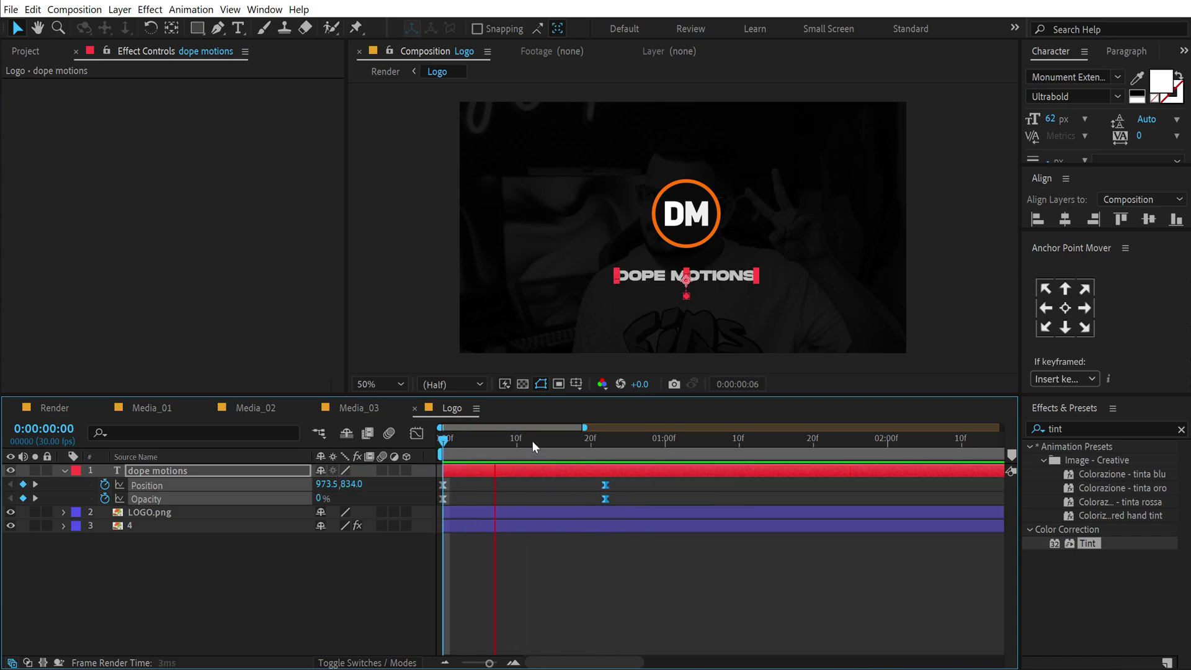
pyautogui.press('space')
# Step: In the Render composition, delete the Logo layer's Scale keyframes
pyautogui.click(276, 577)
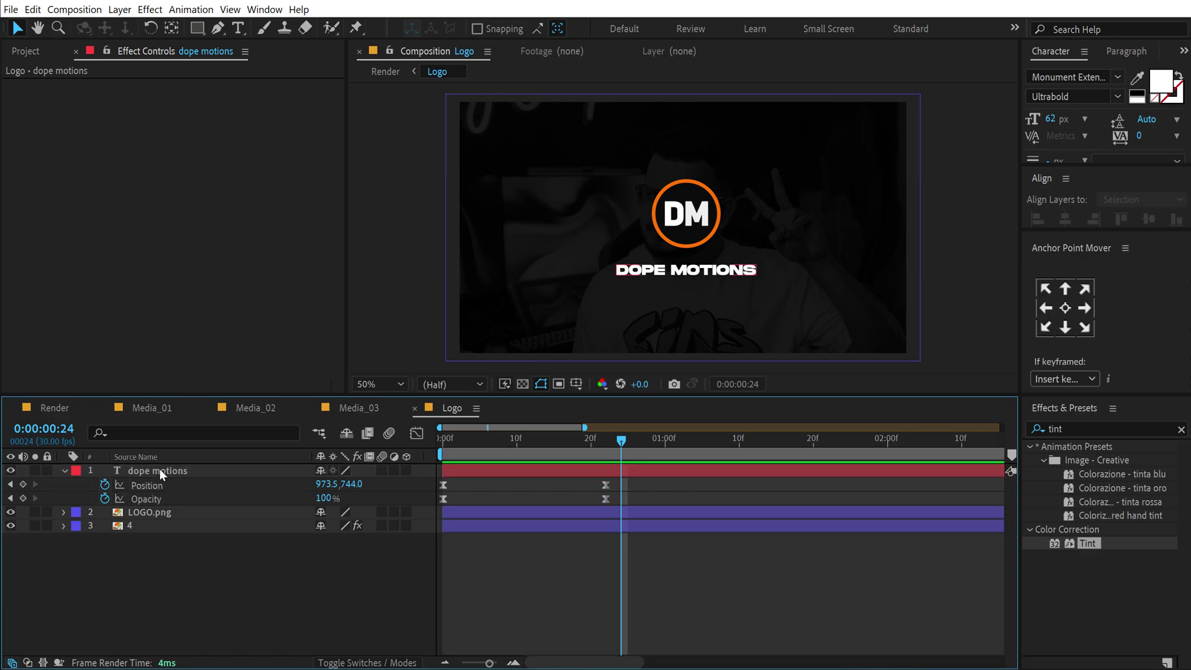
pyautogui.click(80, 414)
pyautogui.moveTo(775, 438); pyautogui.dragTo(776, 442)
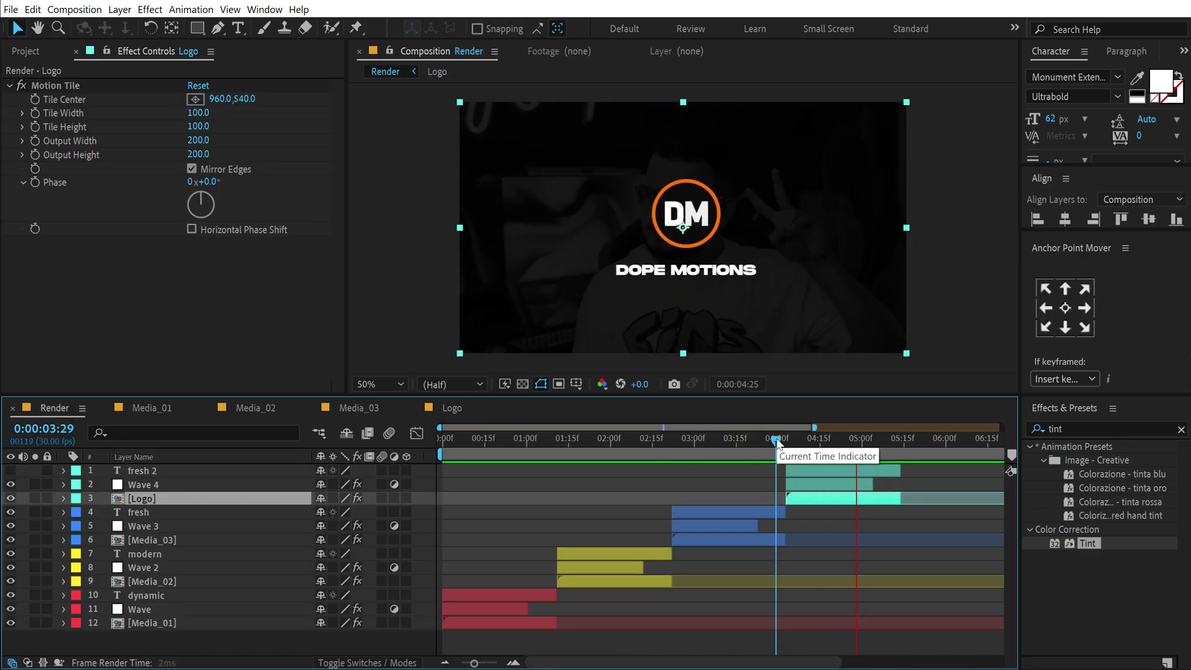
pyautogui.click(844, 439)
pyautogui.press(';')
pyautogui.click(774, 546)
pyautogui.click(724, 500)
pyautogui.click(25, 94)
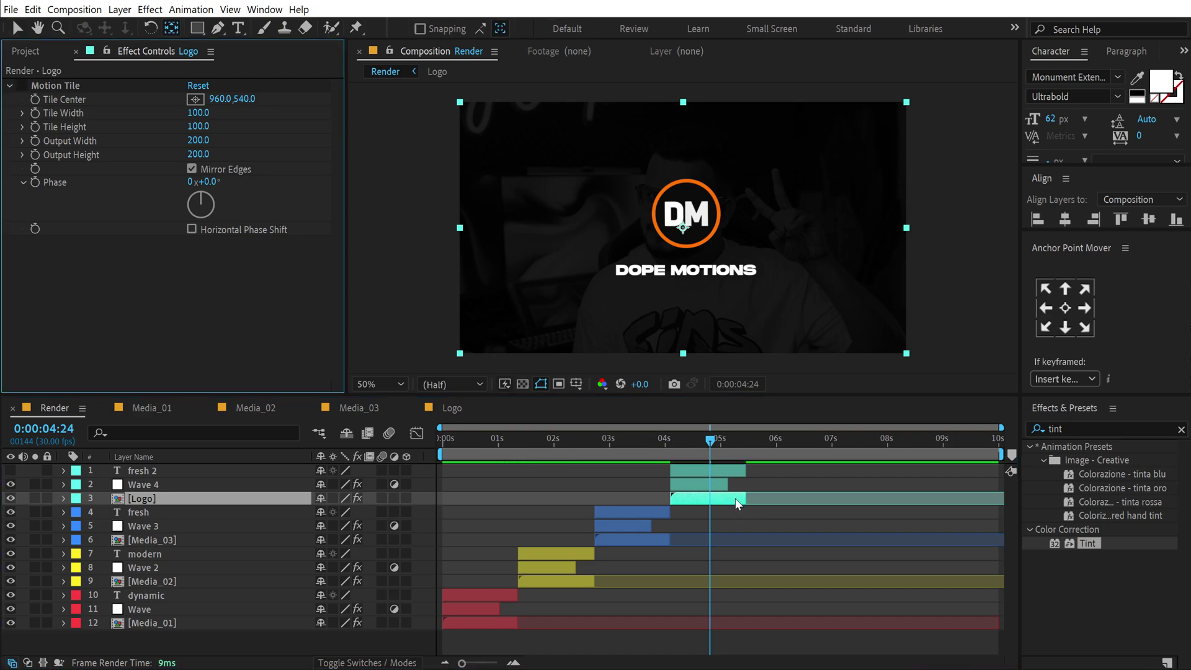
pyautogui.press('s')
pyautogui.click(105, 513)
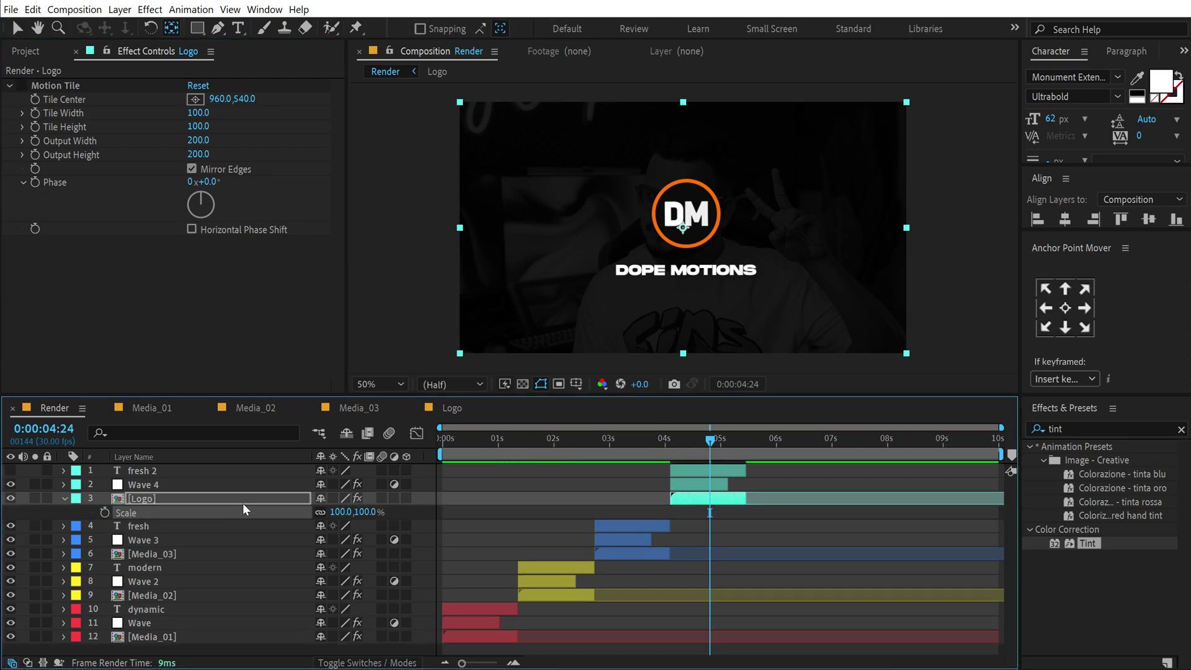
# Step: Extend fresh 2 to about 8 seconds and the Logo layer to about 9 seconds
pyautogui.press('n')
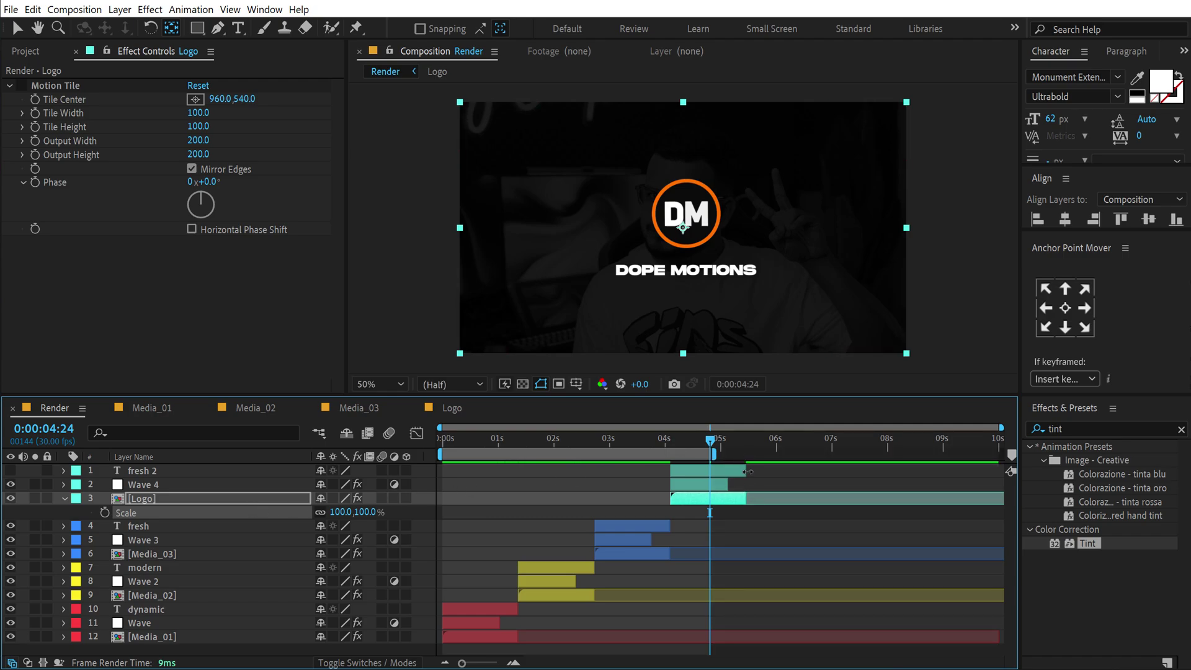
pyautogui.moveTo(747, 472); pyautogui.dragTo(907, 472)
pyautogui.moveTo(747, 500); pyautogui.dragTo(966, 499)
pyautogui.moveTo(733, 444); pyautogui.dragTo(832, 456)
# Step: End the work area at 7 seconds and preview the intro from the start
pyautogui.press('n')
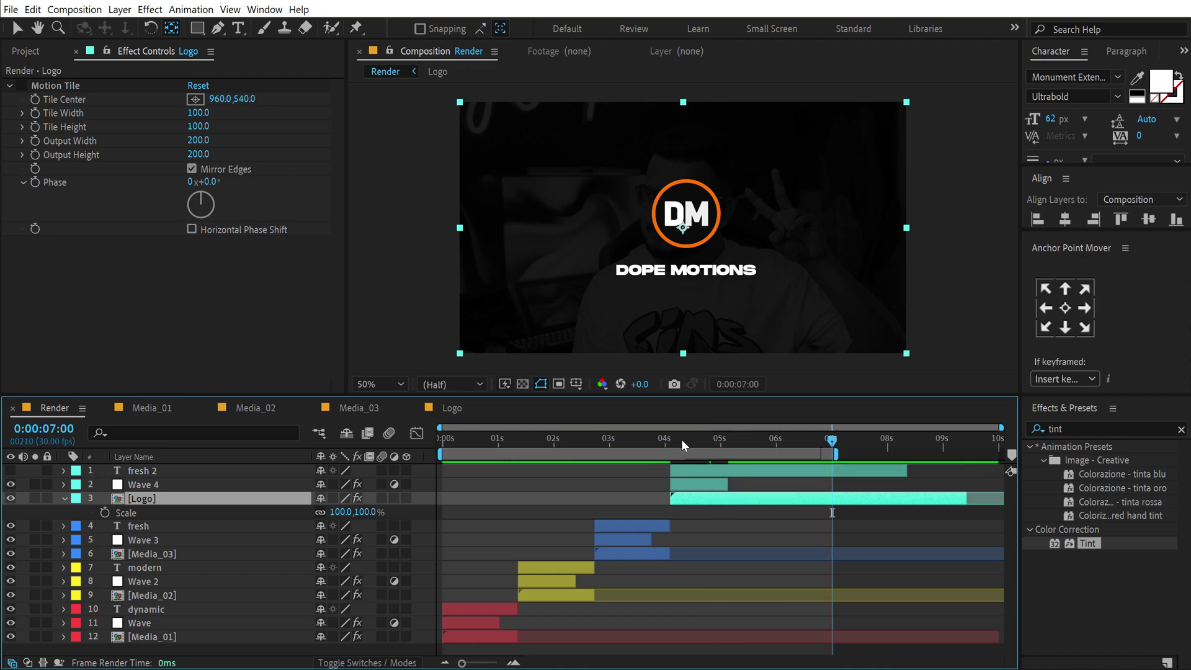
pyautogui.press('Home')
pyautogui.press('space')
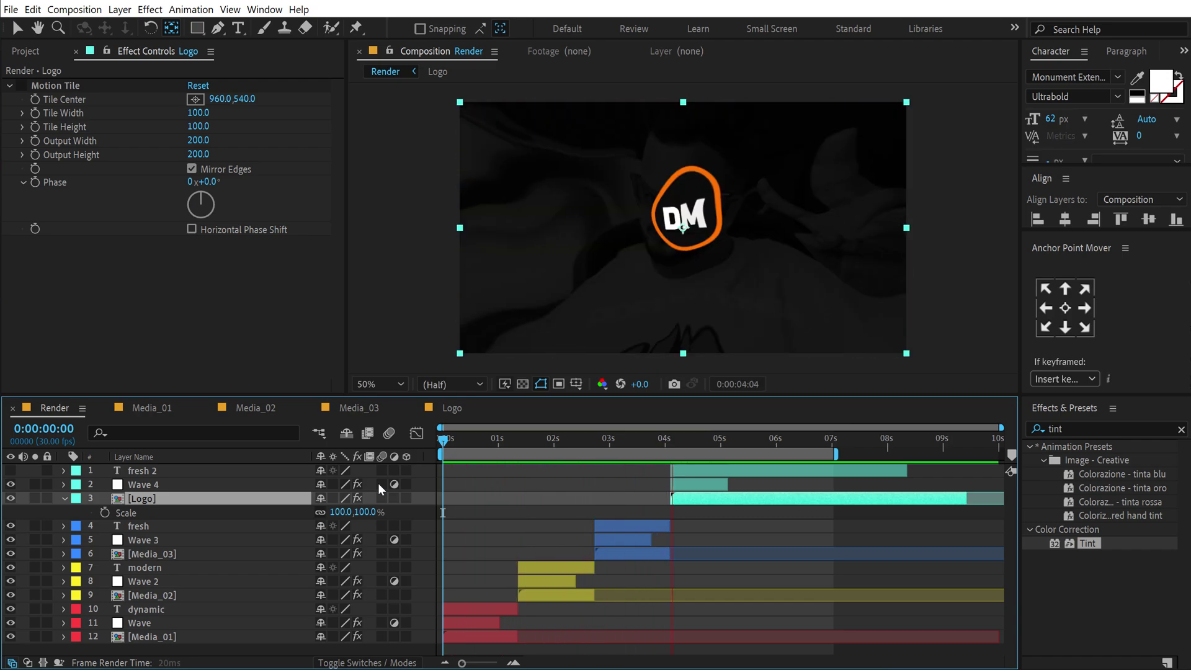
pyautogui.moveTo(756, 438); pyautogui.dragTo(782, 441)
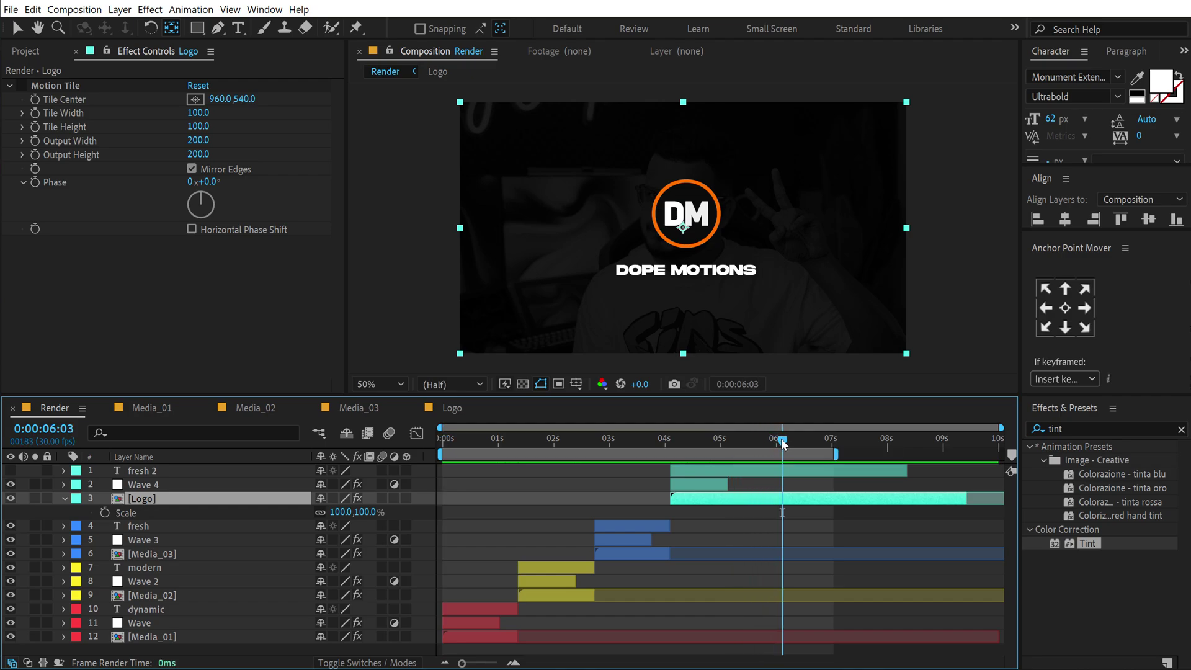
# Step: Jump to the FRESH slide at 3:11 and select the fresh text layer
pyautogui.click(65, 498)
pyautogui.click(103, 648)
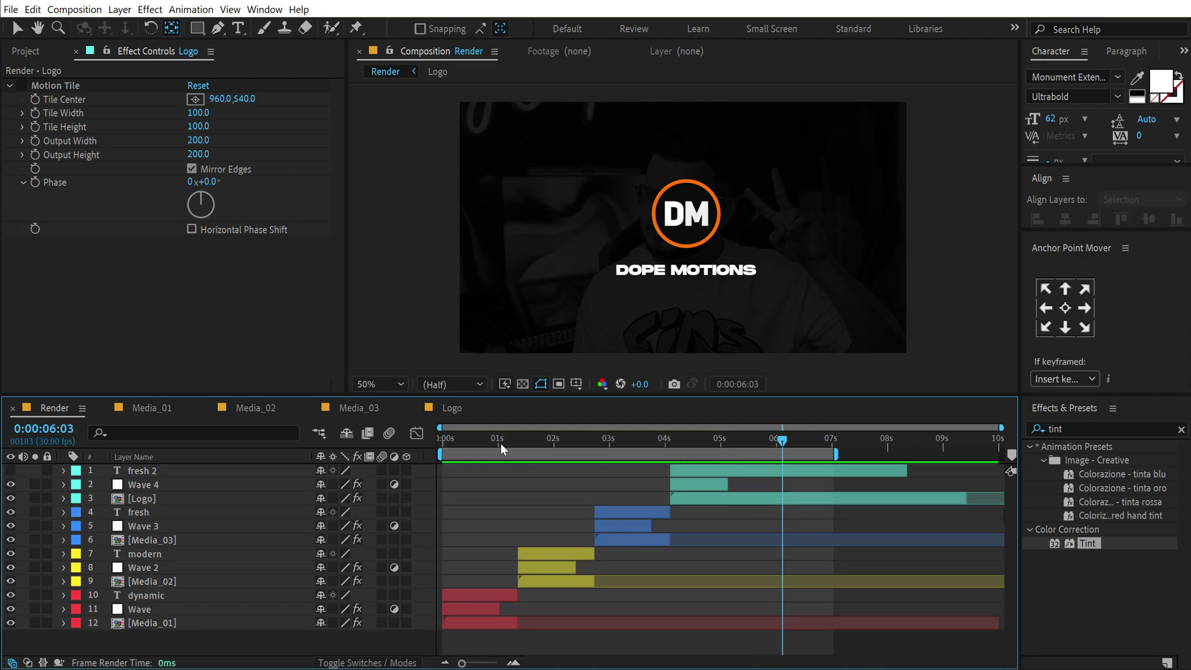
pyautogui.click(630, 439)
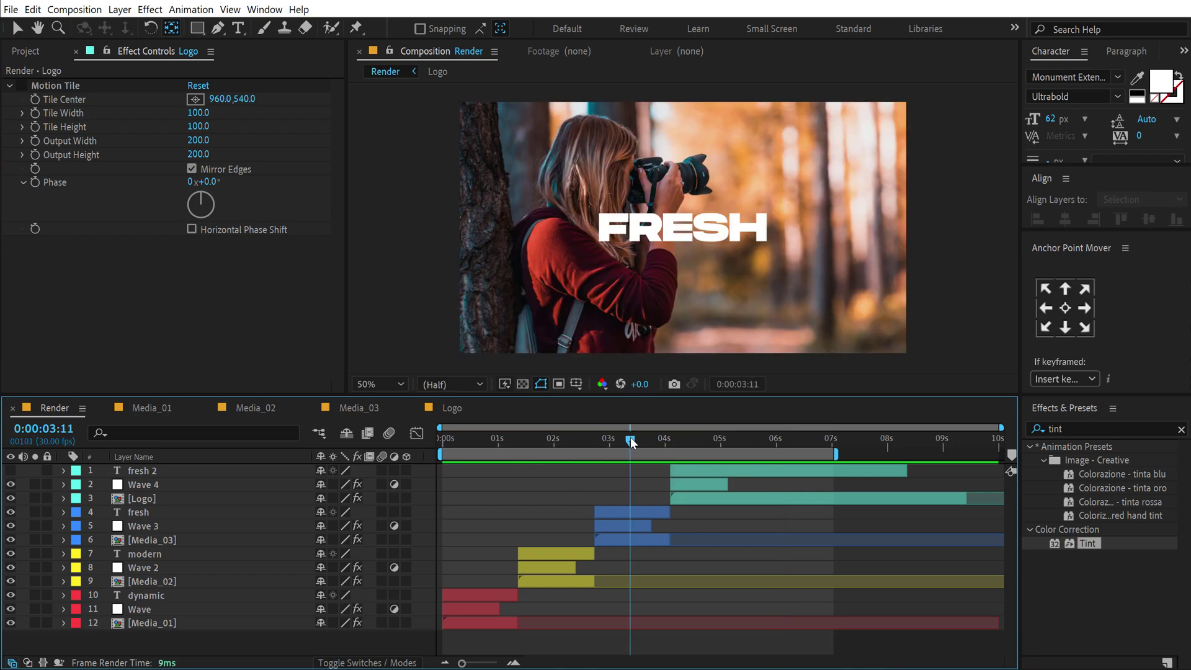
pyautogui.click(606, 509)
pyautogui.click(621, 510)
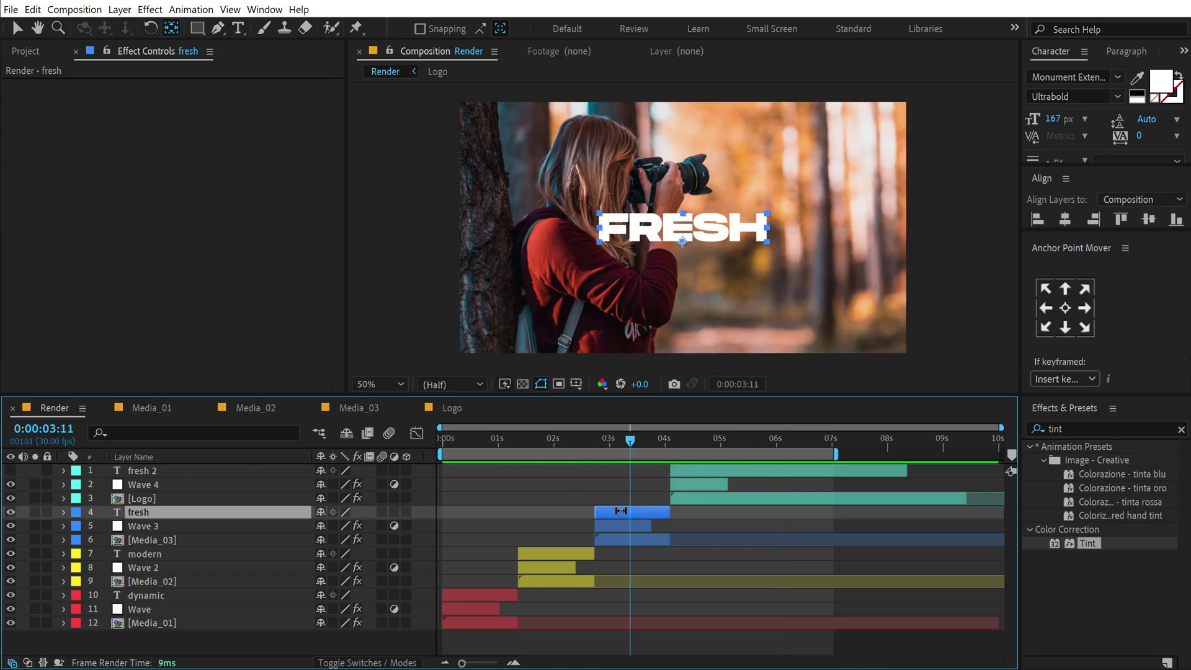
# Step: Set Wave 3's Turbulent Displace Complexity to 3.7 and Size to 348, then preview the transition
pyautogui.press('v')
pyautogui.click(146, 527)
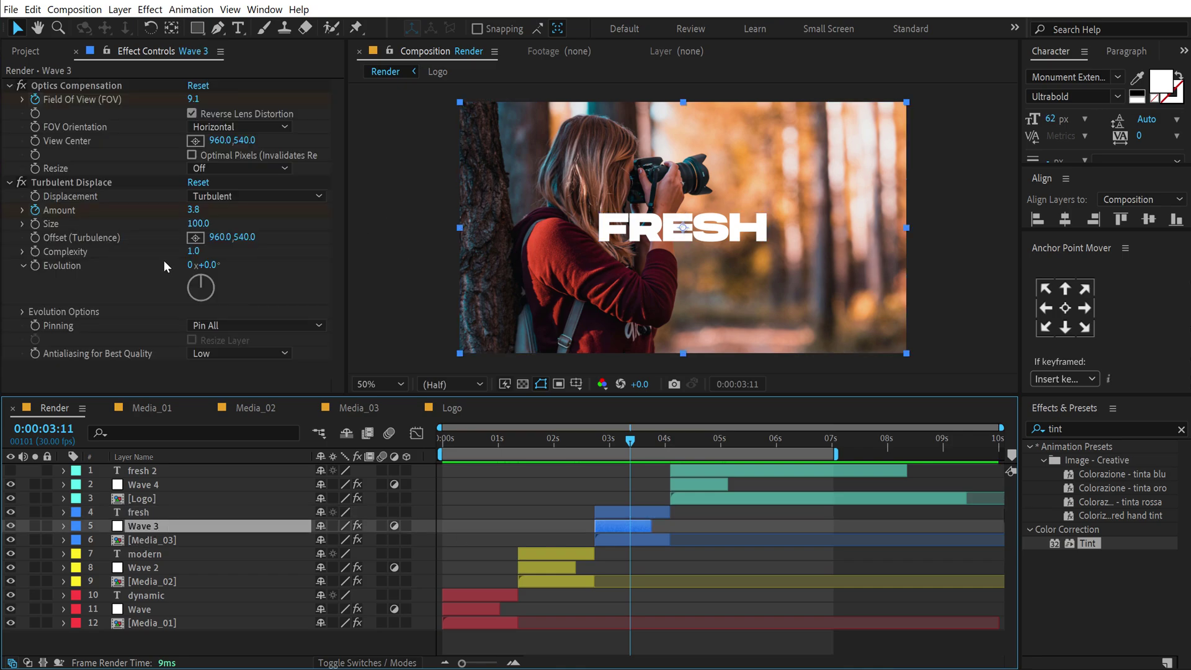
pyautogui.click(599, 442)
pyautogui.moveTo(598, 442); pyautogui.dragTo(604, 442)
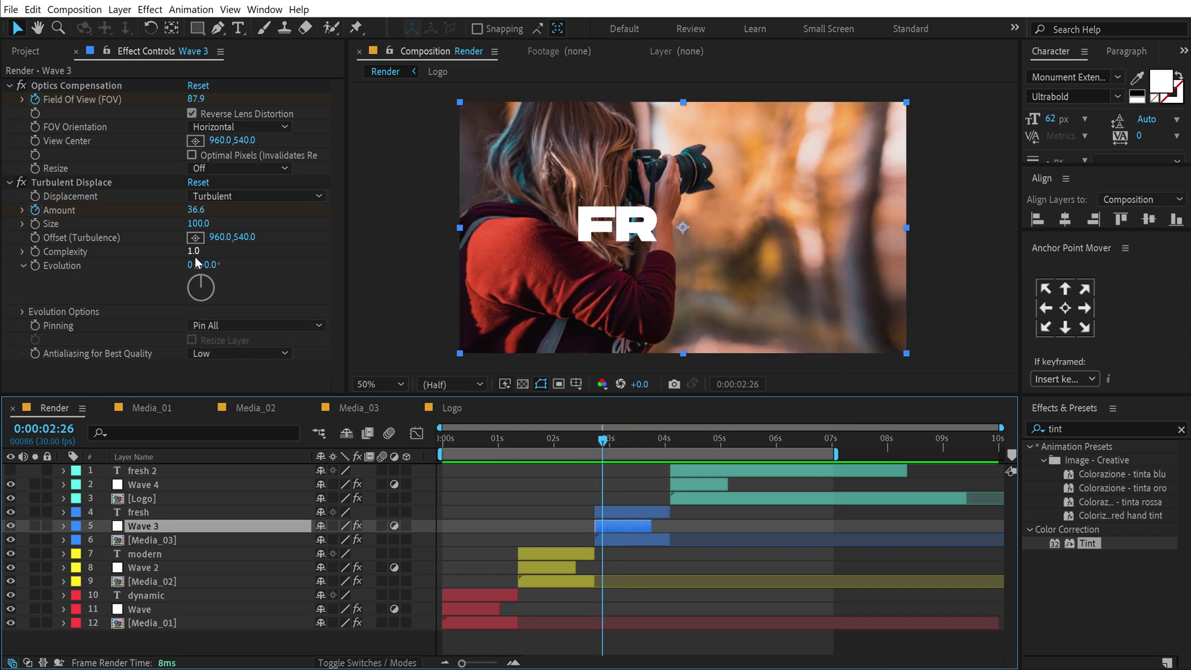
pyautogui.moveTo(194, 252); pyautogui.dragTo(419, 251)
pyautogui.moveTo(196, 223); pyautogui.dragTo(567, 446)
pyautogui.press('space')
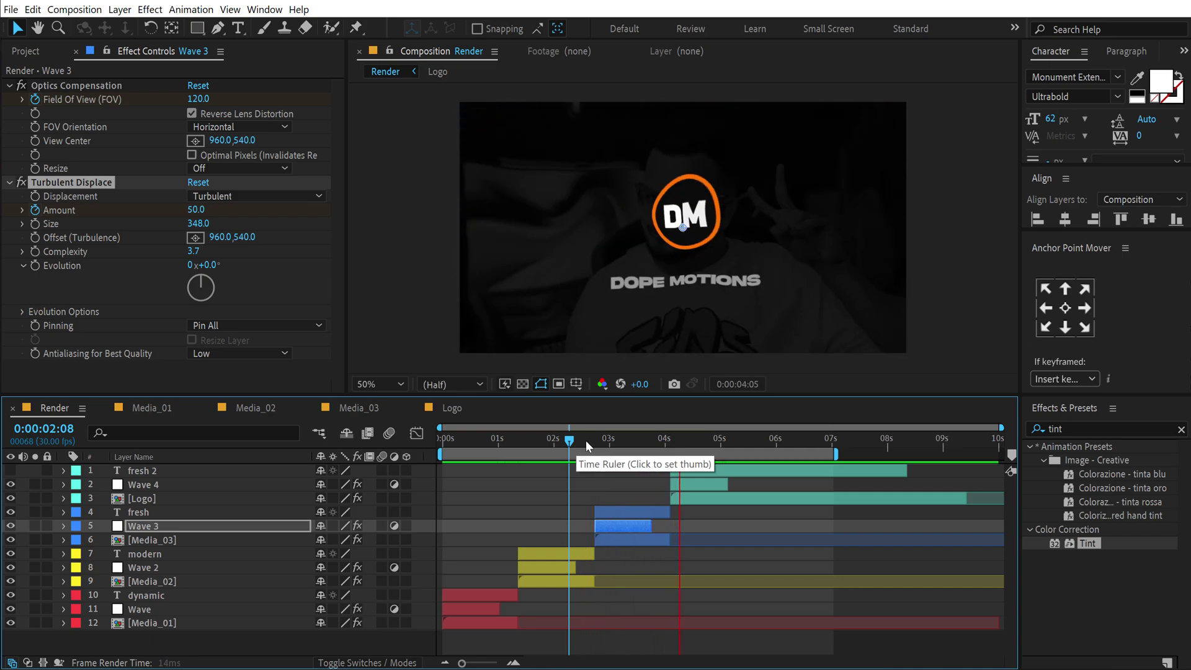
pyautogui.click(629, 445)
pyautogui.click(639, 446)
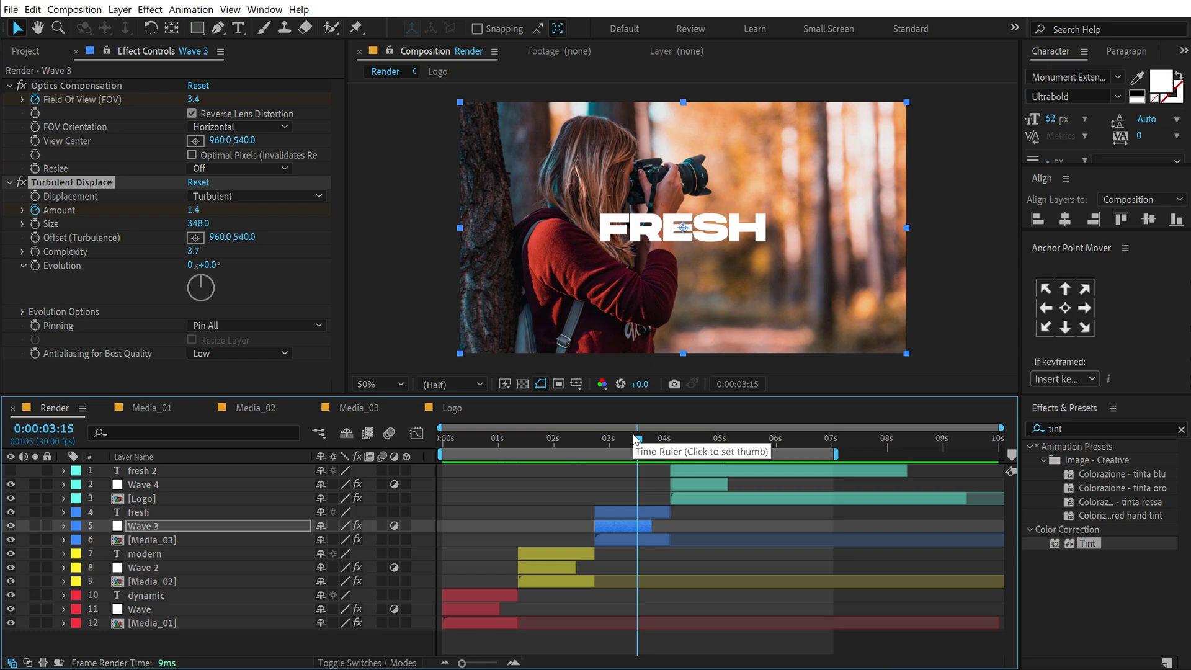